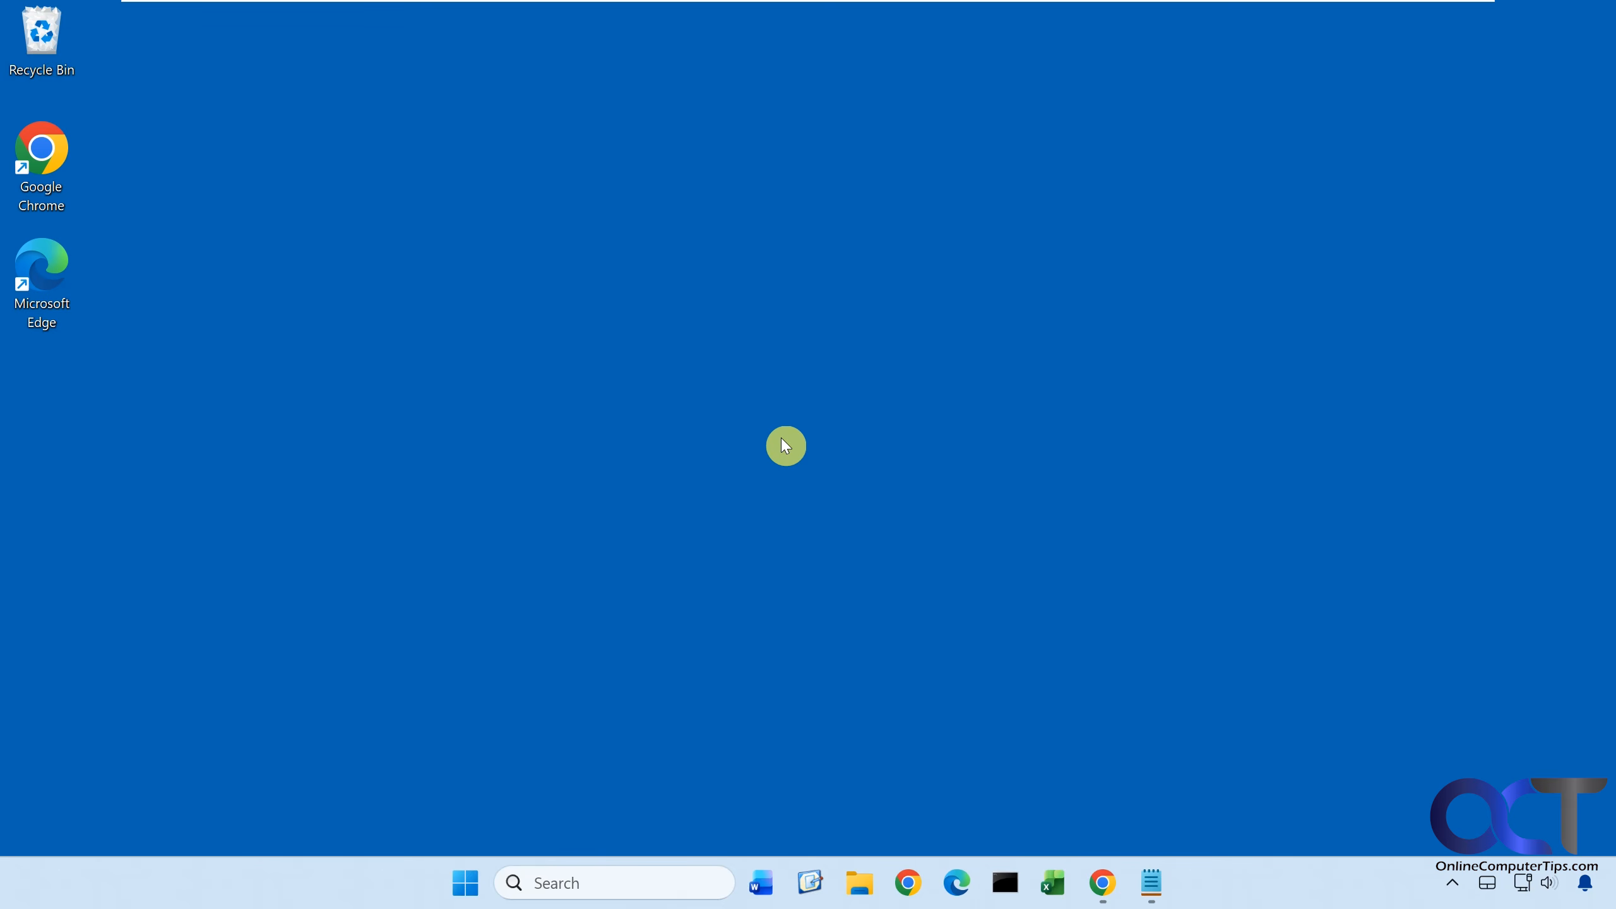
Open the Printers & scanners page under Bluetooth & devices in Windows Settings.
click(471, 882)
click(950, 358)
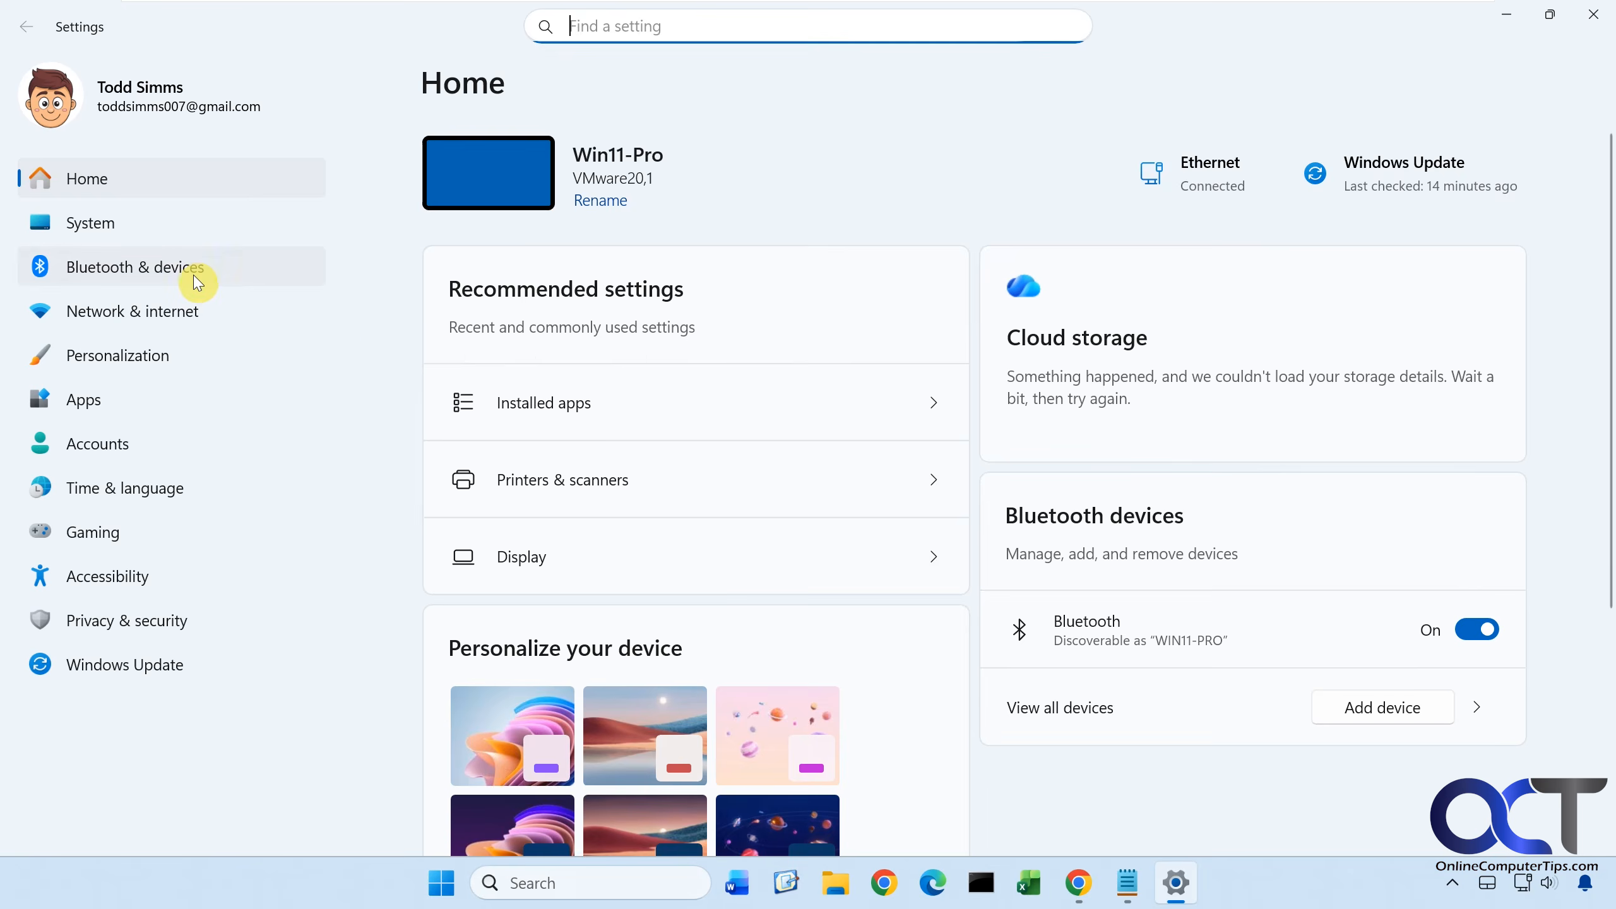
click(196, 281)
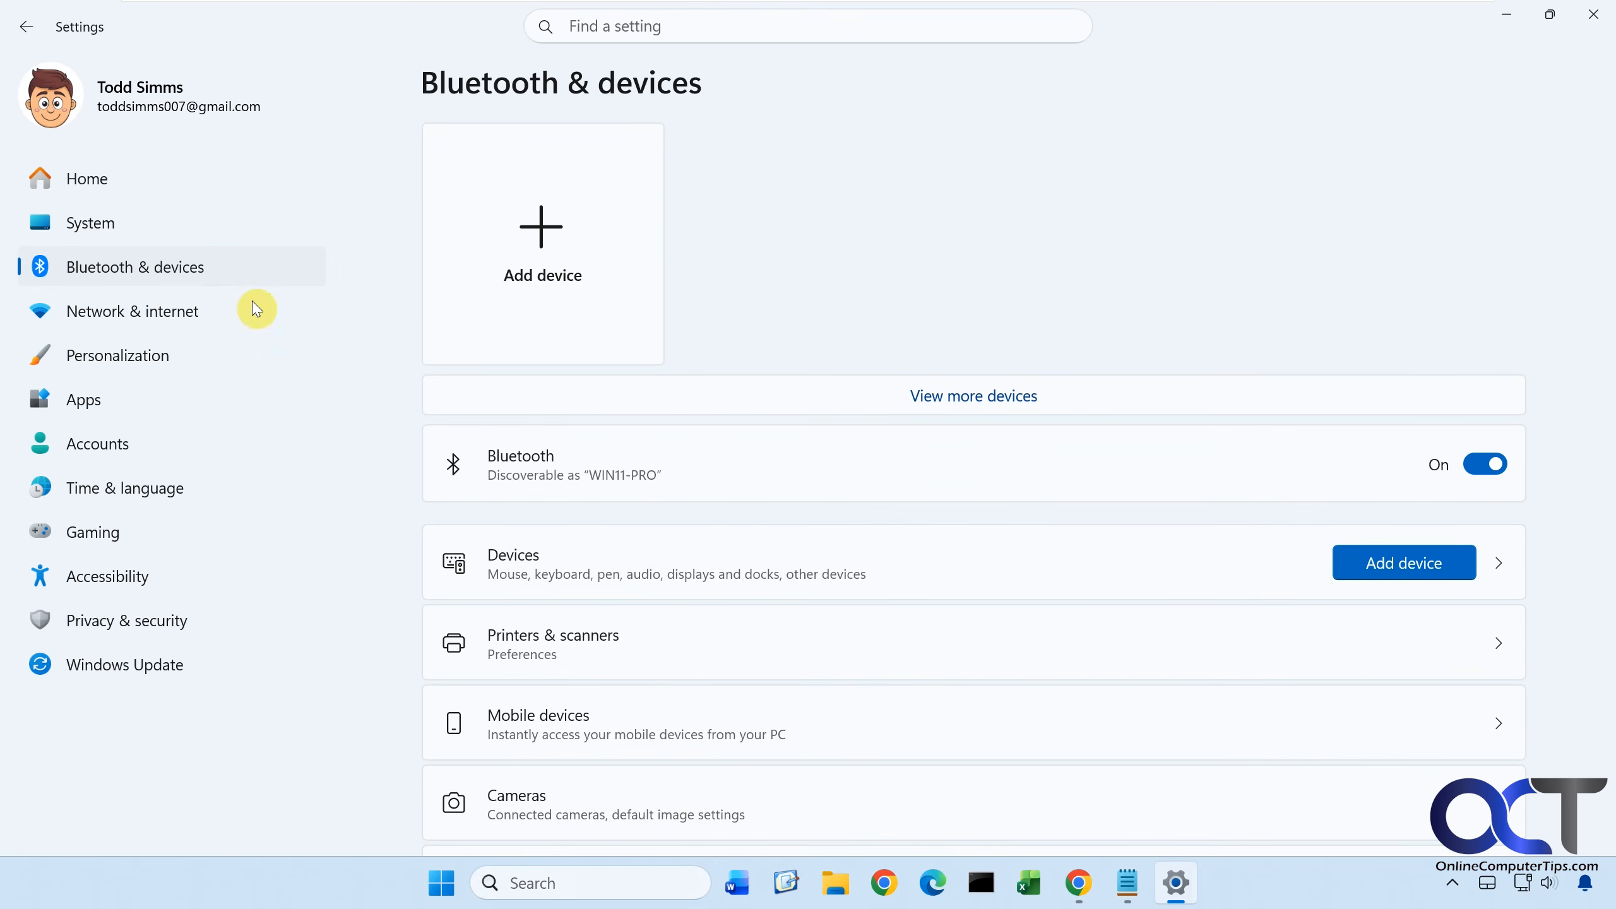
click(602, 633)
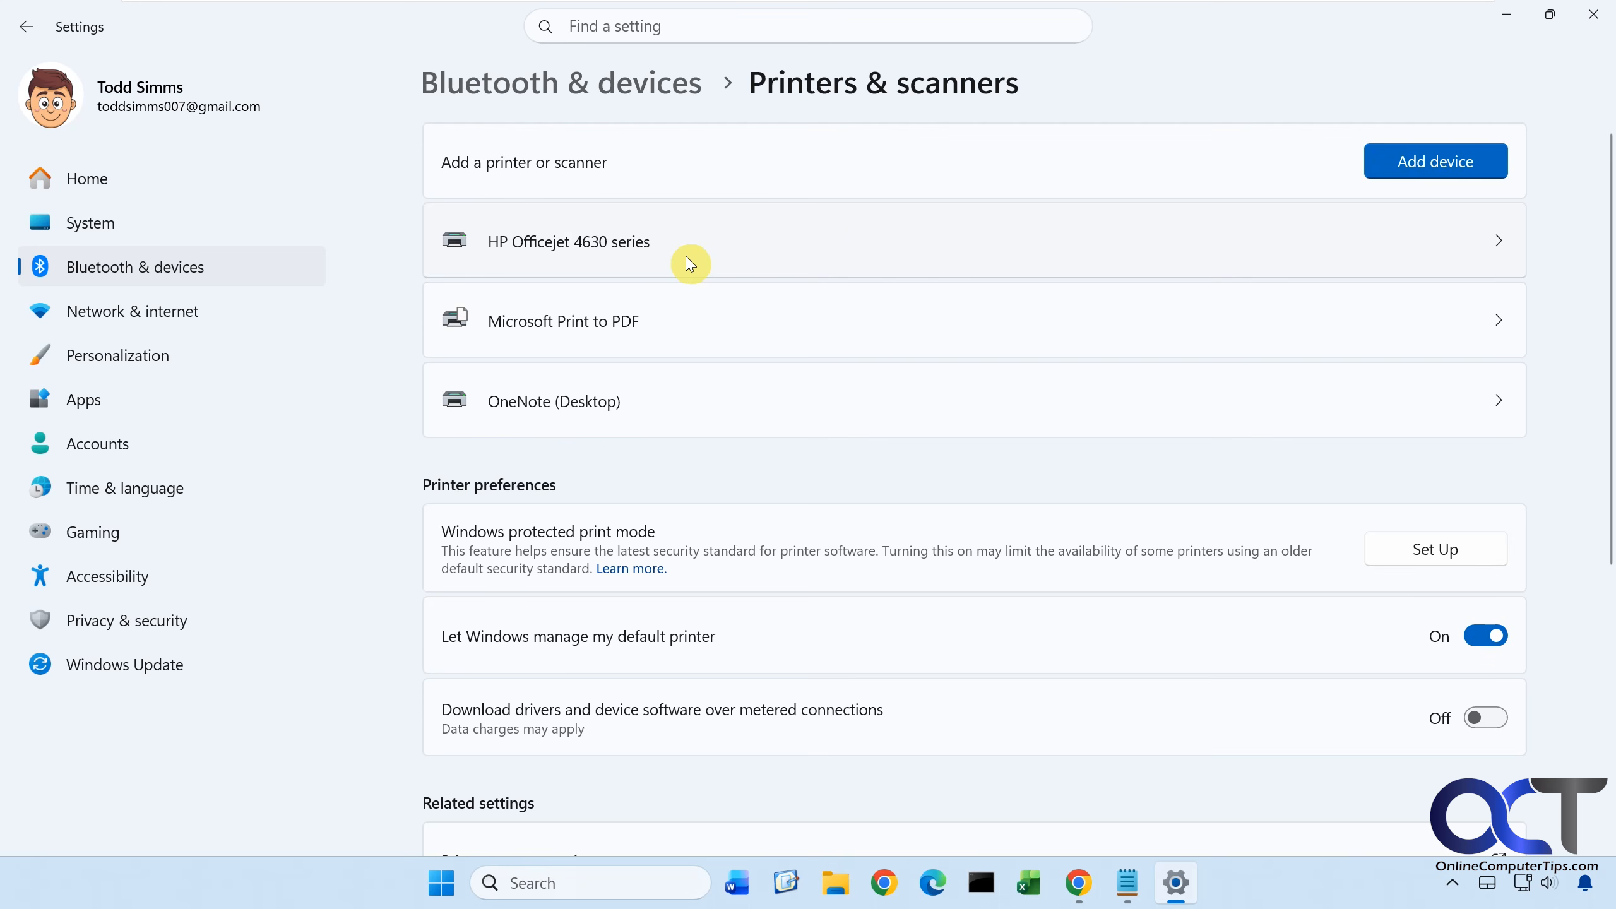
Start adding a new printer manually and choose to add it using an IP address or hostname.
click(1391, 159)
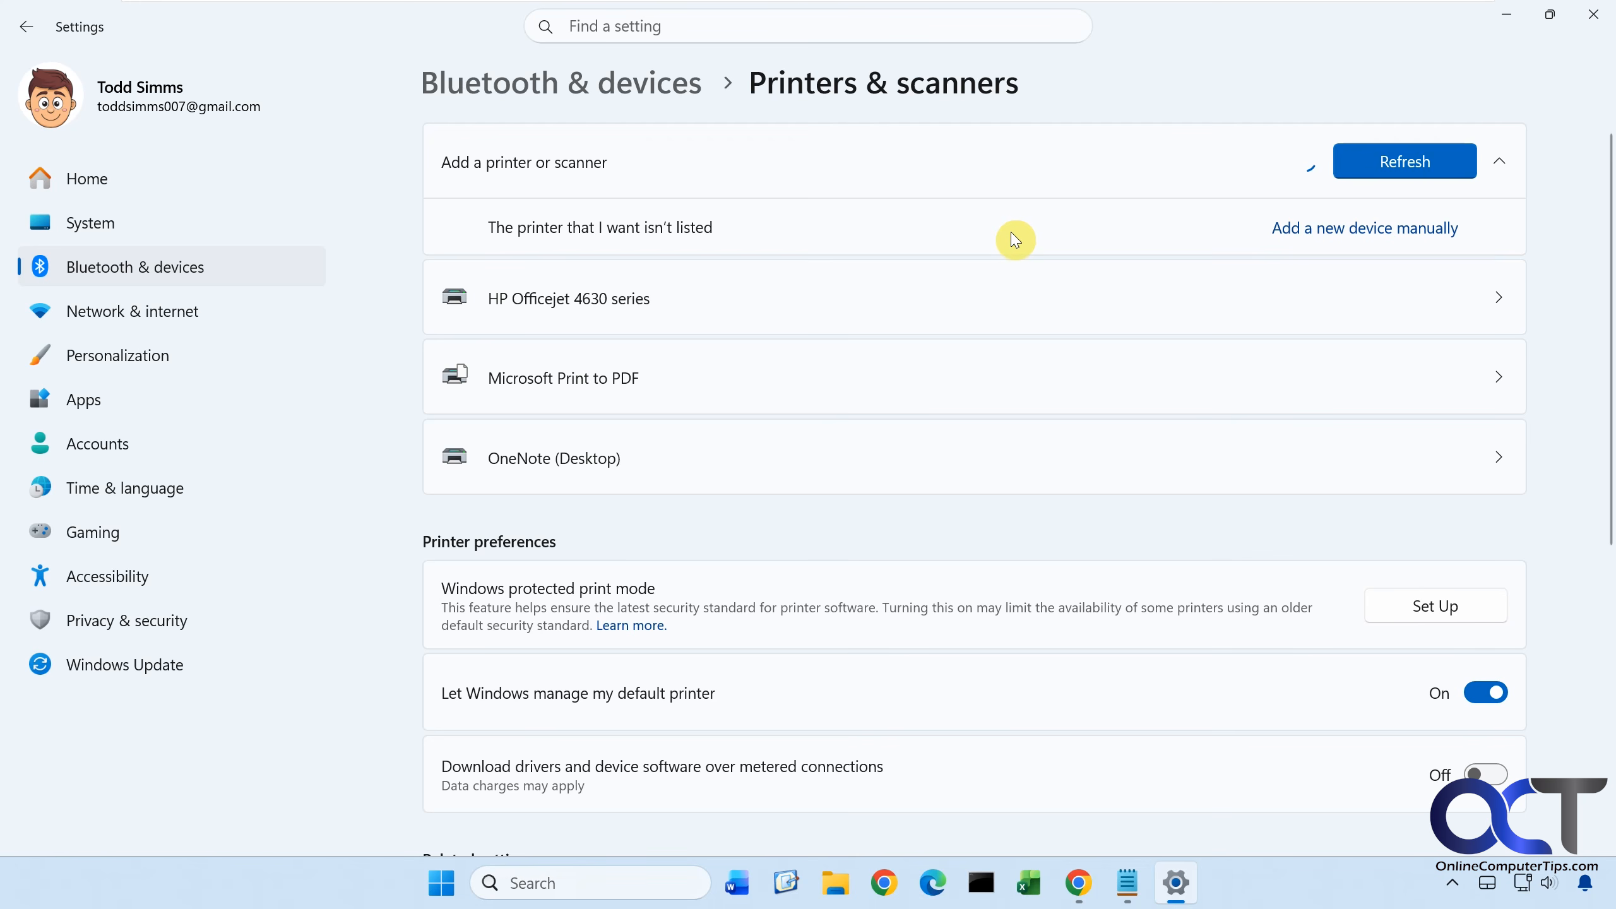
click(1304, 240)
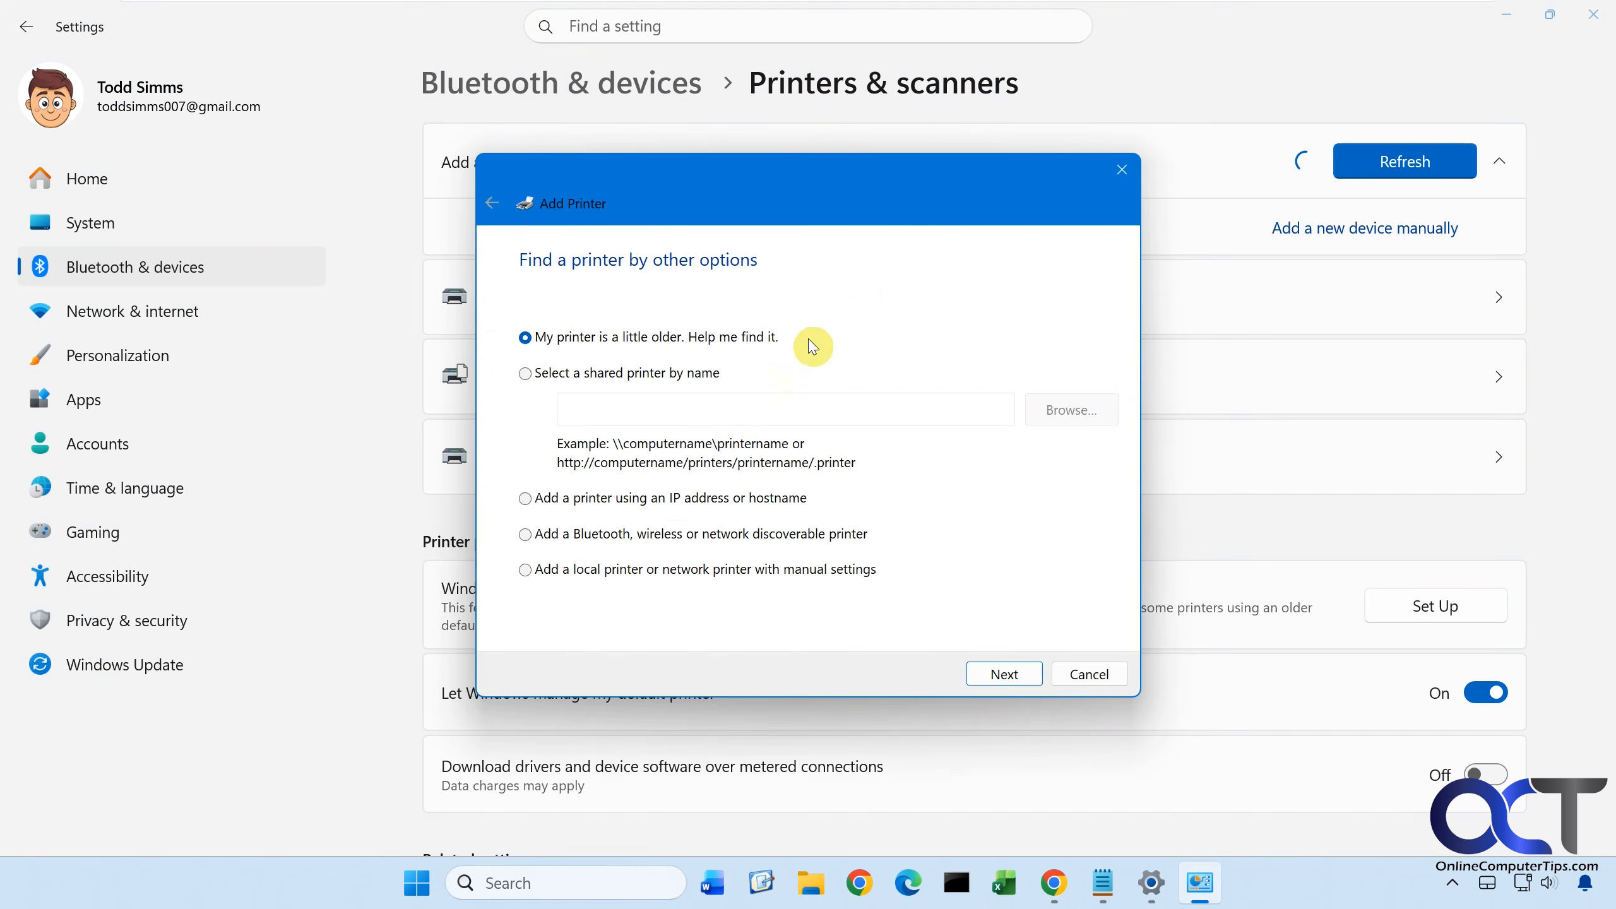
click(676, 508)
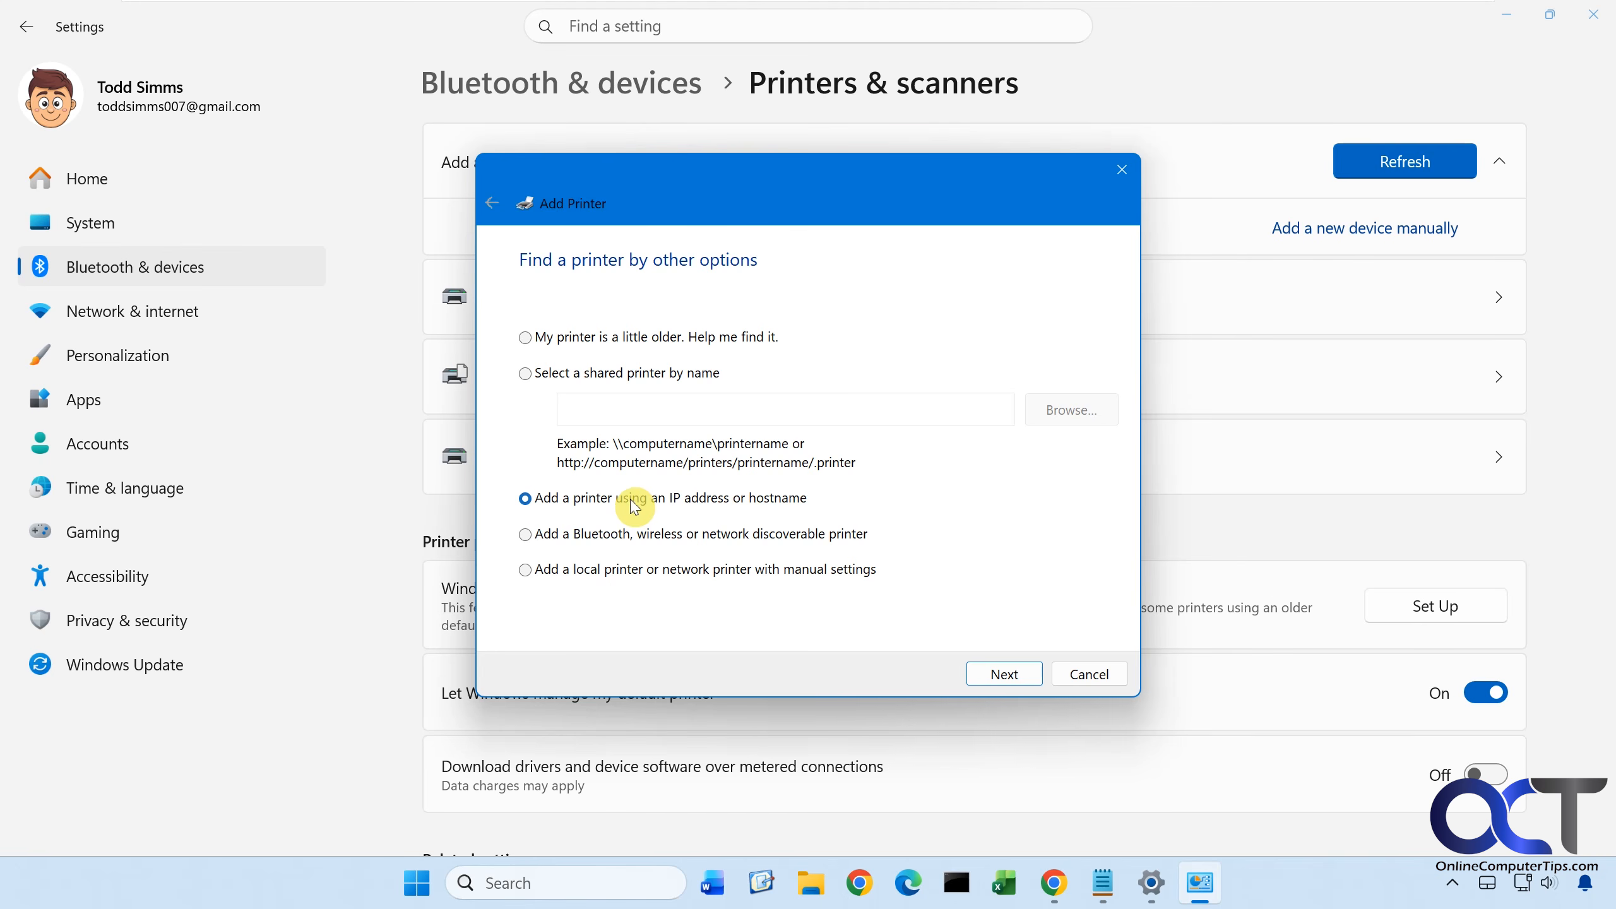
Ping 192.168.1.200 from Command Prompt to check that the printer is reachable, and return to the Add Printer wizard.
click(554, 884)
text(cmd)
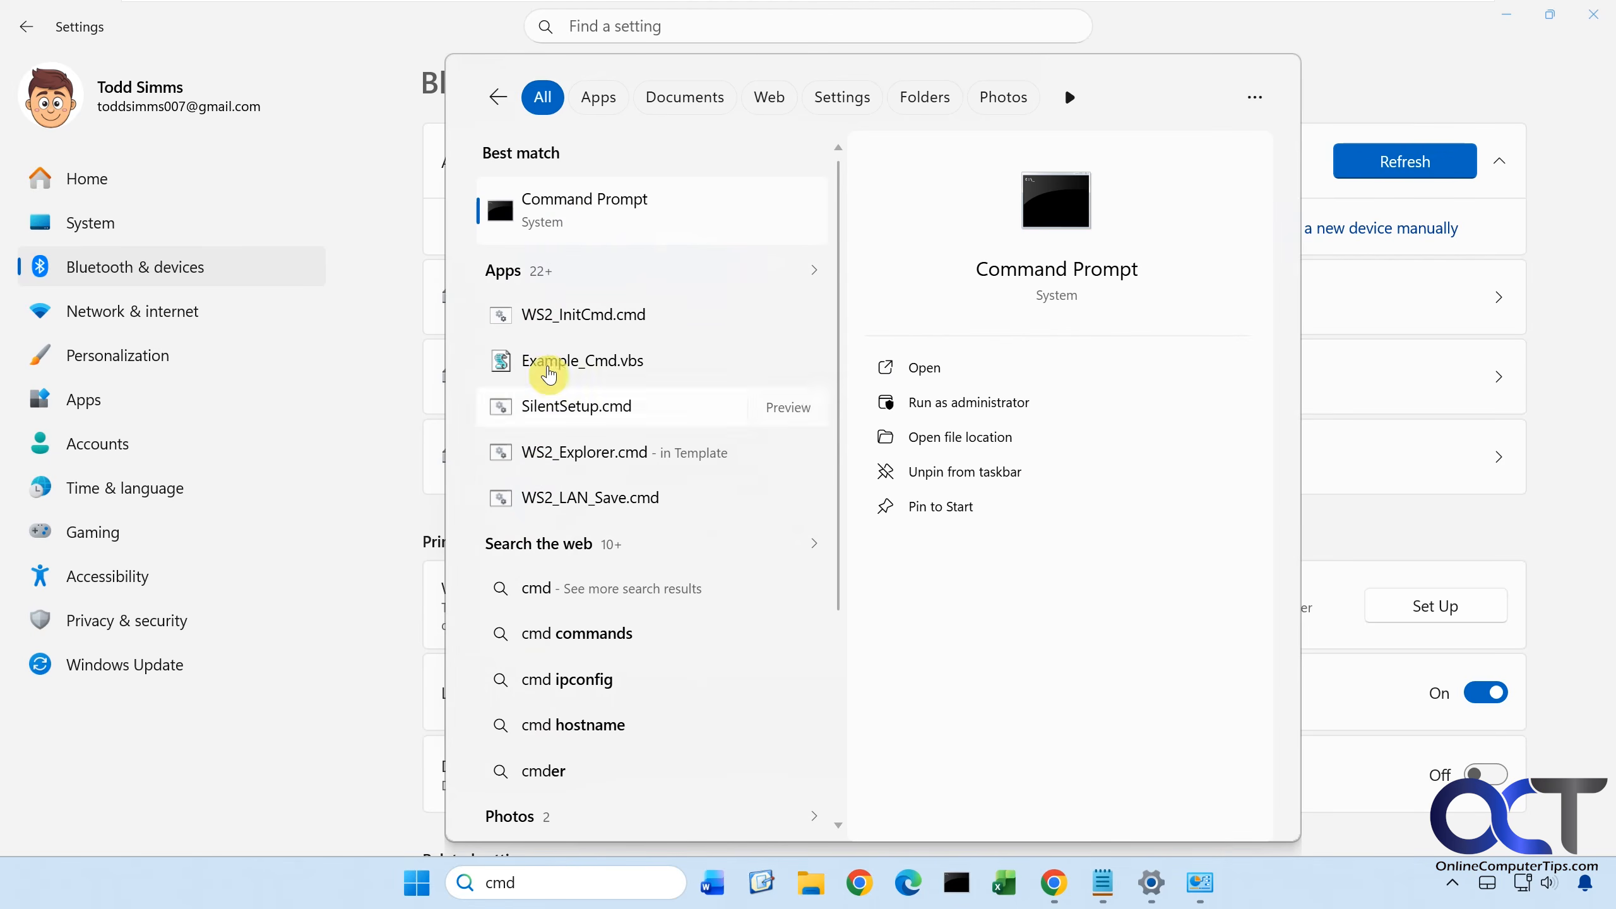
click(562, 219)
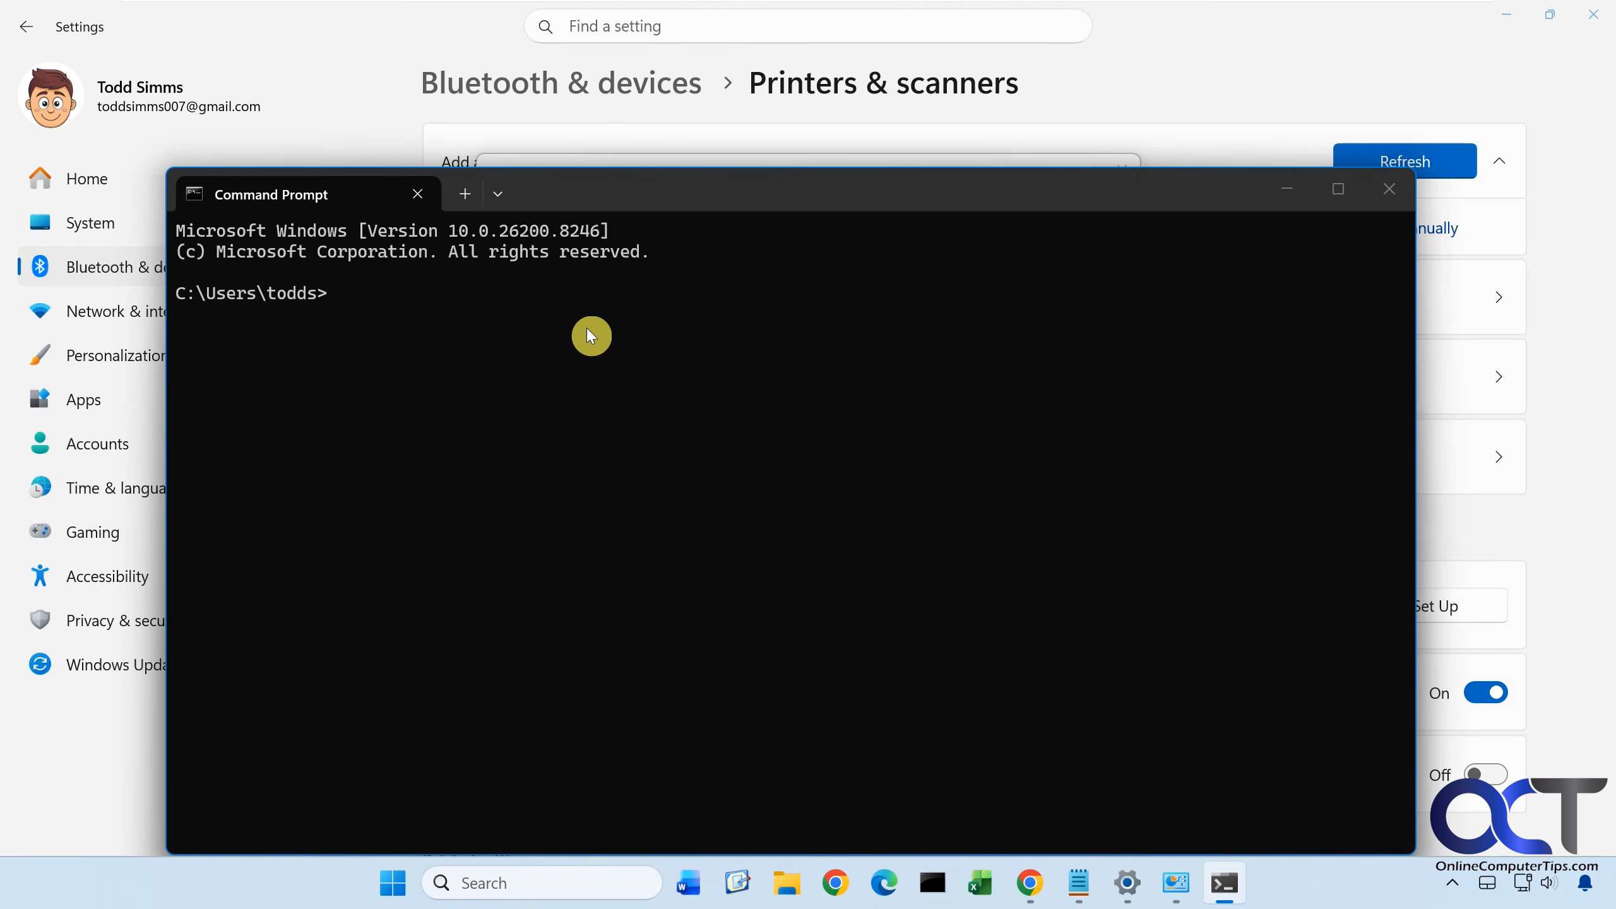
text(ping 192.168.1.200)
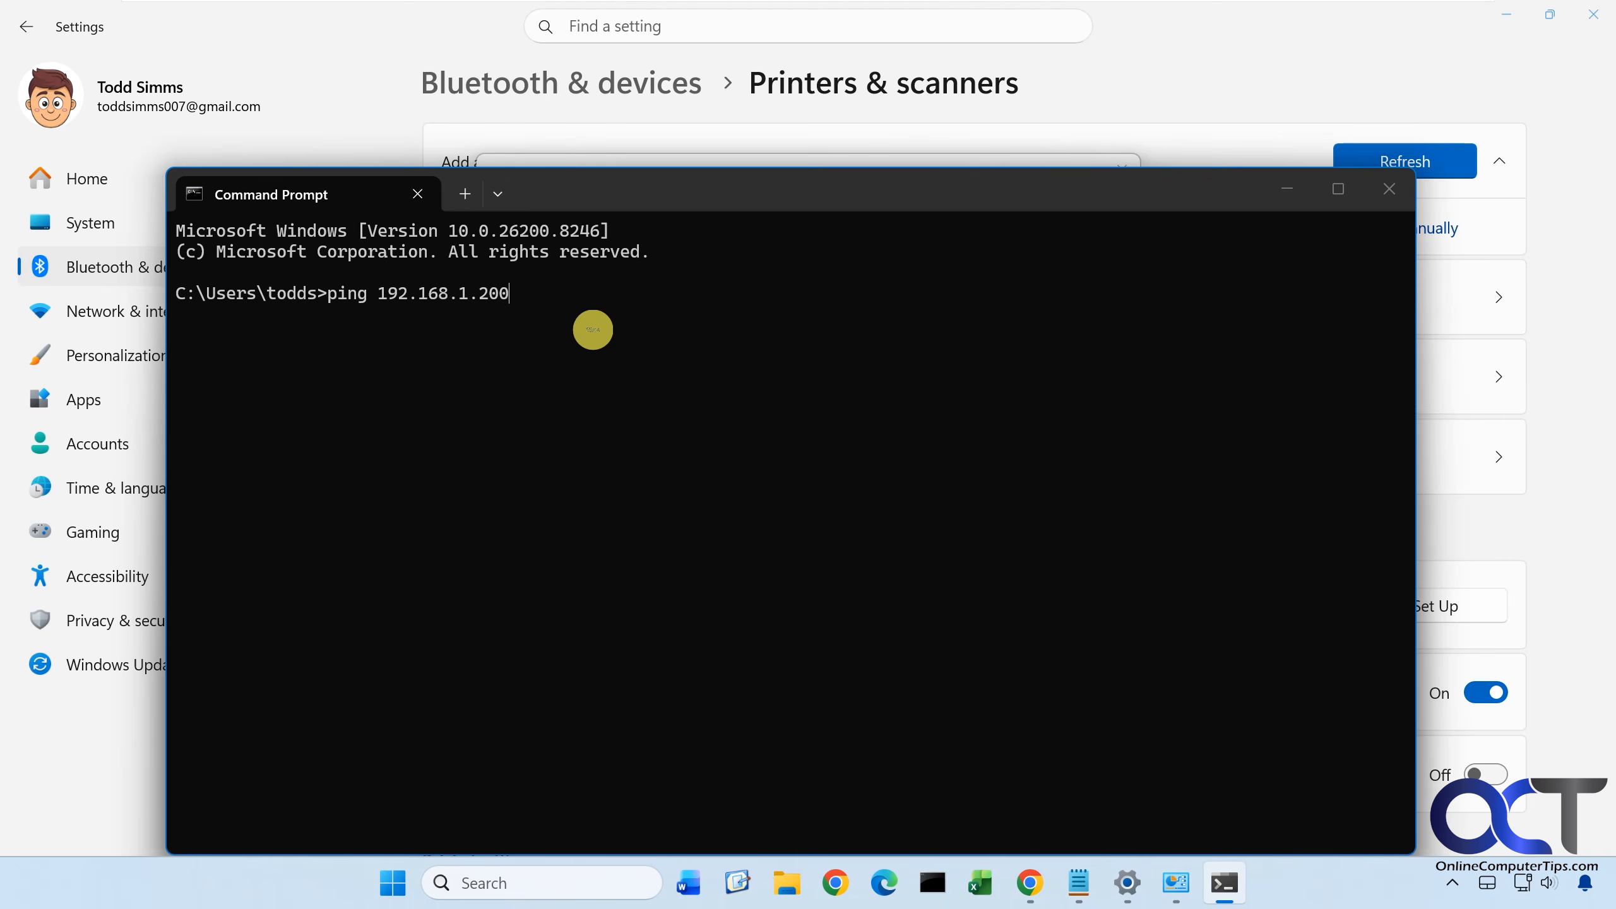
key(Return)
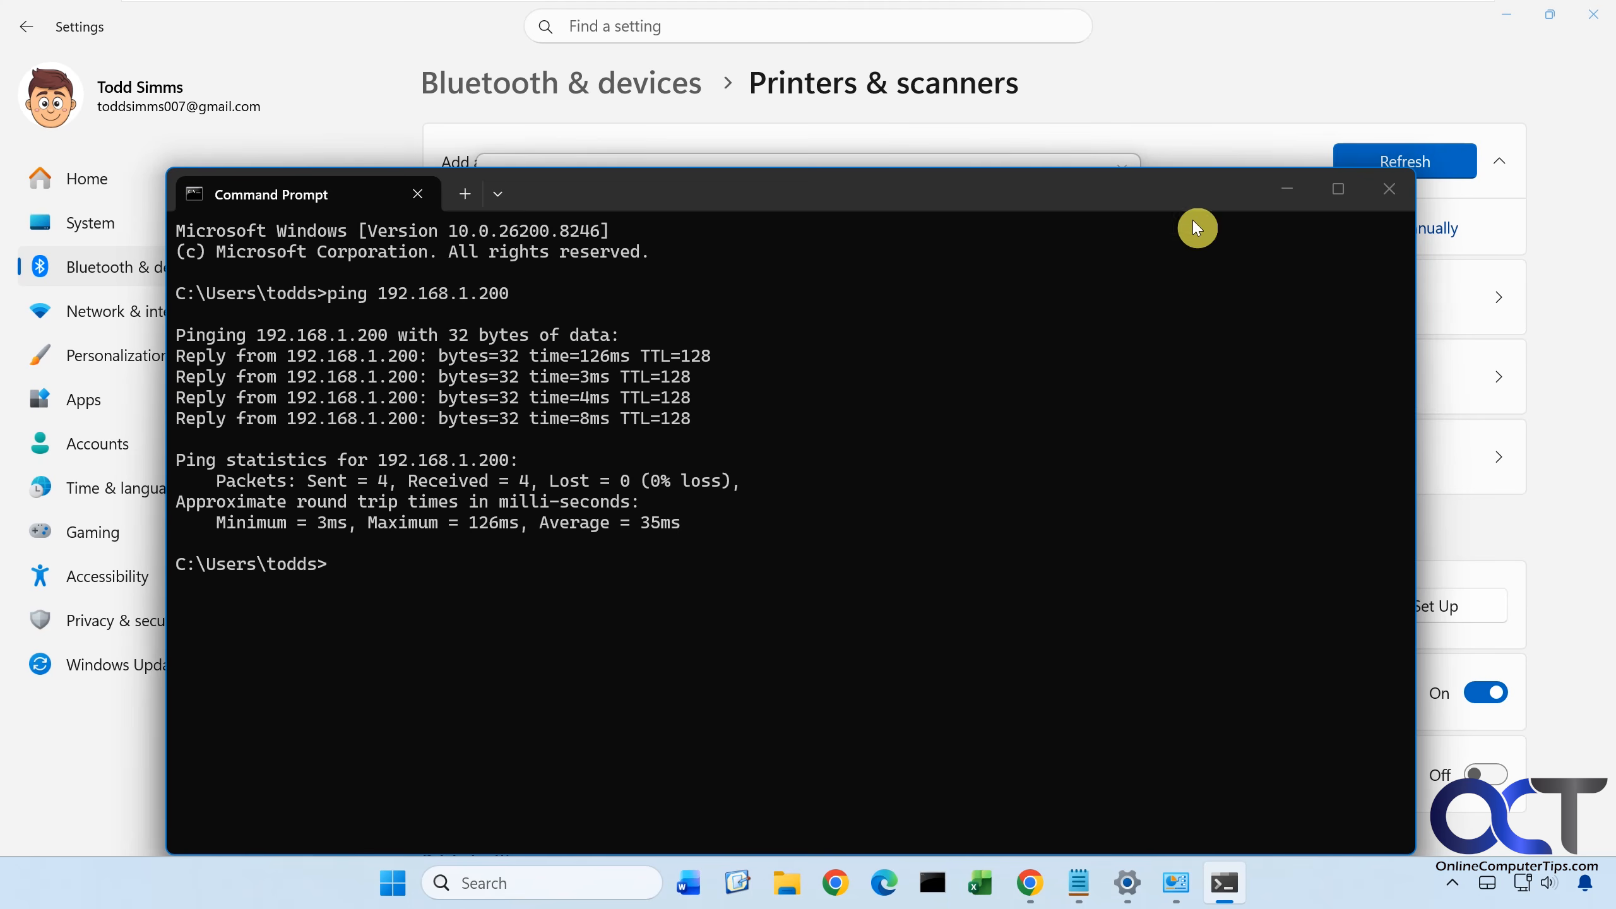
click(1282, 193)
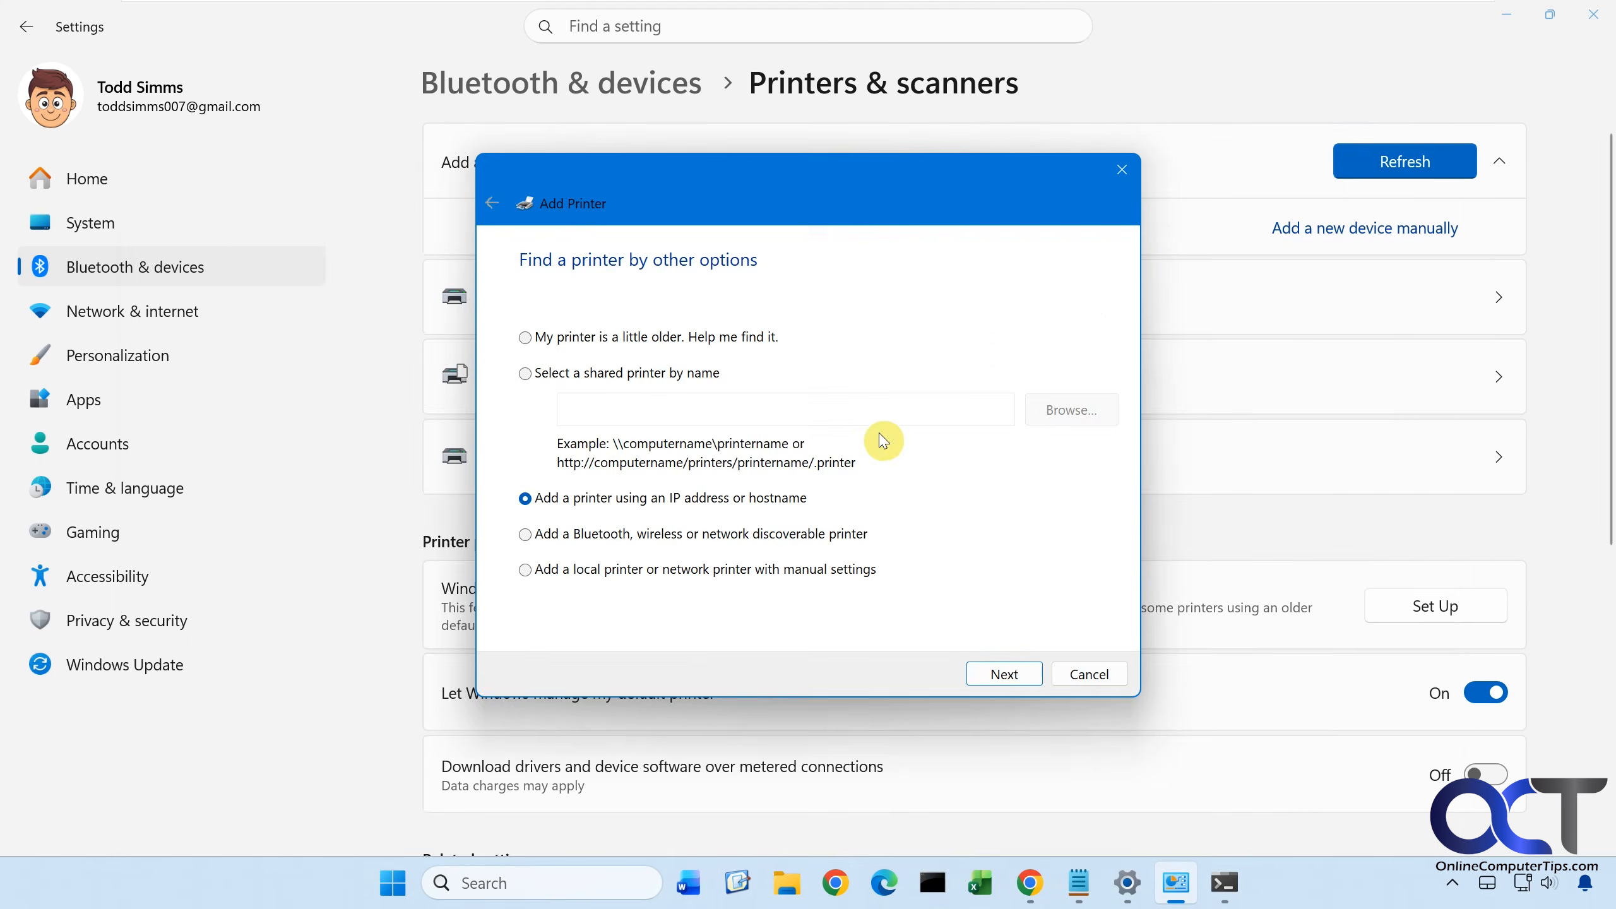
Configure the printer as a TCP/IP Device with IP address 192.168.1.200 and continue to the driver installation page.
click(1004, 675)
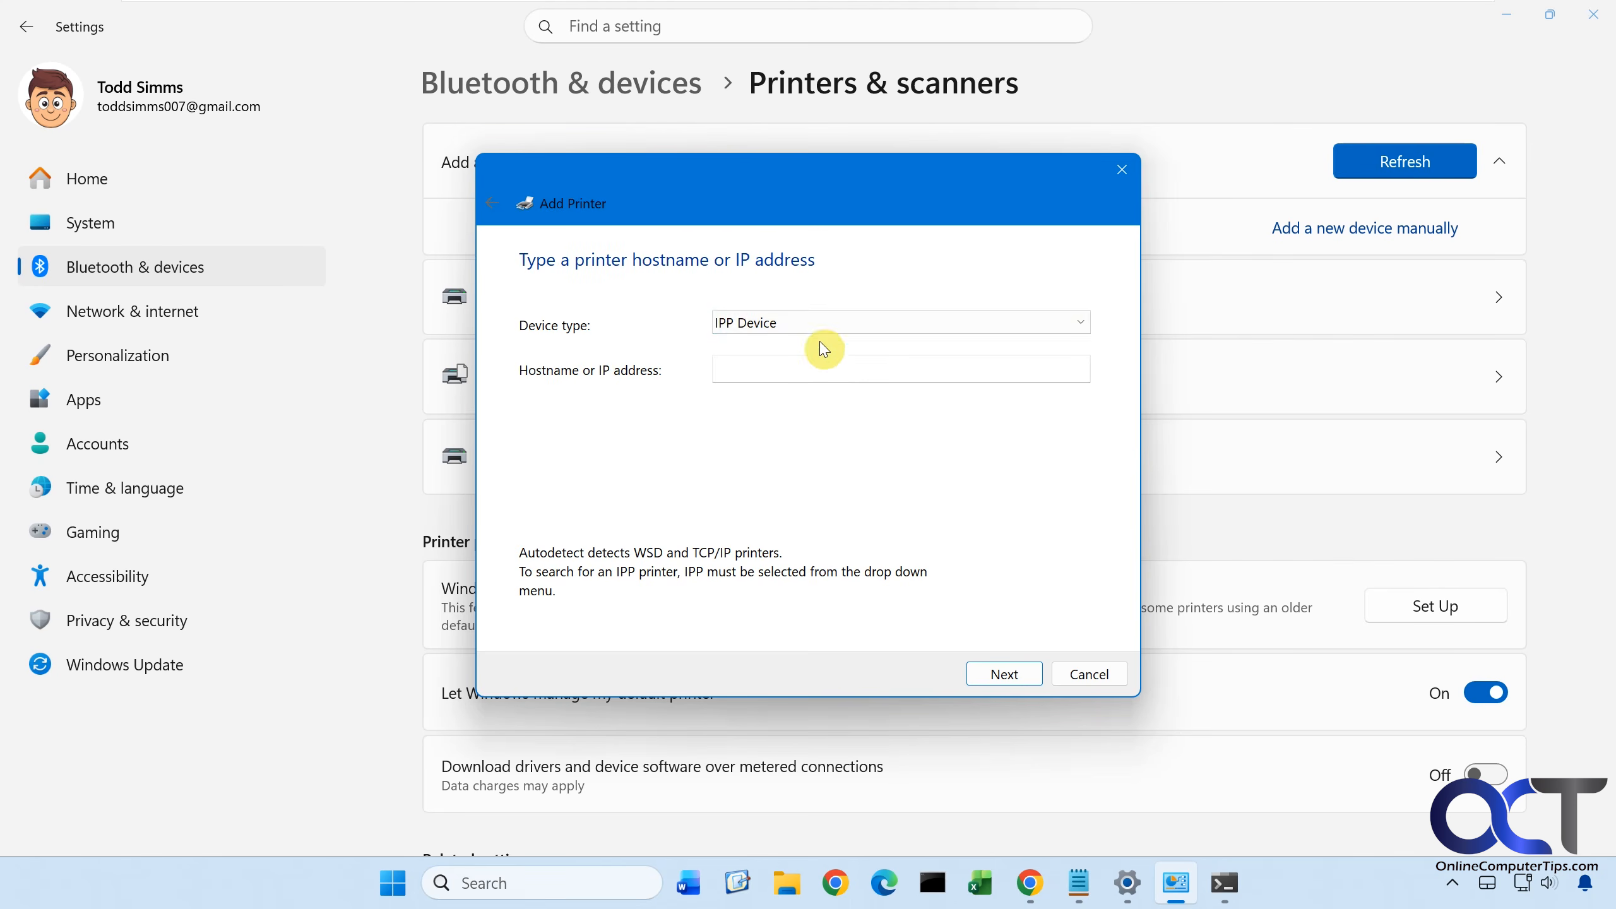
click(843, 325)
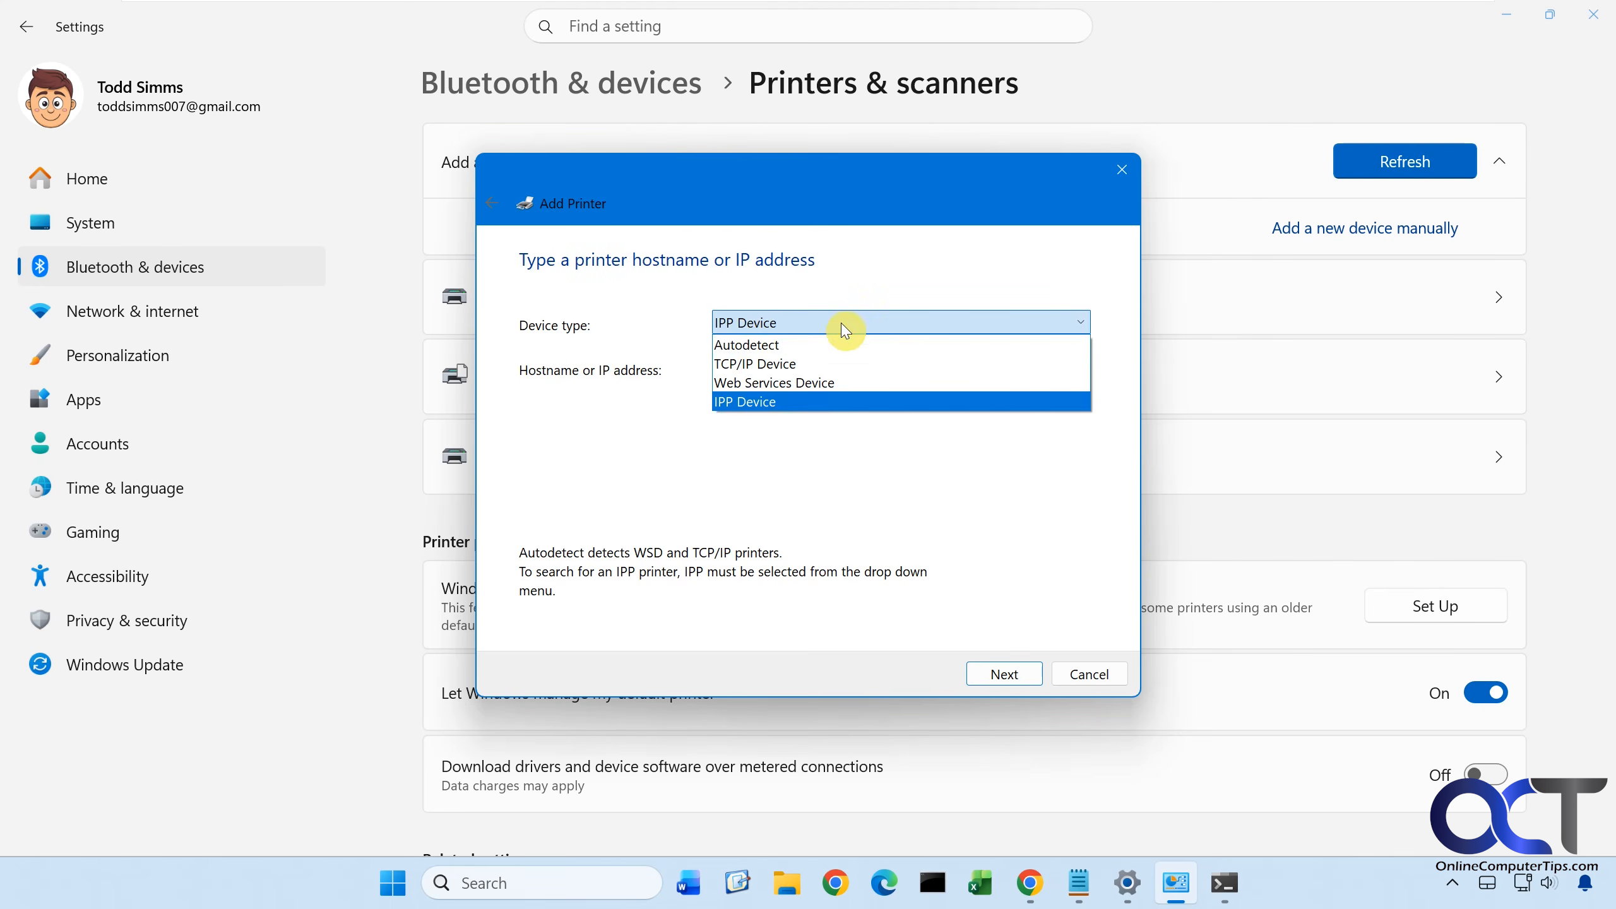
click(807, 368)
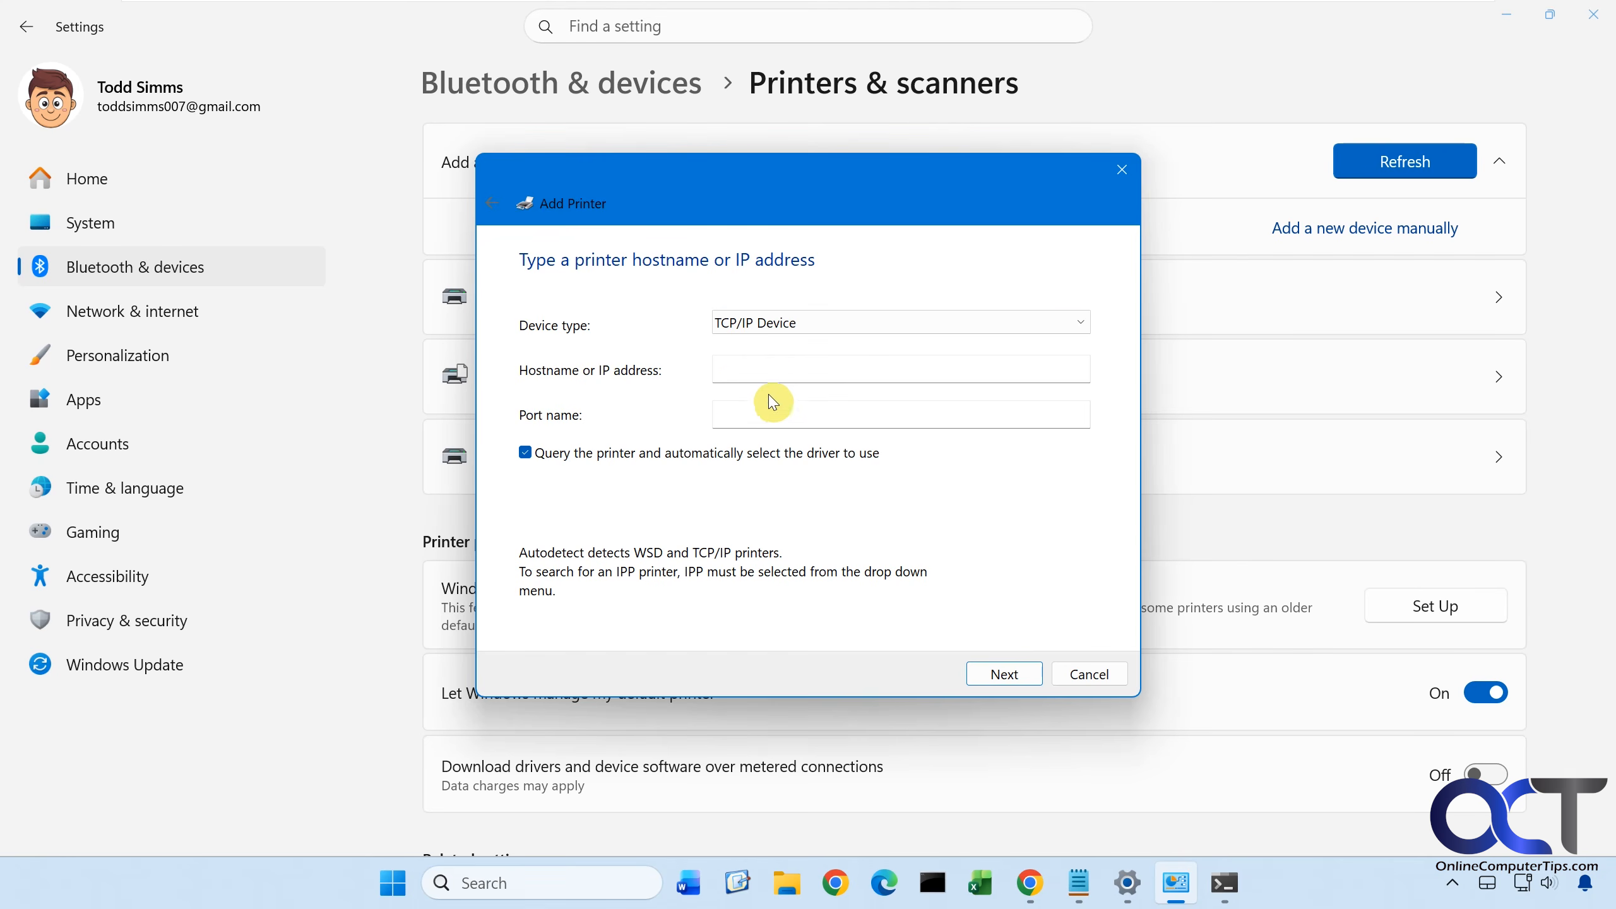
click(763, 370)
text(192.168)
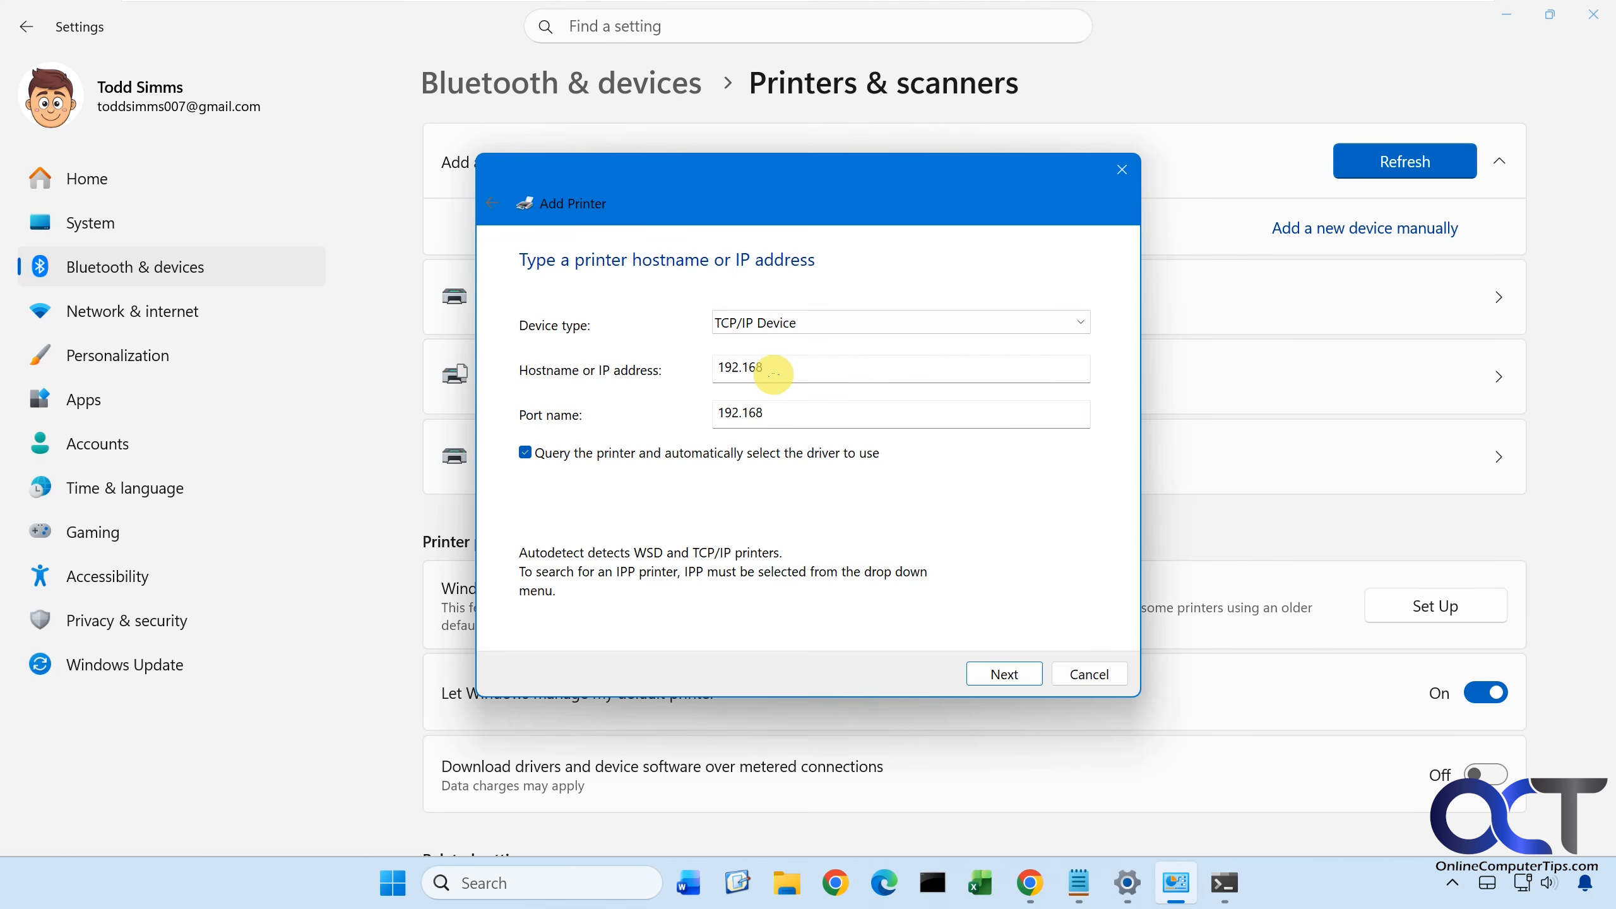
text(.1.200)
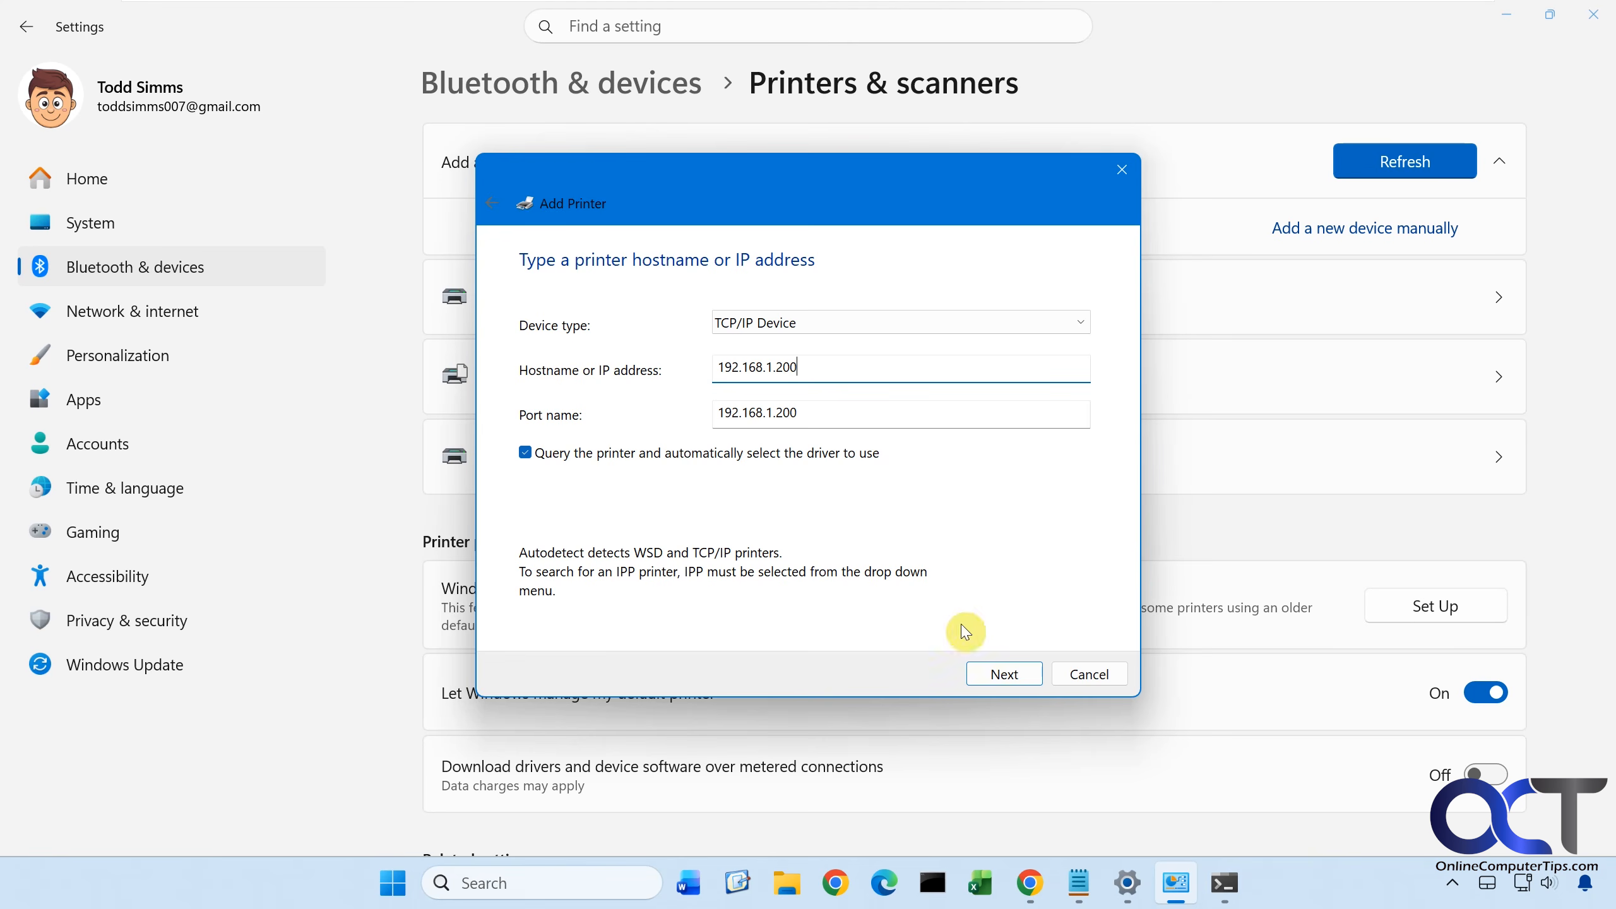
click(998, 673)
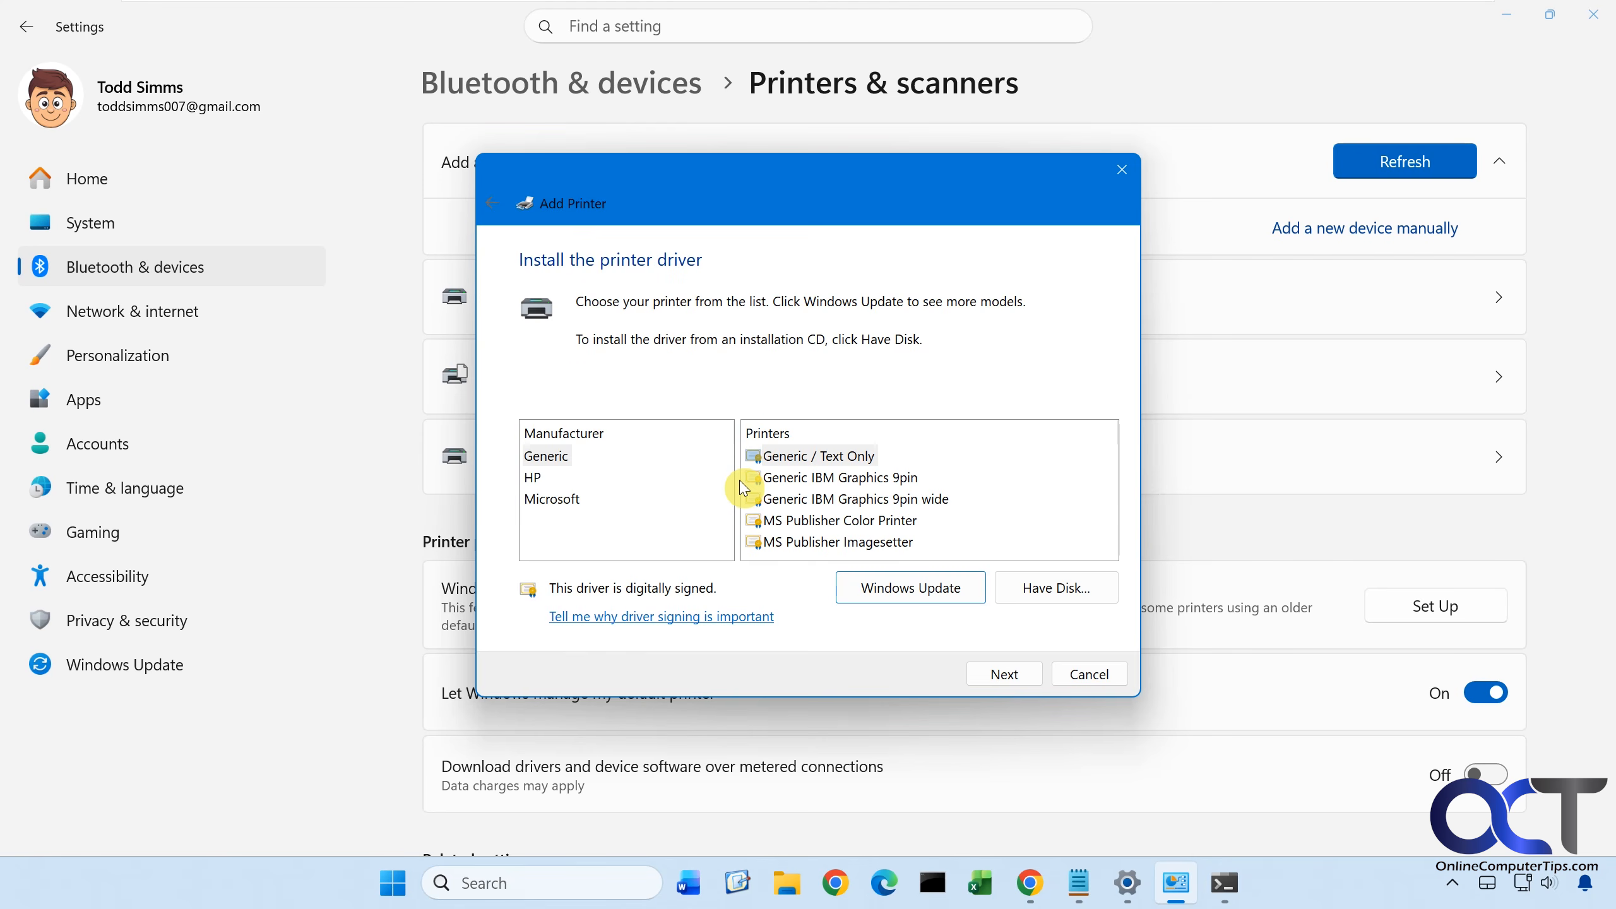
Review the available printer drivers for HP and Microsoft in the manufacturer list.
click(541, 478)
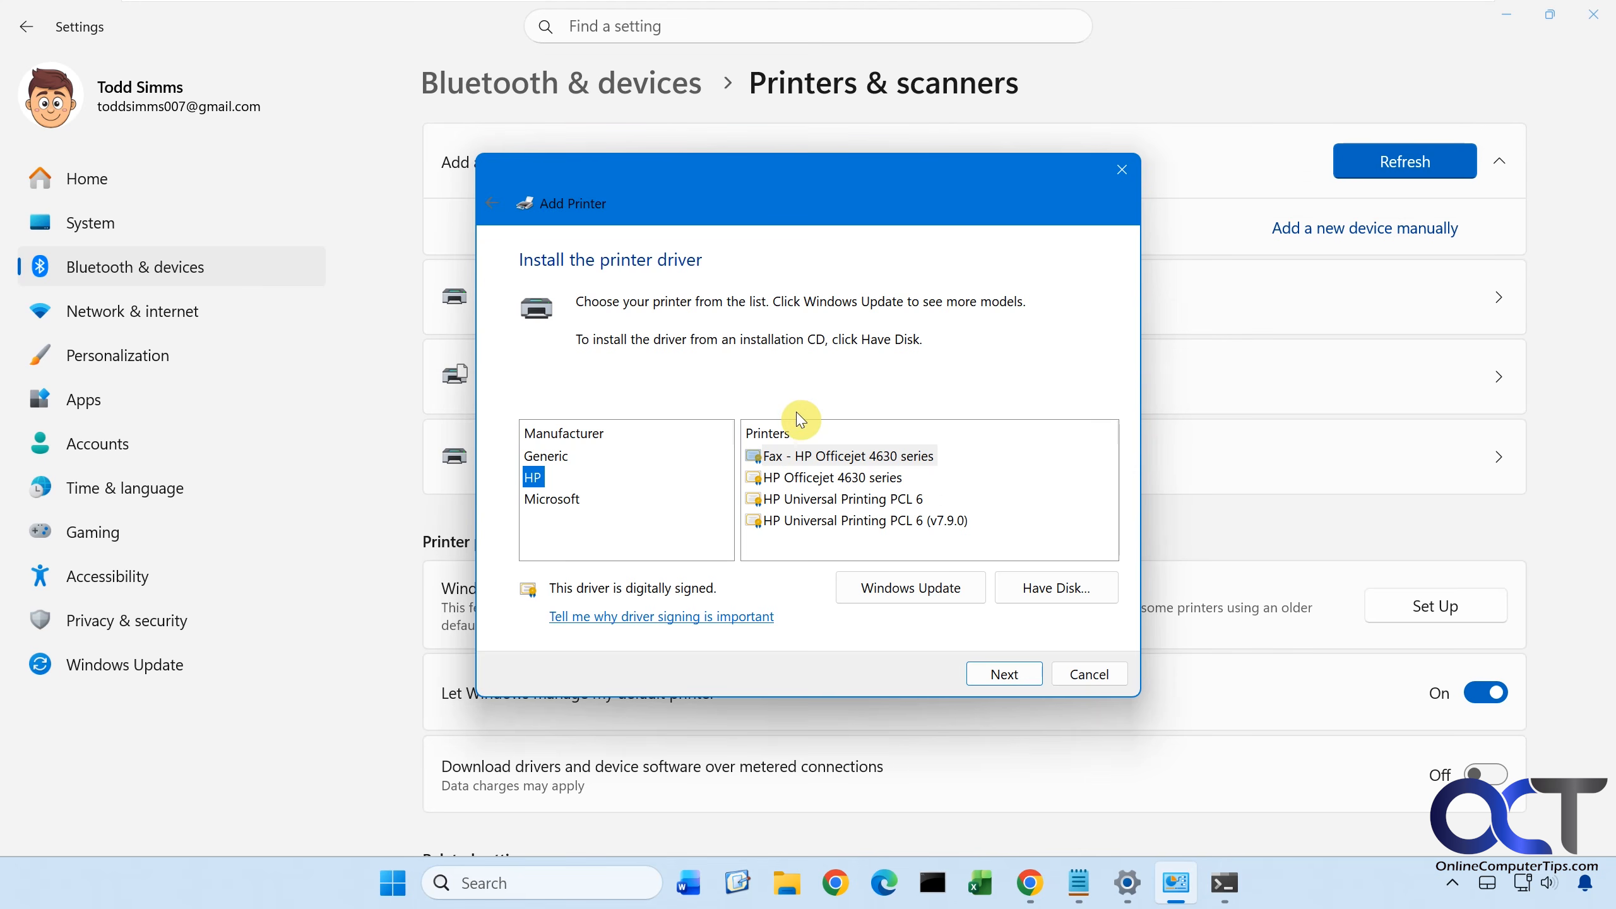
click(582, 502)
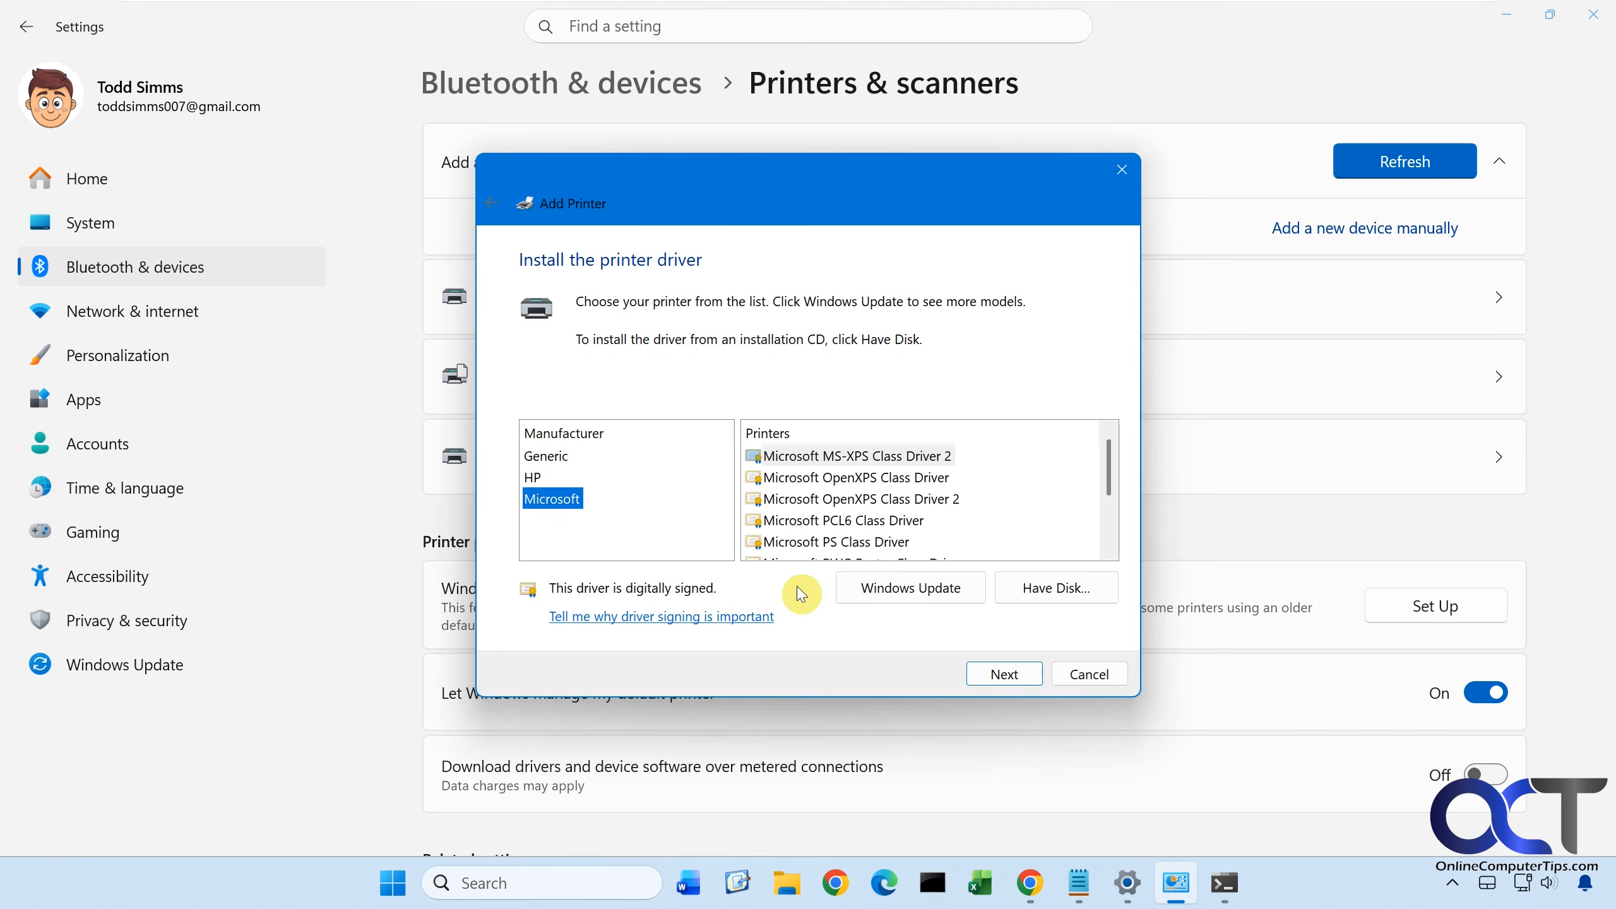
Switch to Chrome and find the HP LaserJet Pro M118dw on HP's printer drivers page by searching for "laserjet m118dw".
click(1031, 884)
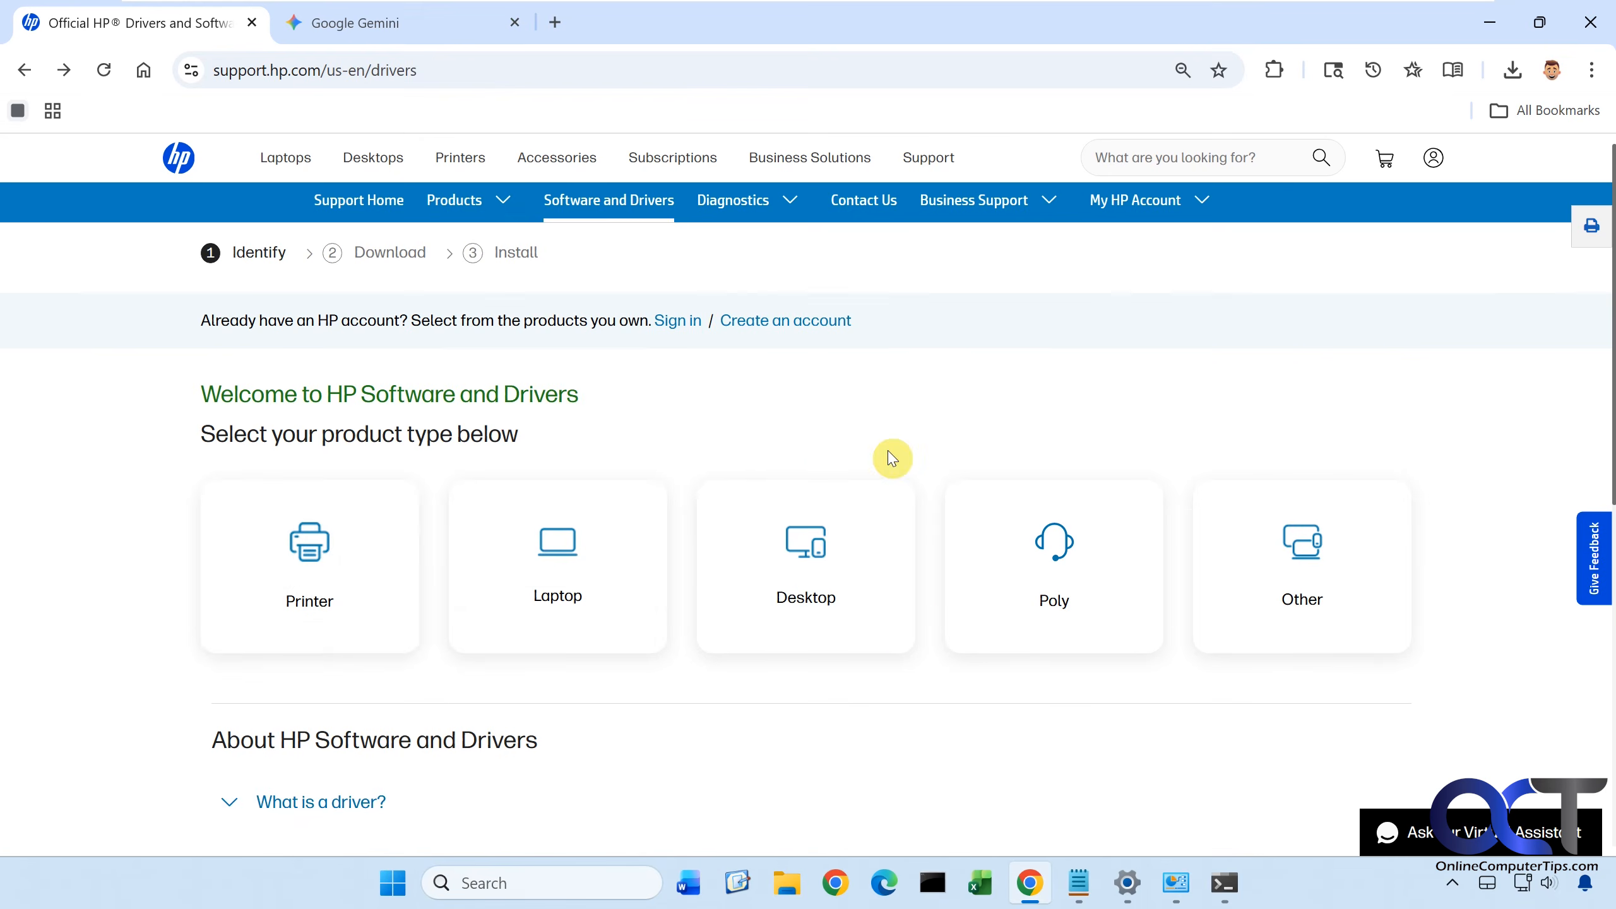
click(351, 550)
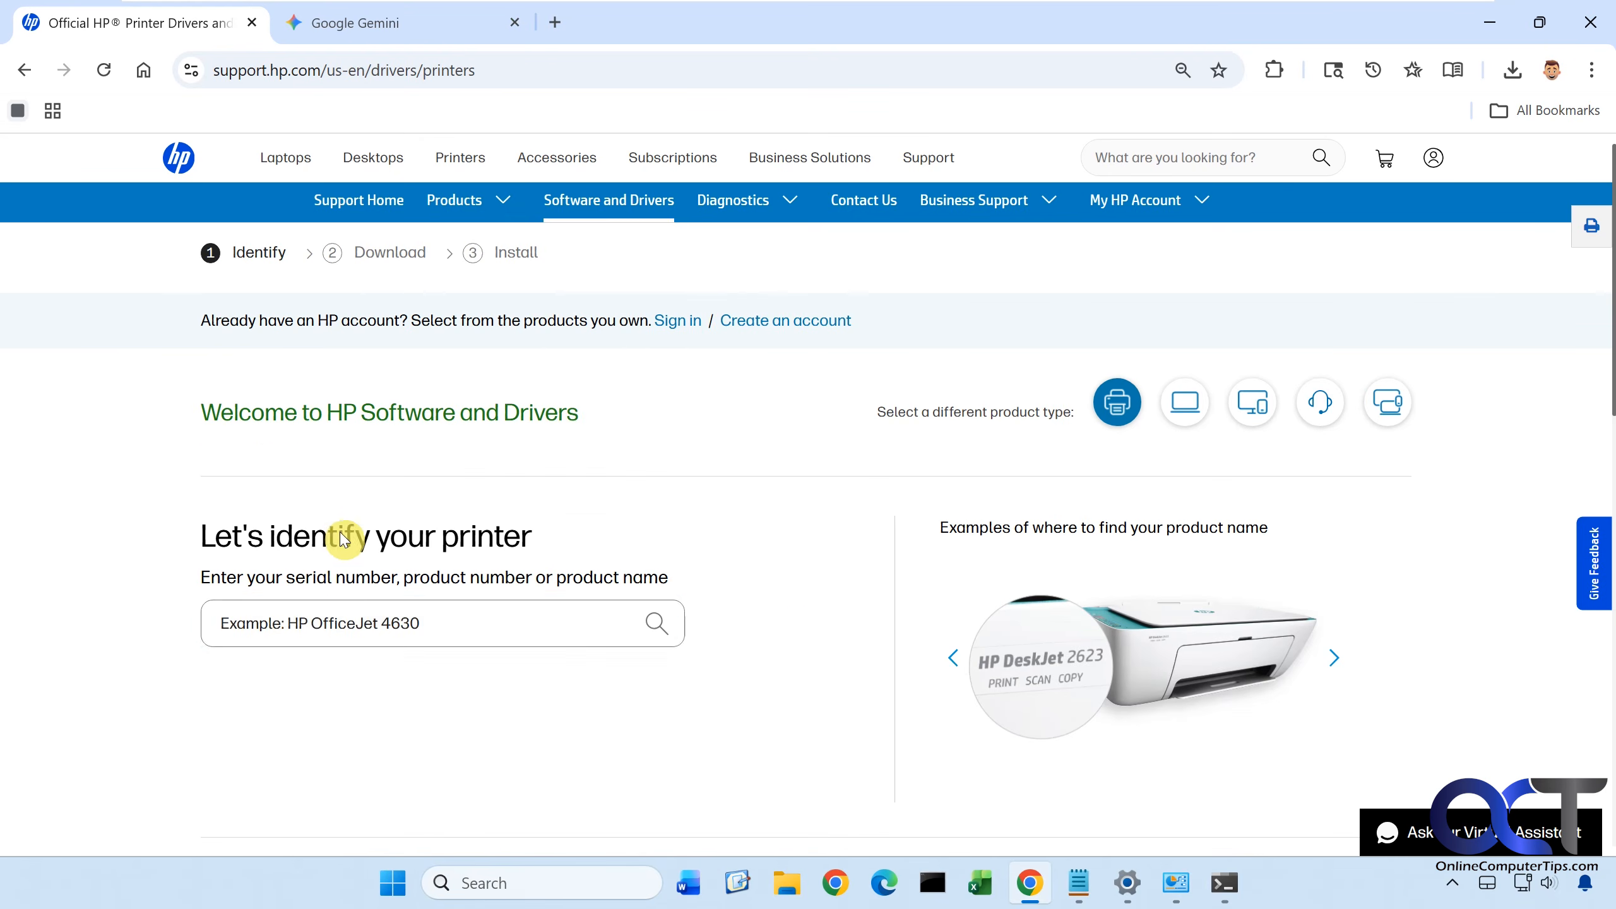
click(429, 618)
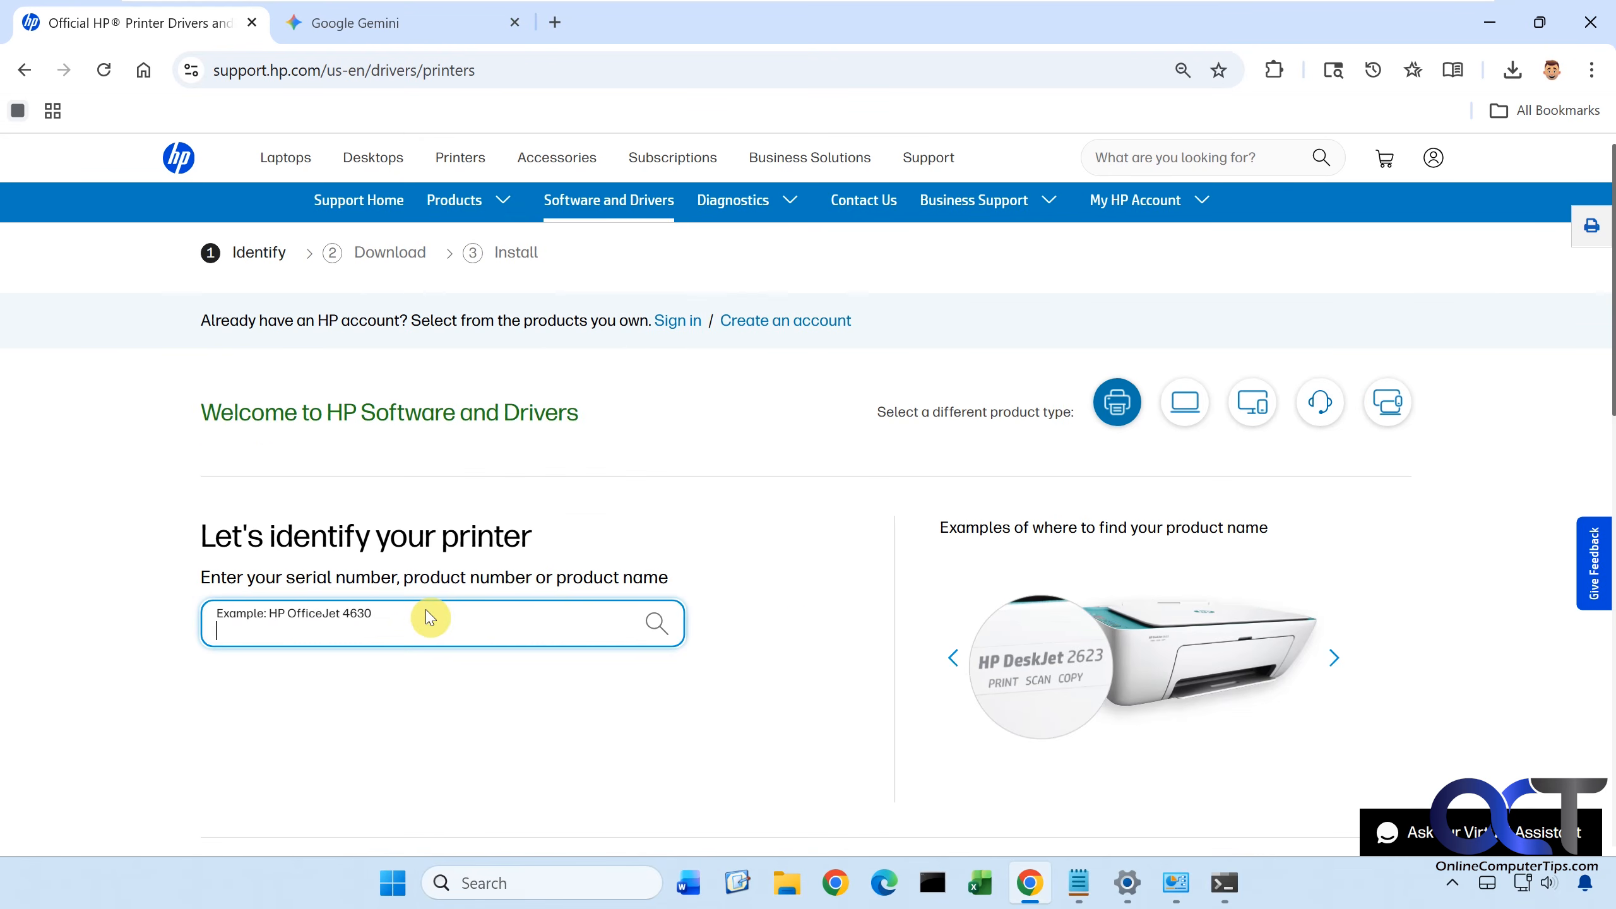
text(lase)
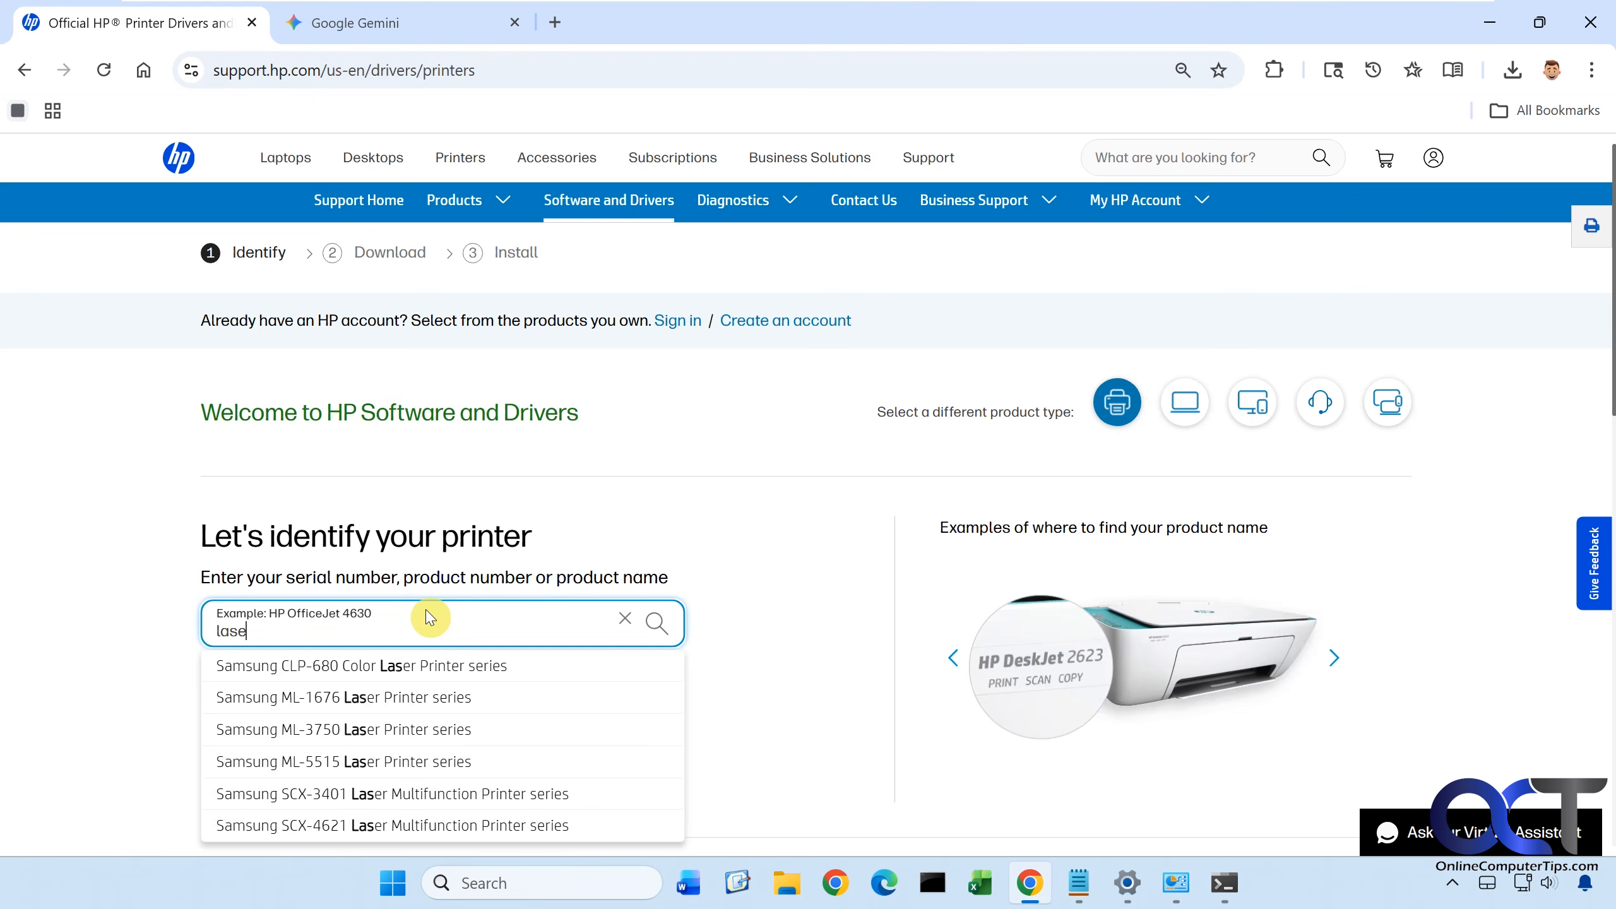
text(rjet)
text(m)
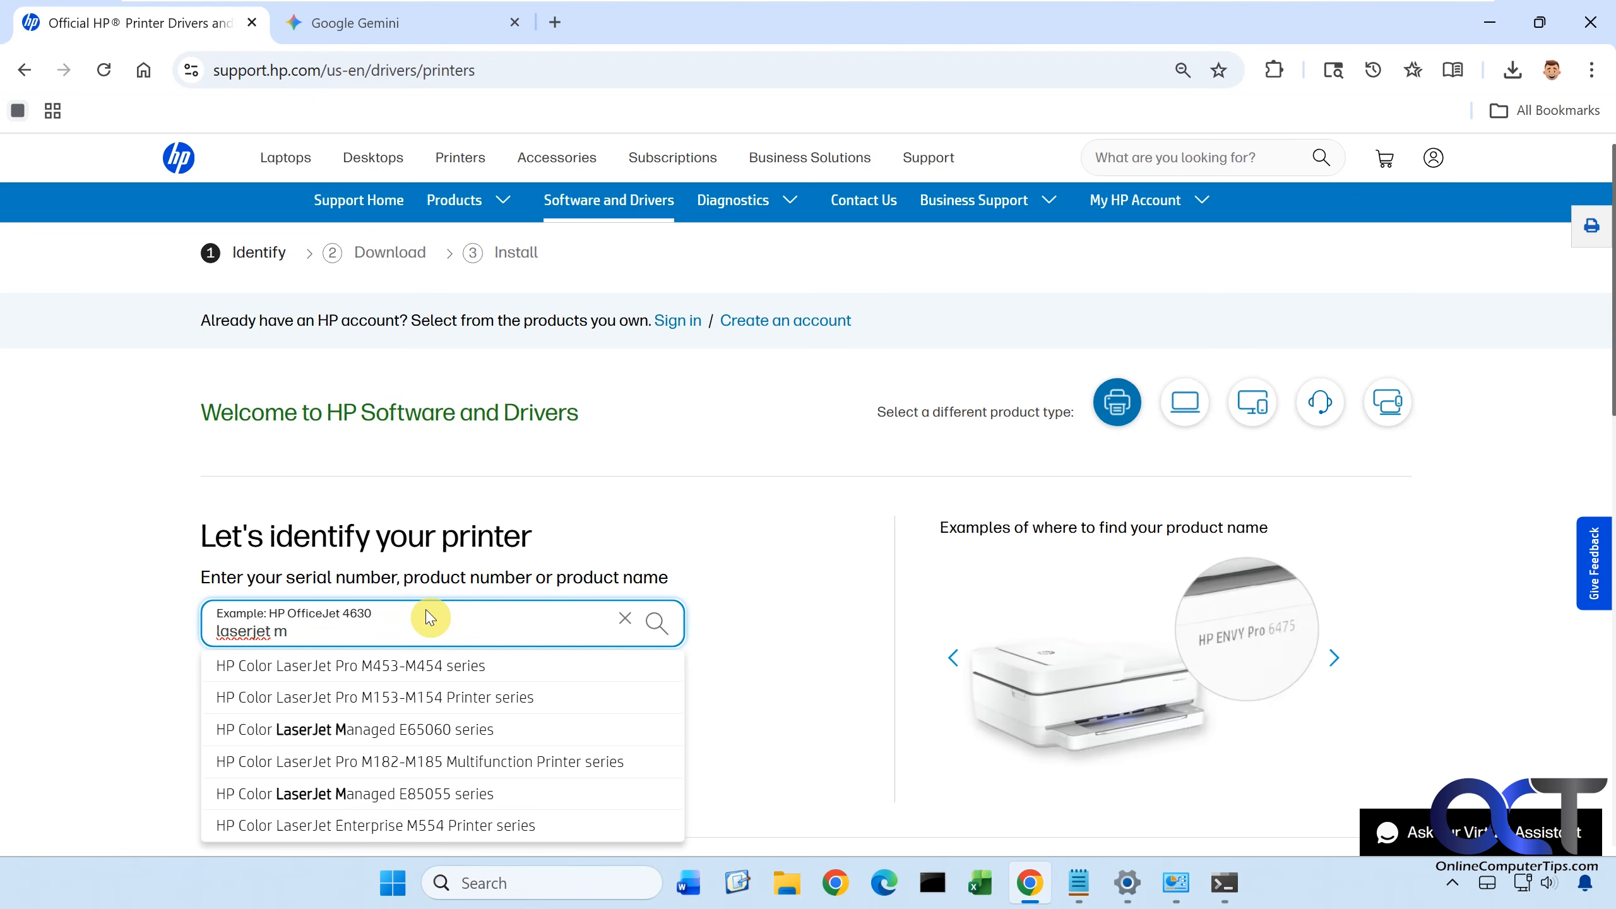
text(118d)
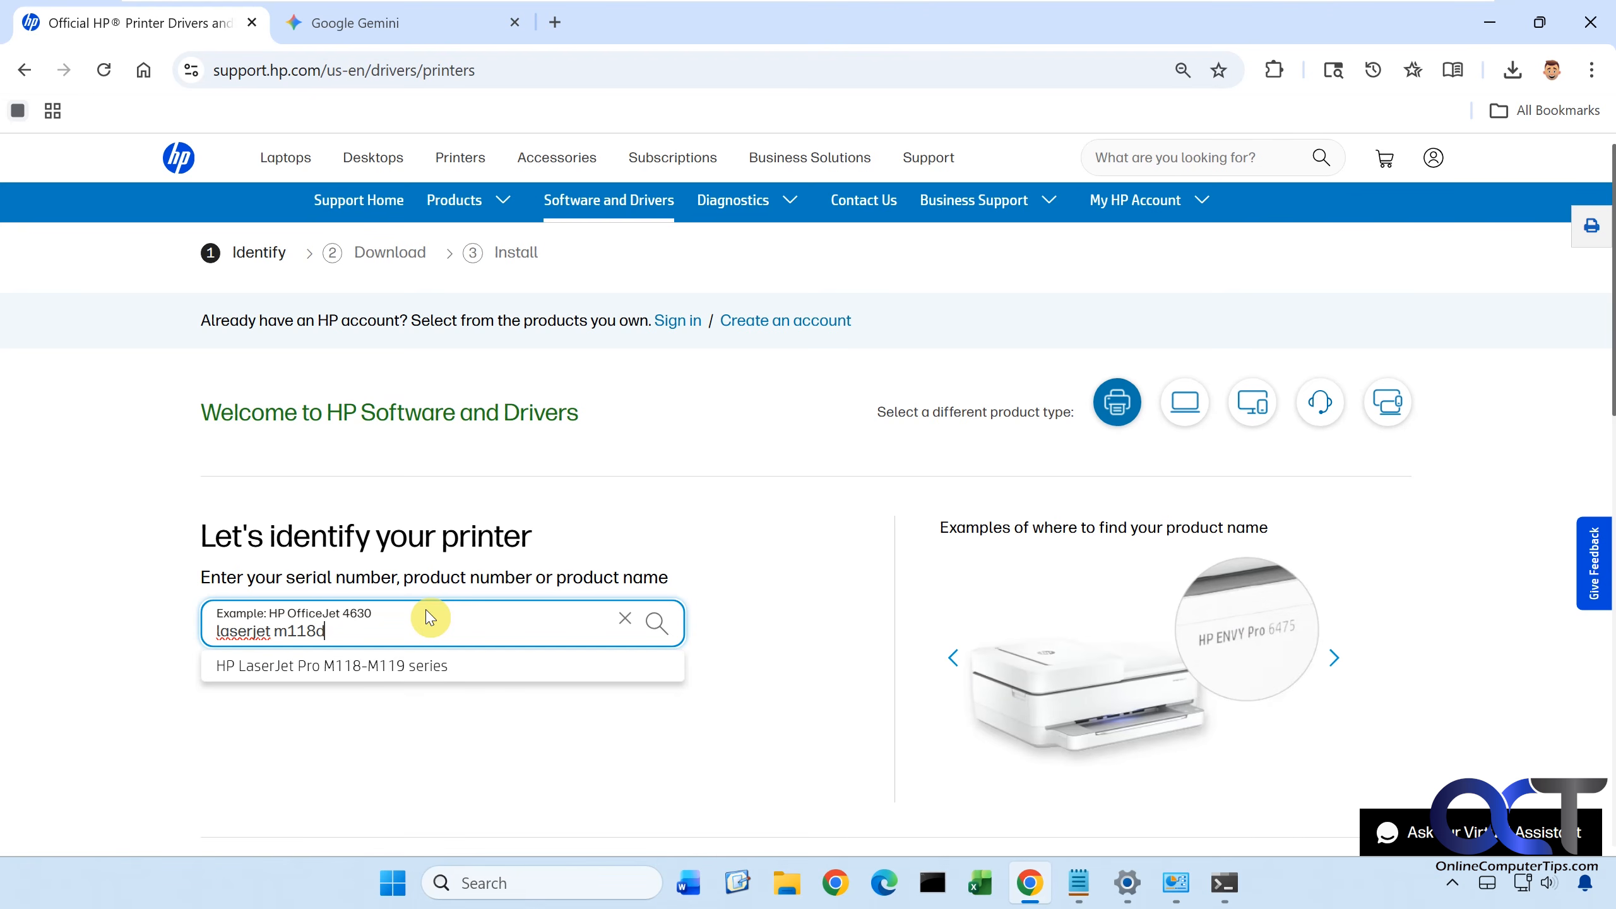
text(w)
click(370, 667)
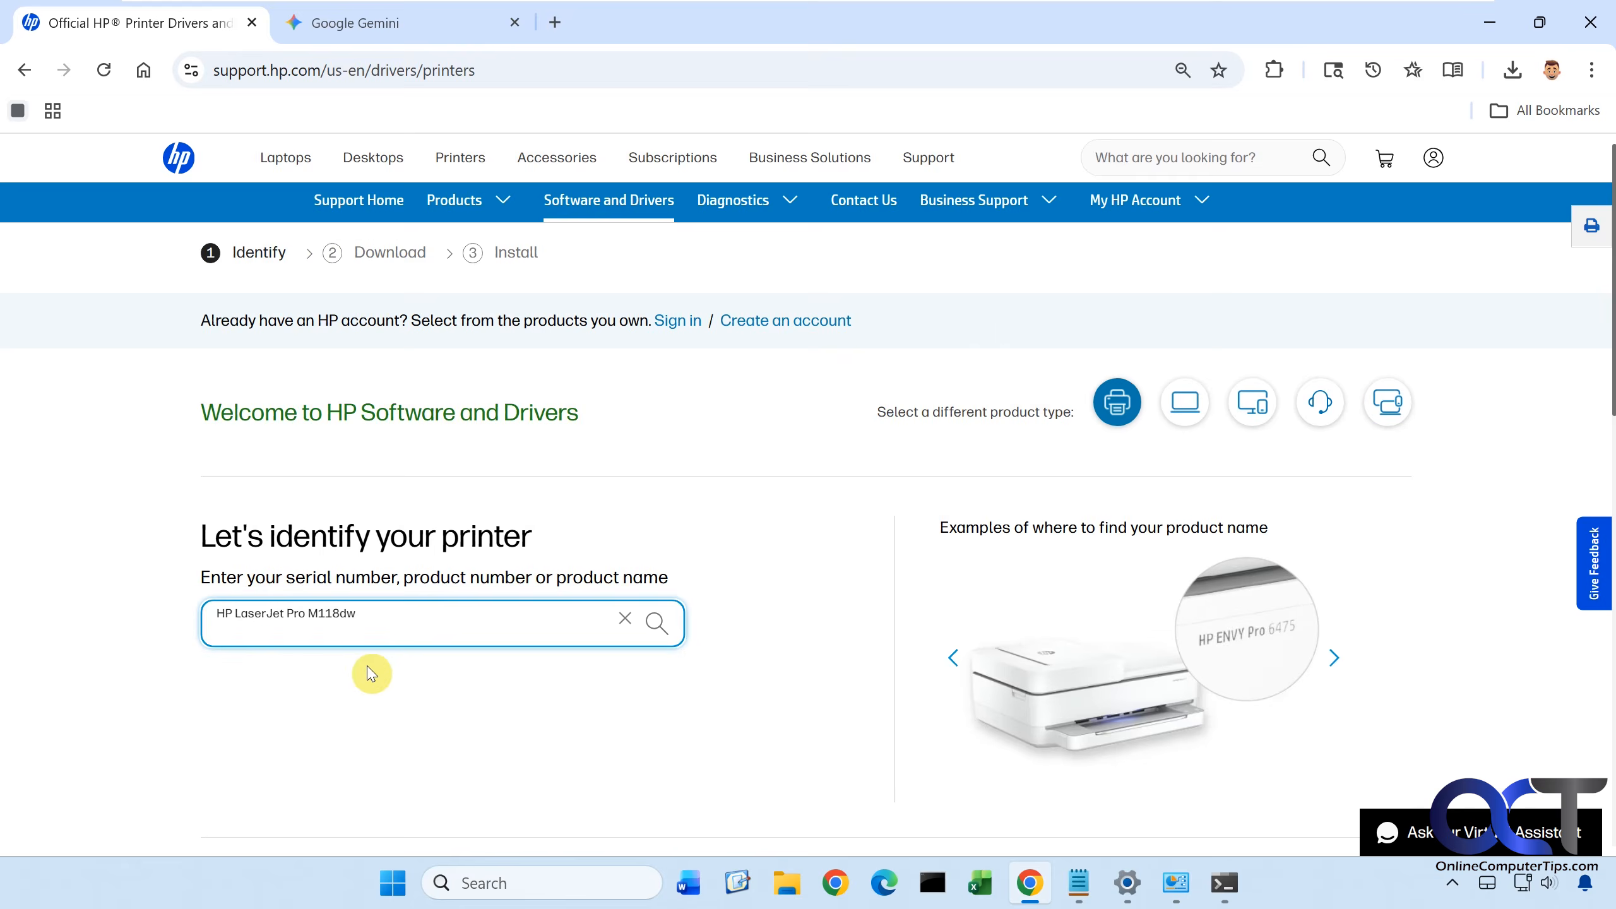
Expand Driver-Product Installation Software and Basic Drivers to review the full and basic software packages for the M118dw.
scroll(531, 595, down, 1)
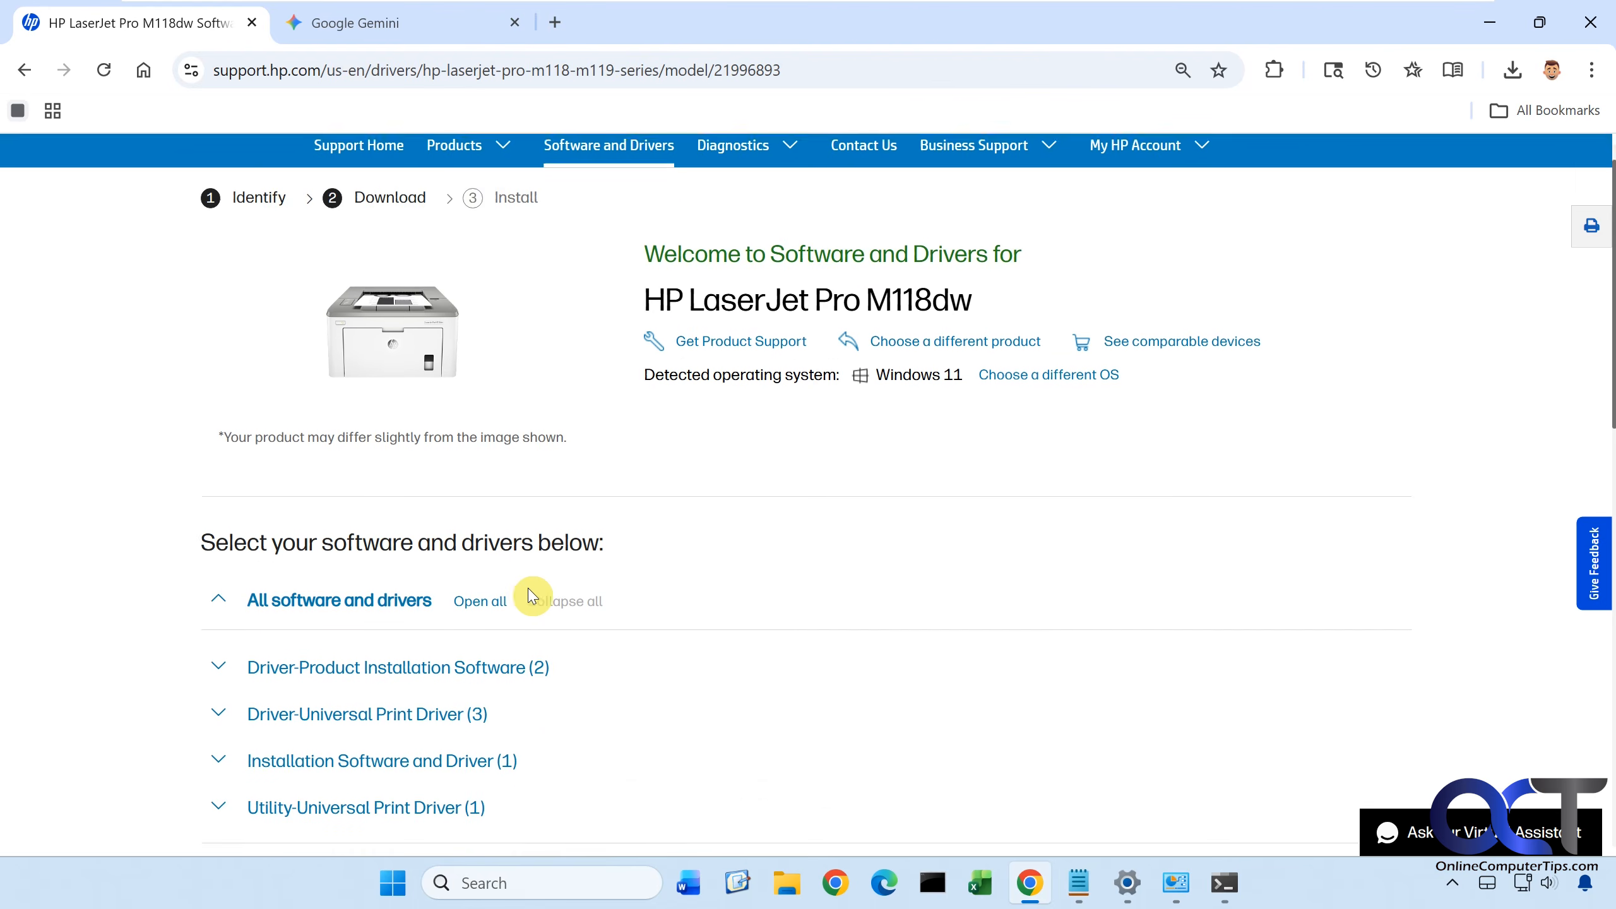
scroll(531, 596, down, 2)
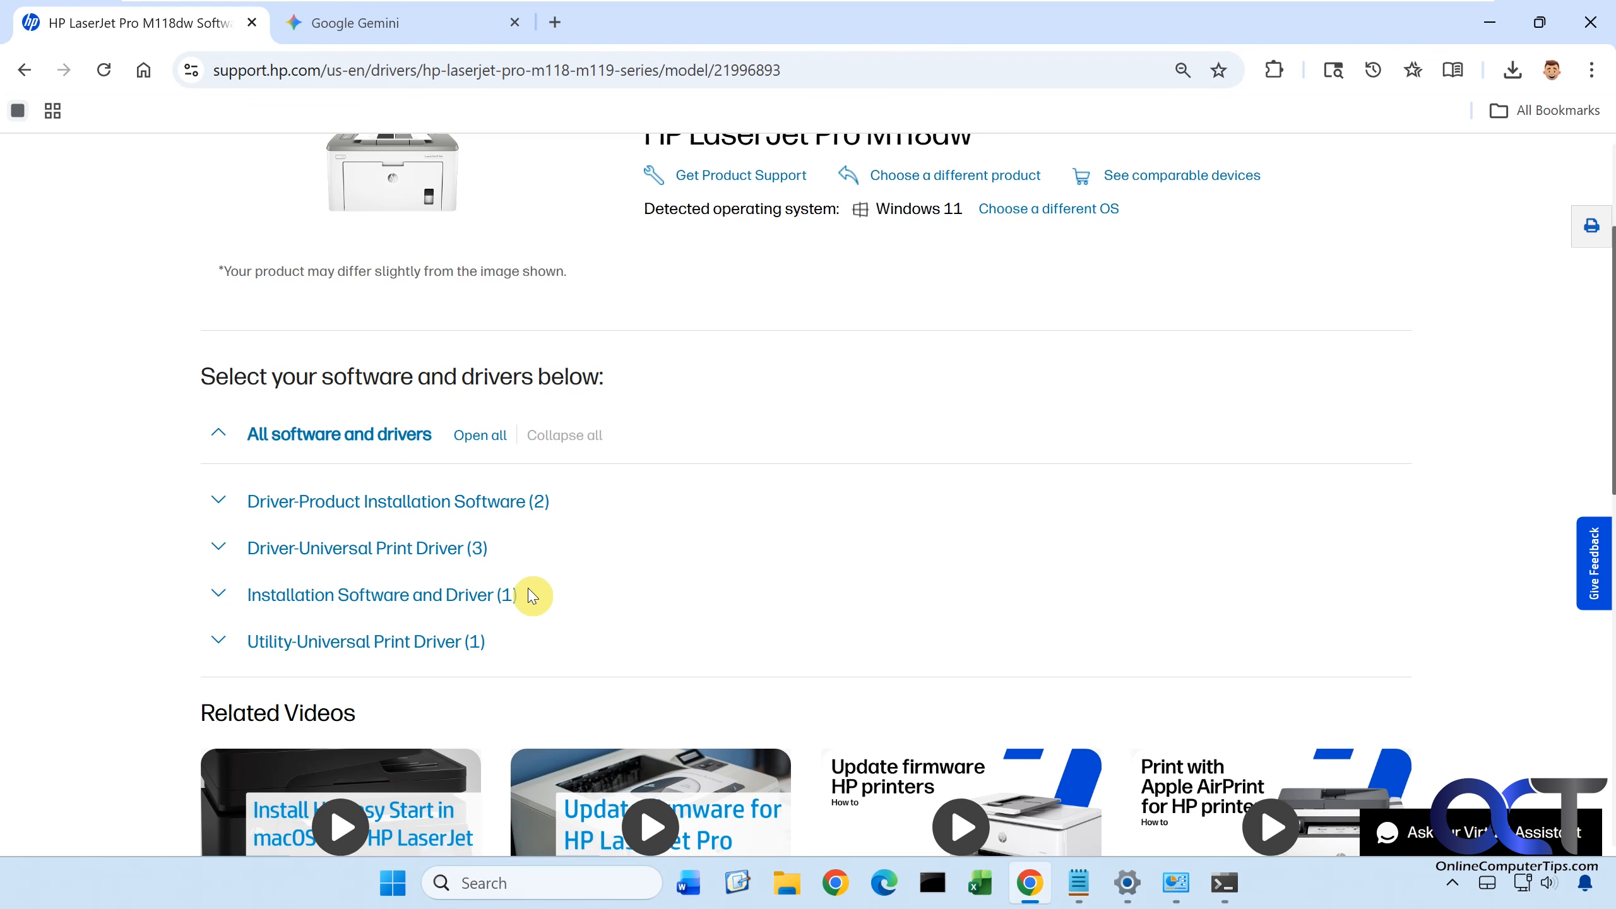
click(222, 507)
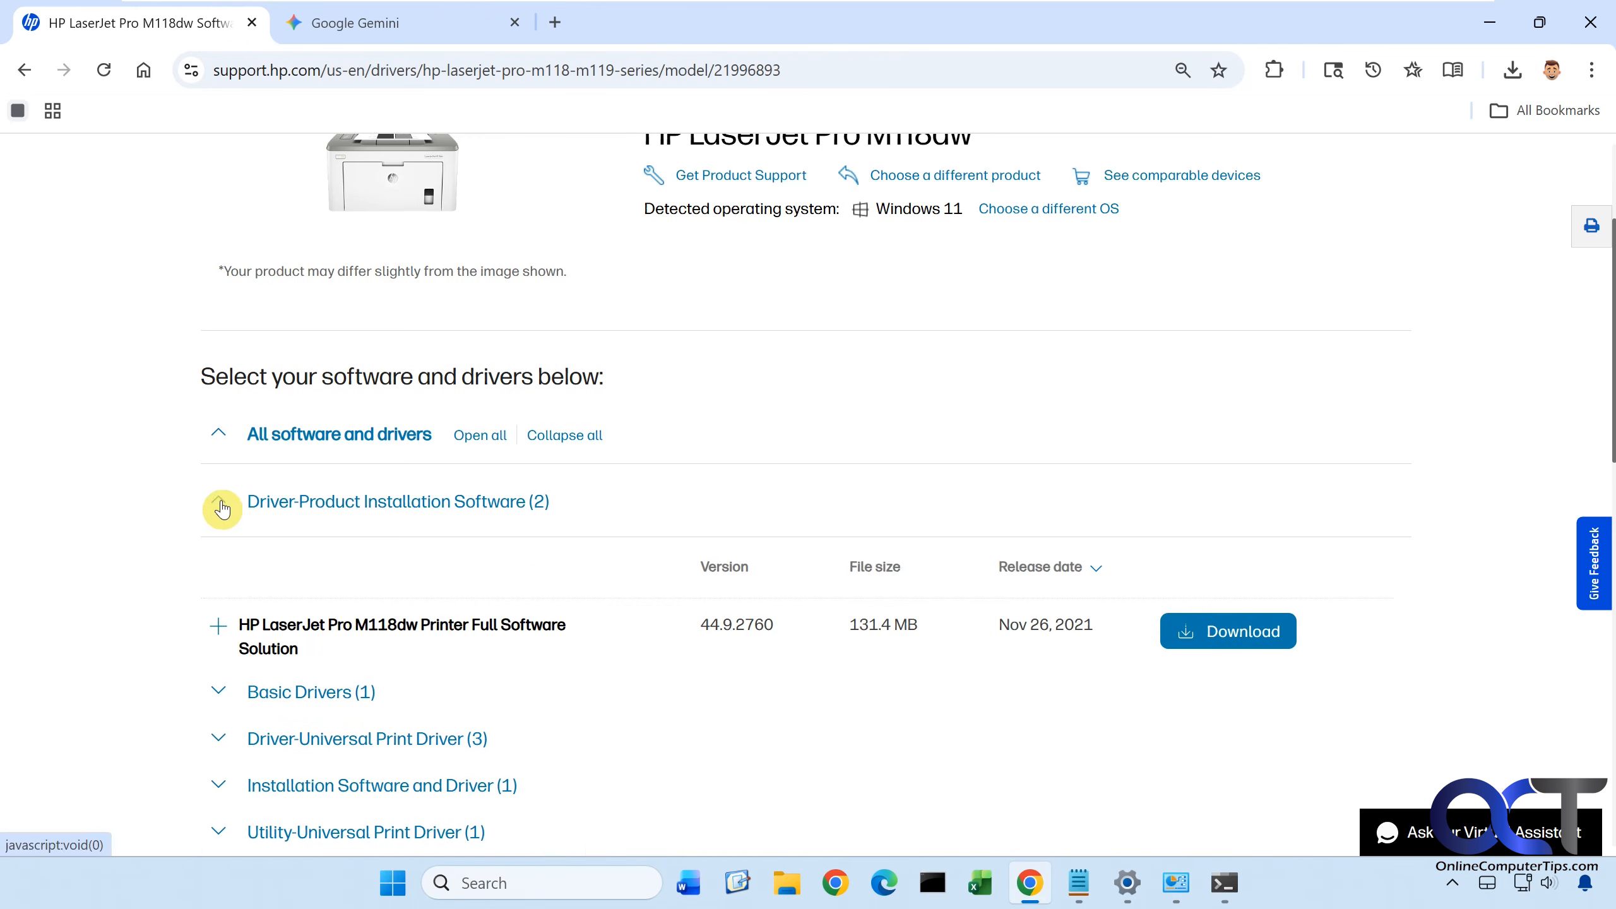
scroll(368, 516, down, 2)
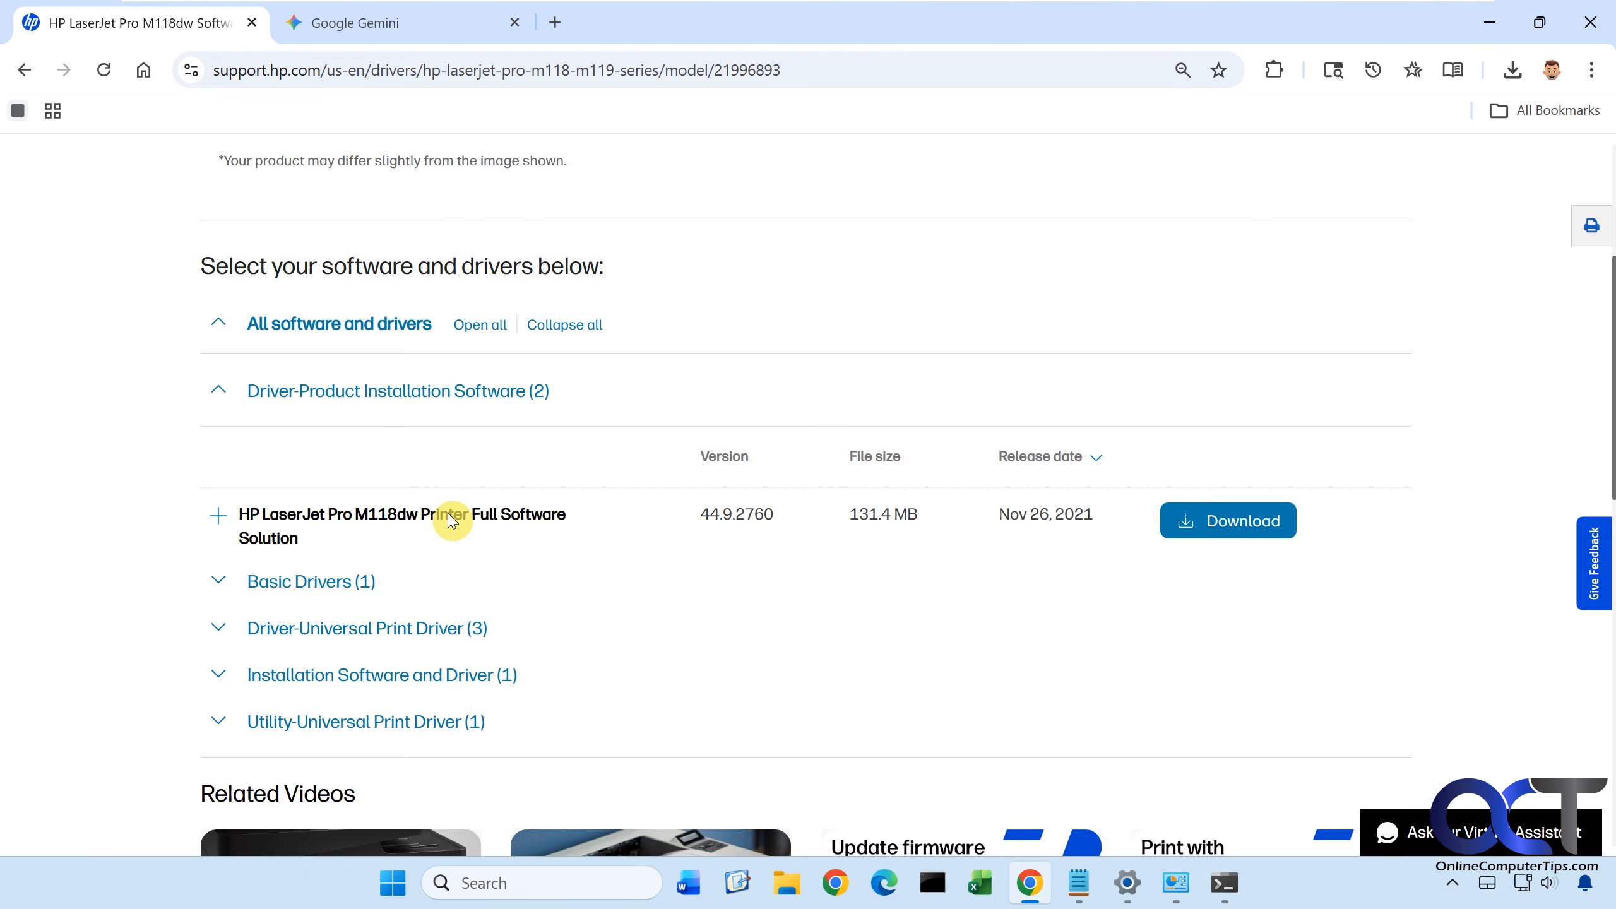
click(223, 580)
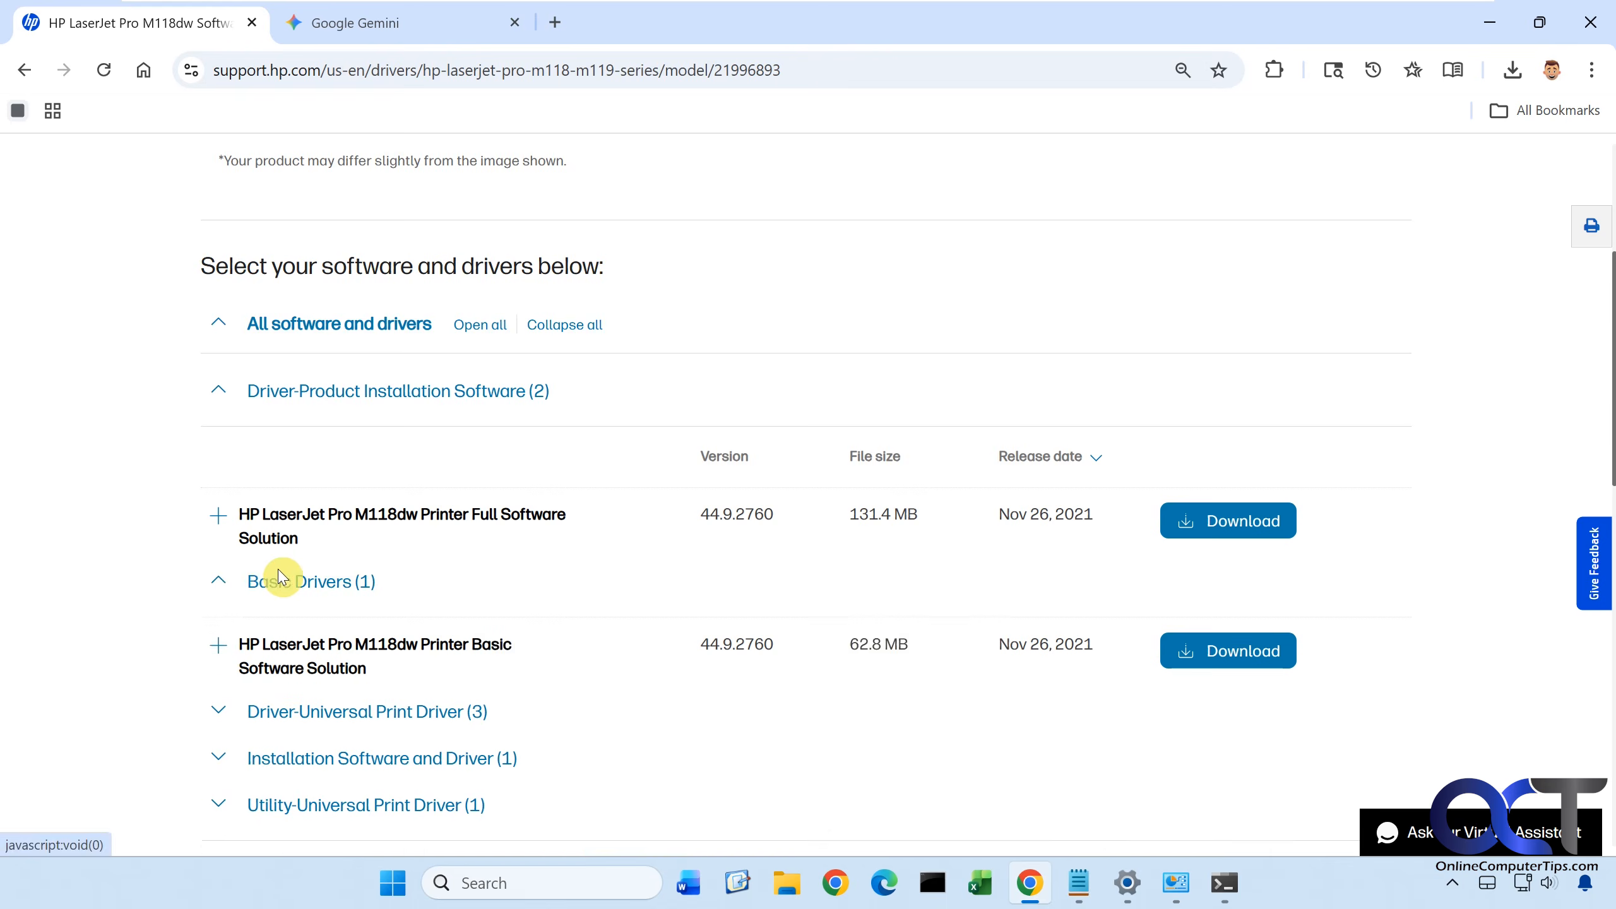
scroll(389, 567, down, 3)
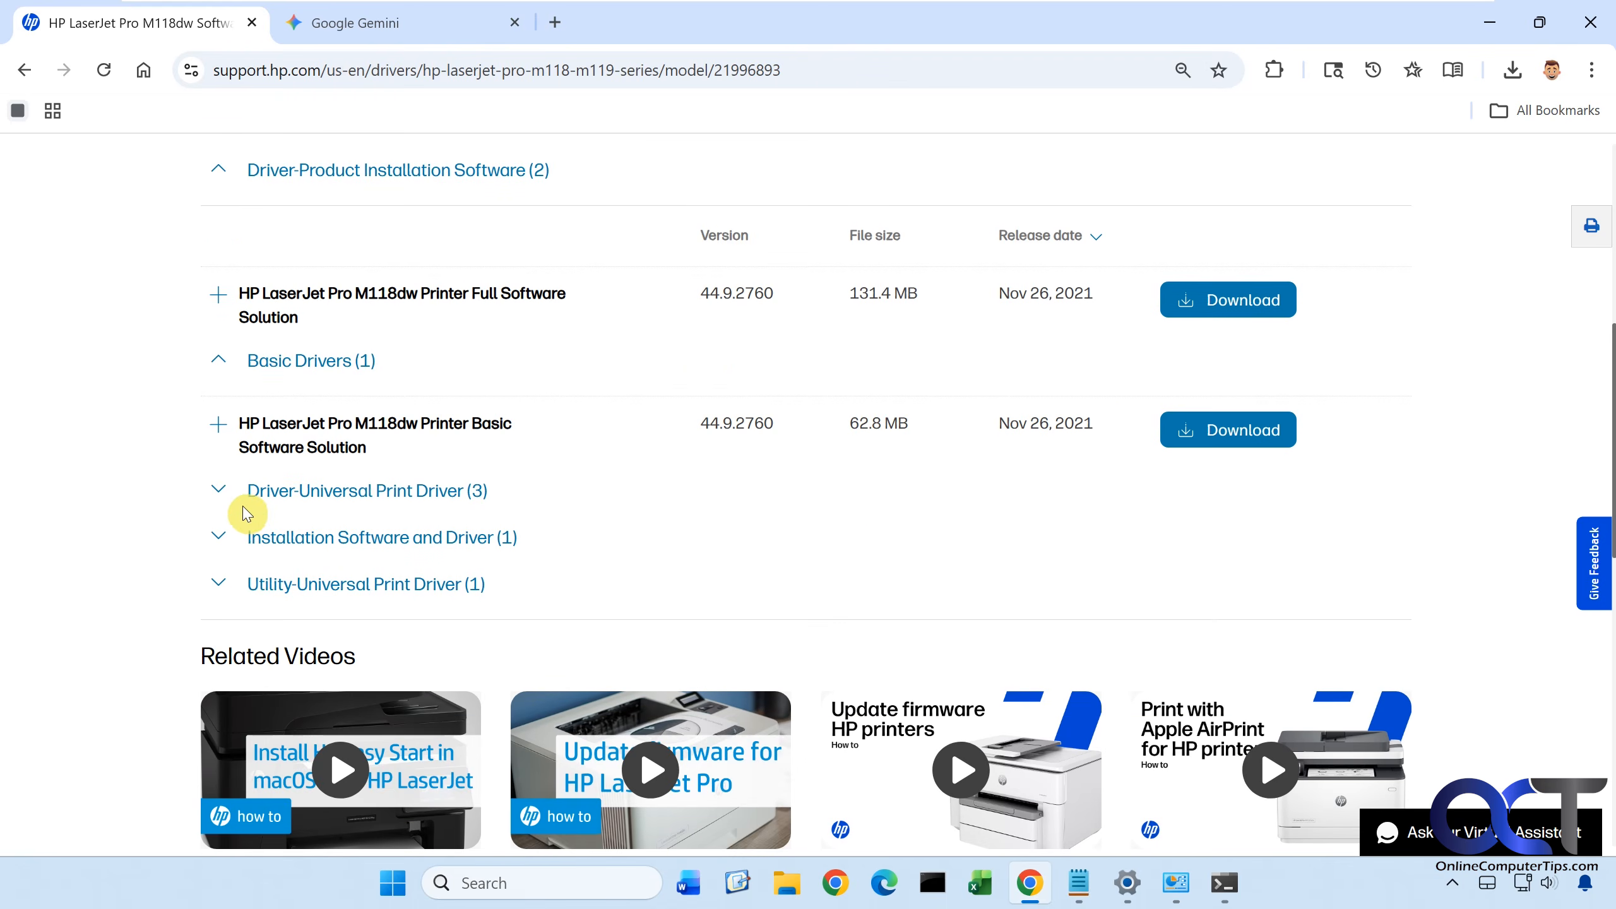
Find the HP Universal Print Driver for Windows PCL6 (64-bit) and save it to the Desktop as upd-pcl6-x64-7.9.0.26347.zip.
click(226, 495)
scroll(315, 532, down, 2)
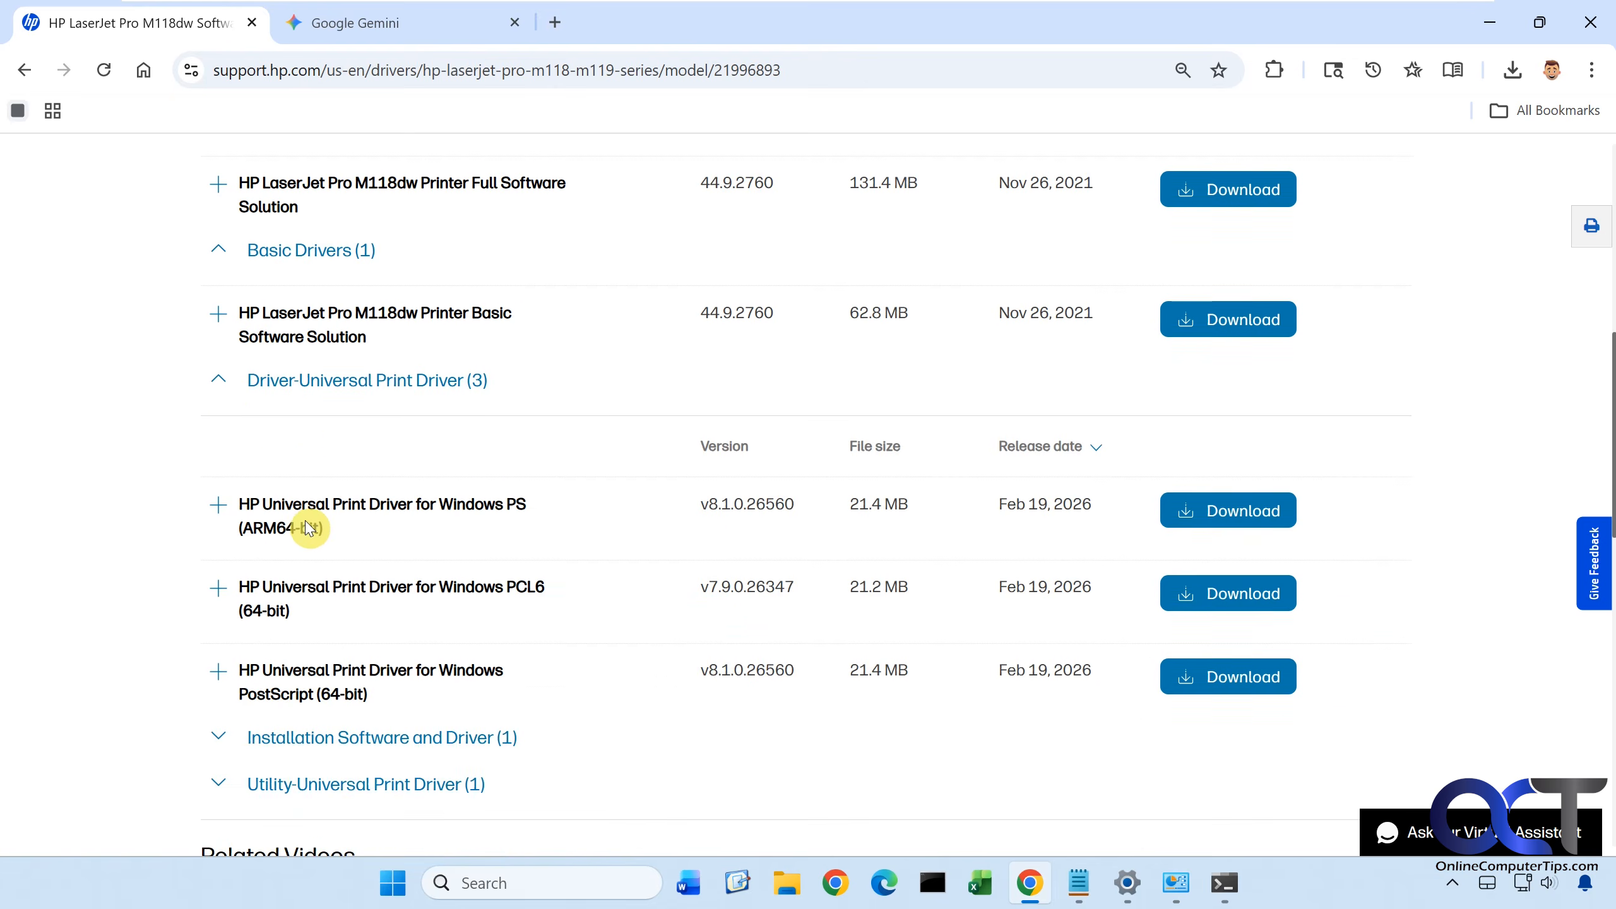
click(223, 738)
scroll(249, 726, down, 3)
scroll(207, 718, up, 2)
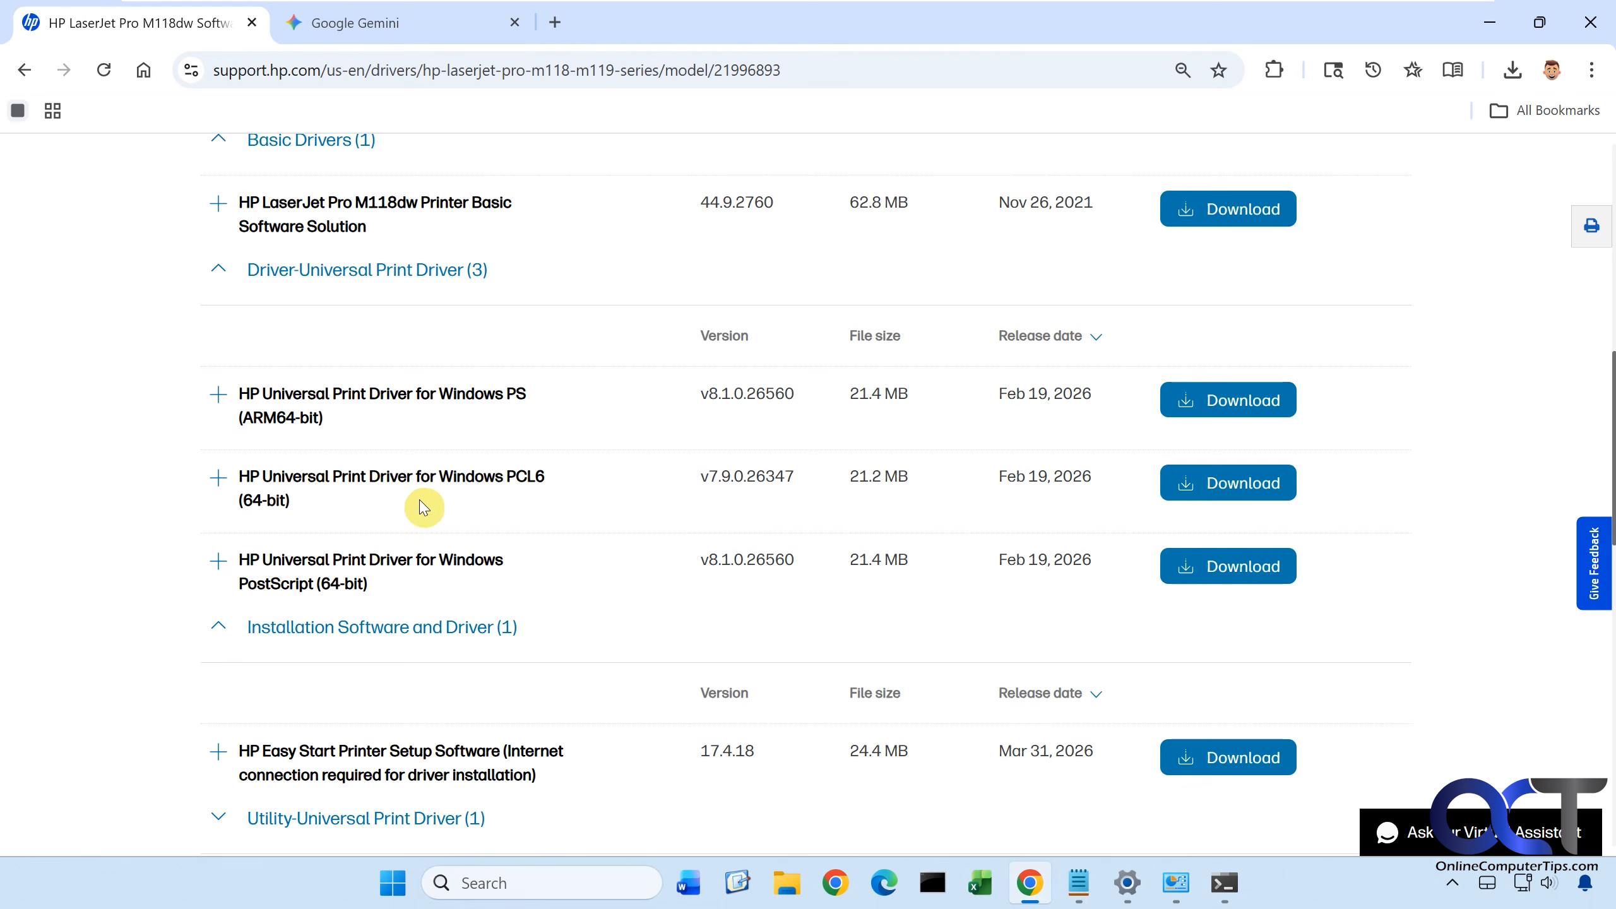
click(1205, 482)
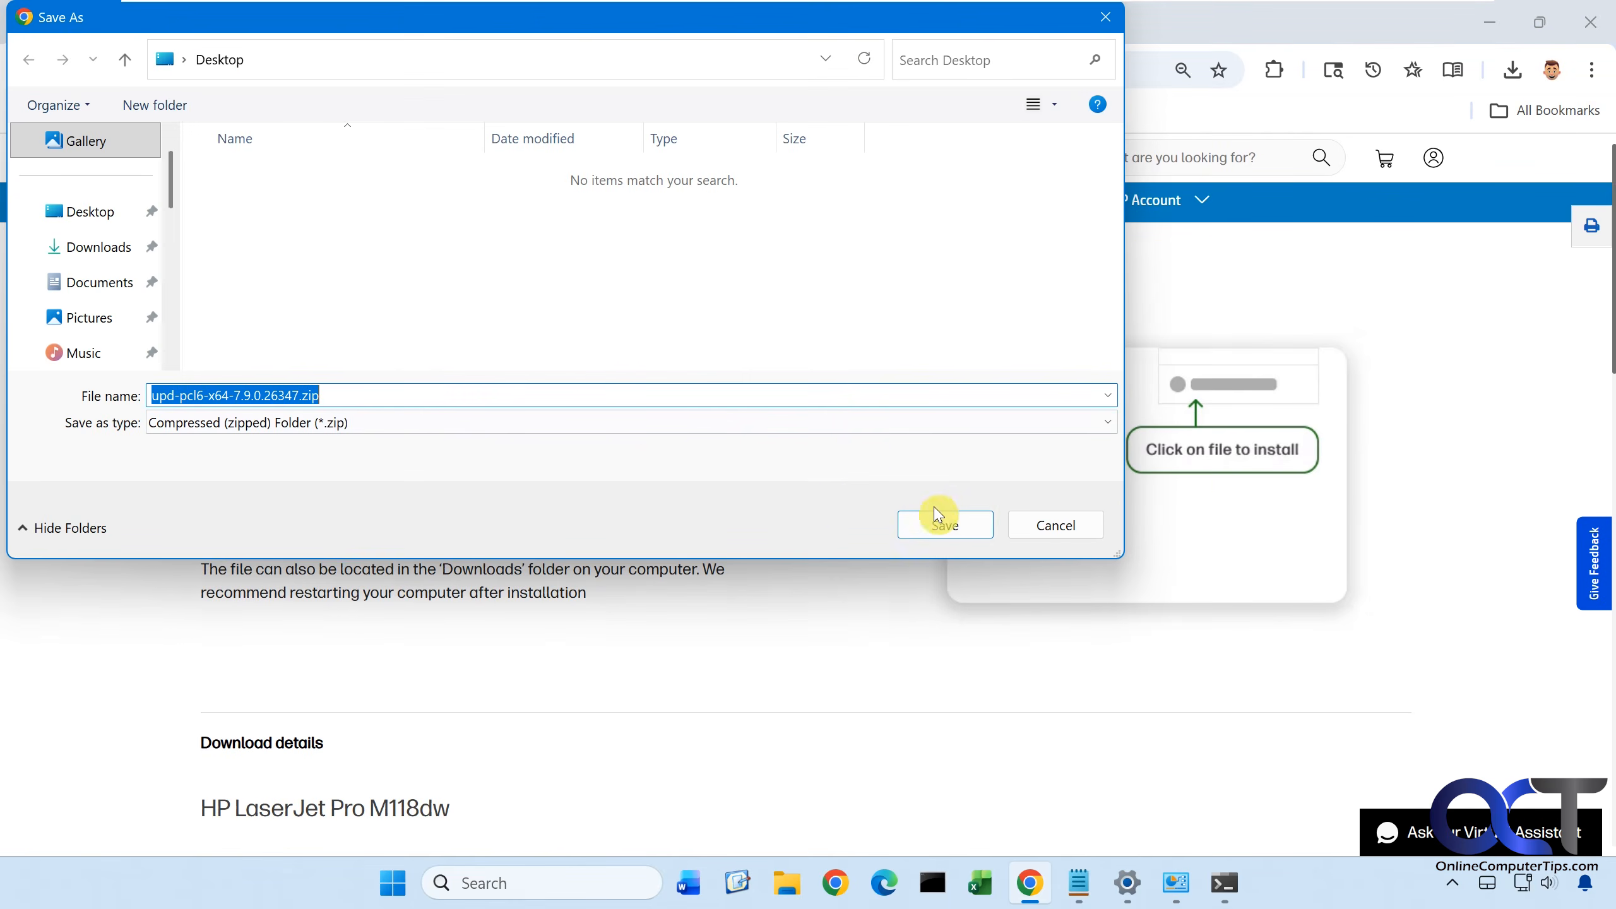
click(946, 527)
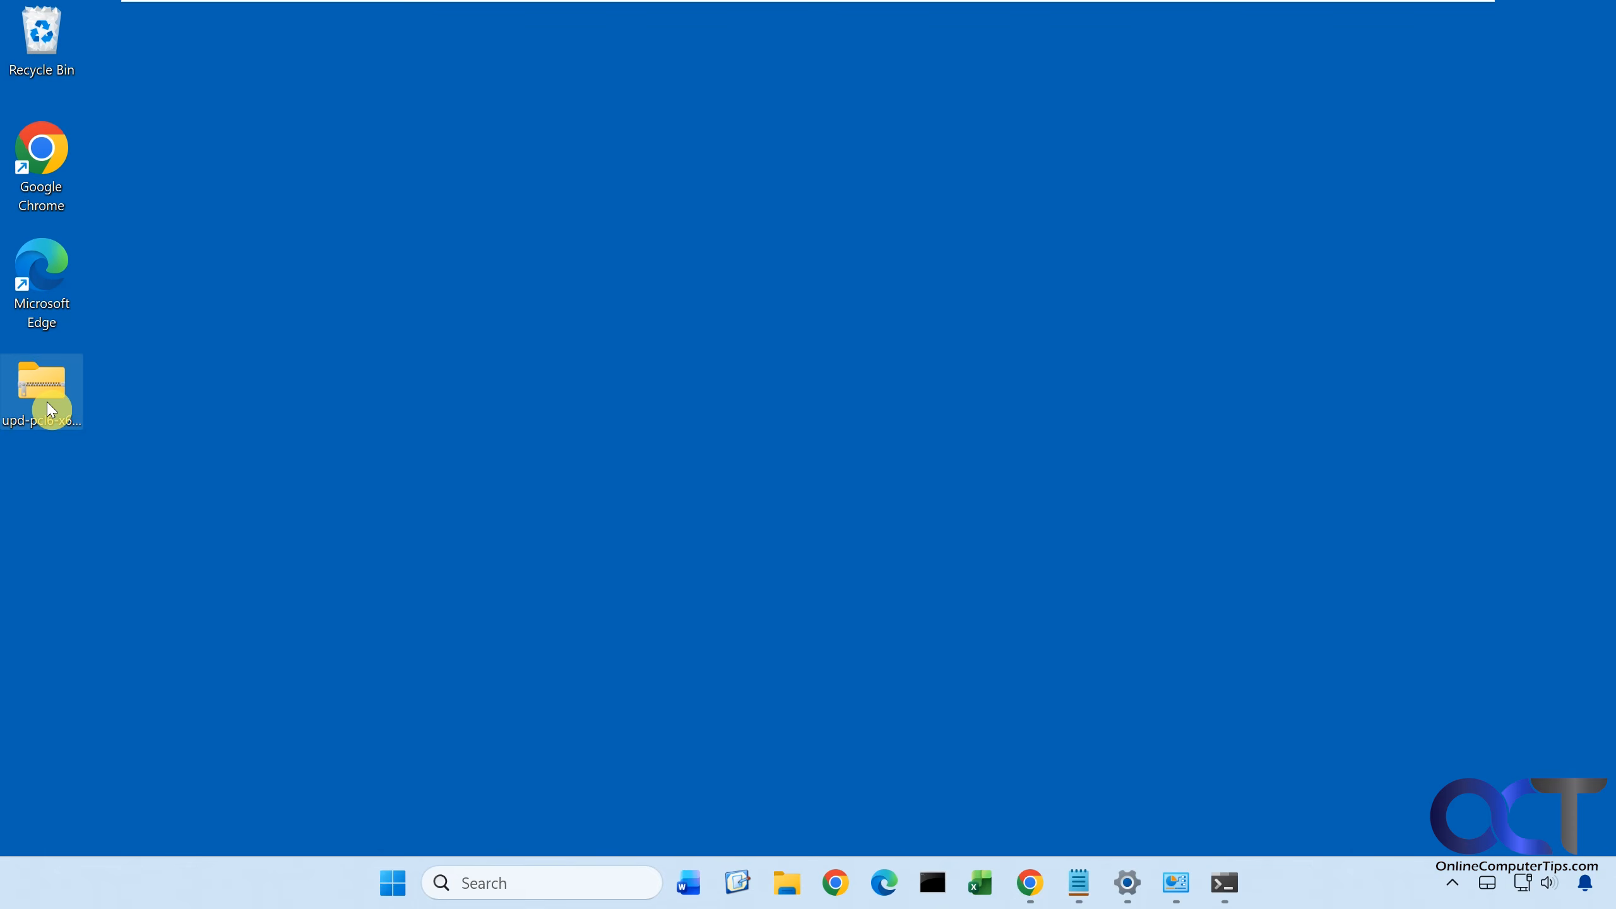
Extract the downloaded upd-pcl6-x64-7.9.0.26347.zip into a folder of the same name on the Desktop.
right_click(46, 401)
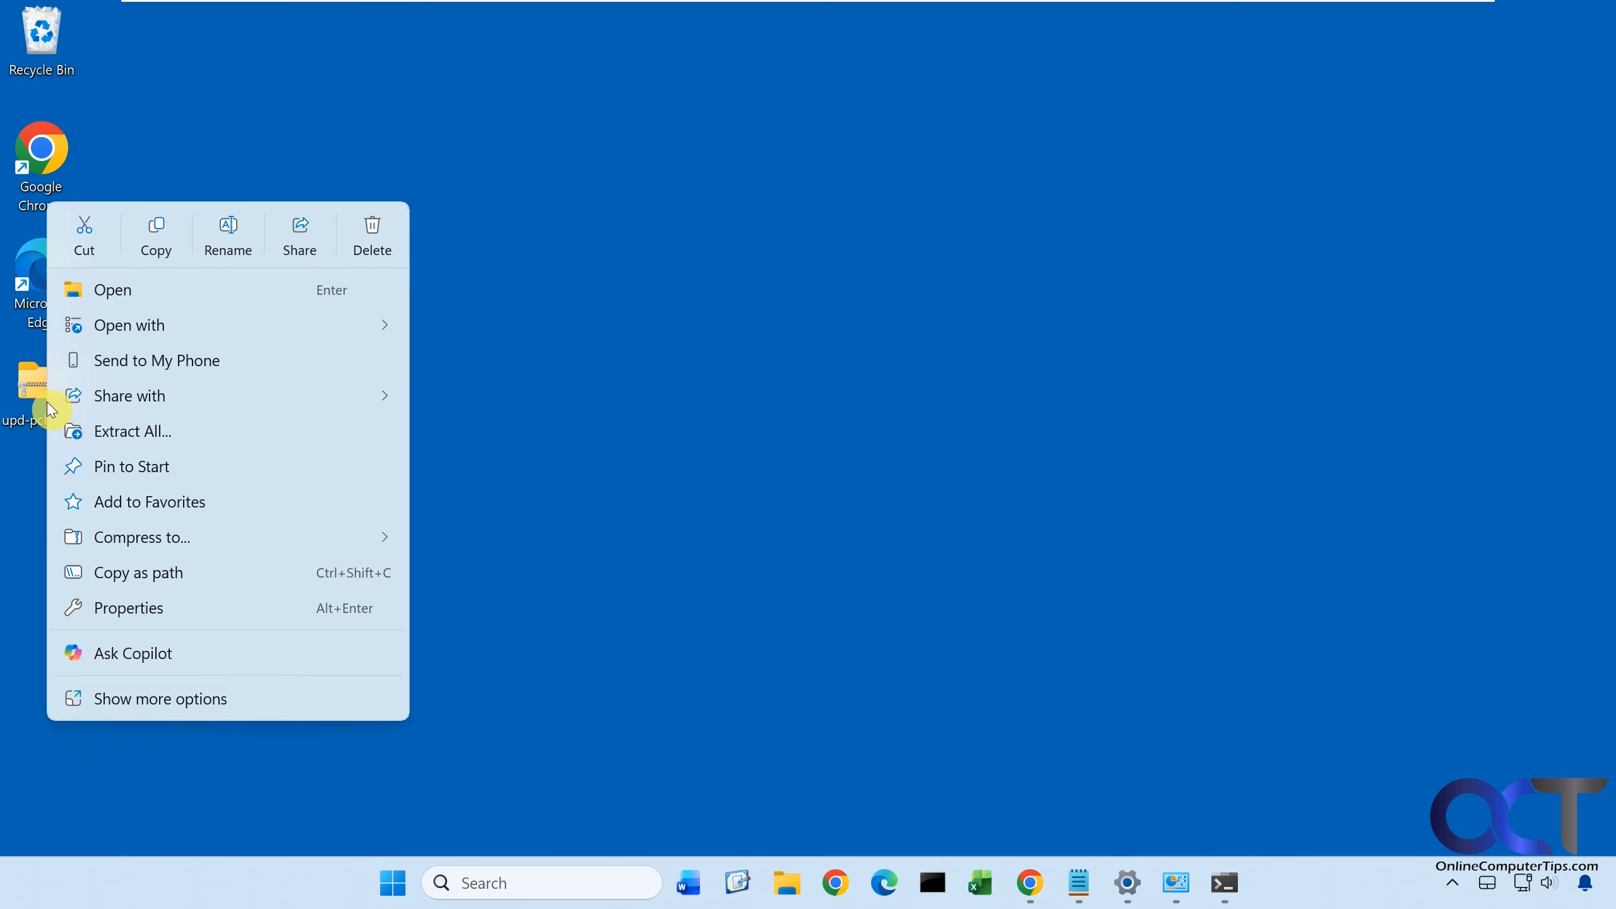
click(114, 434)
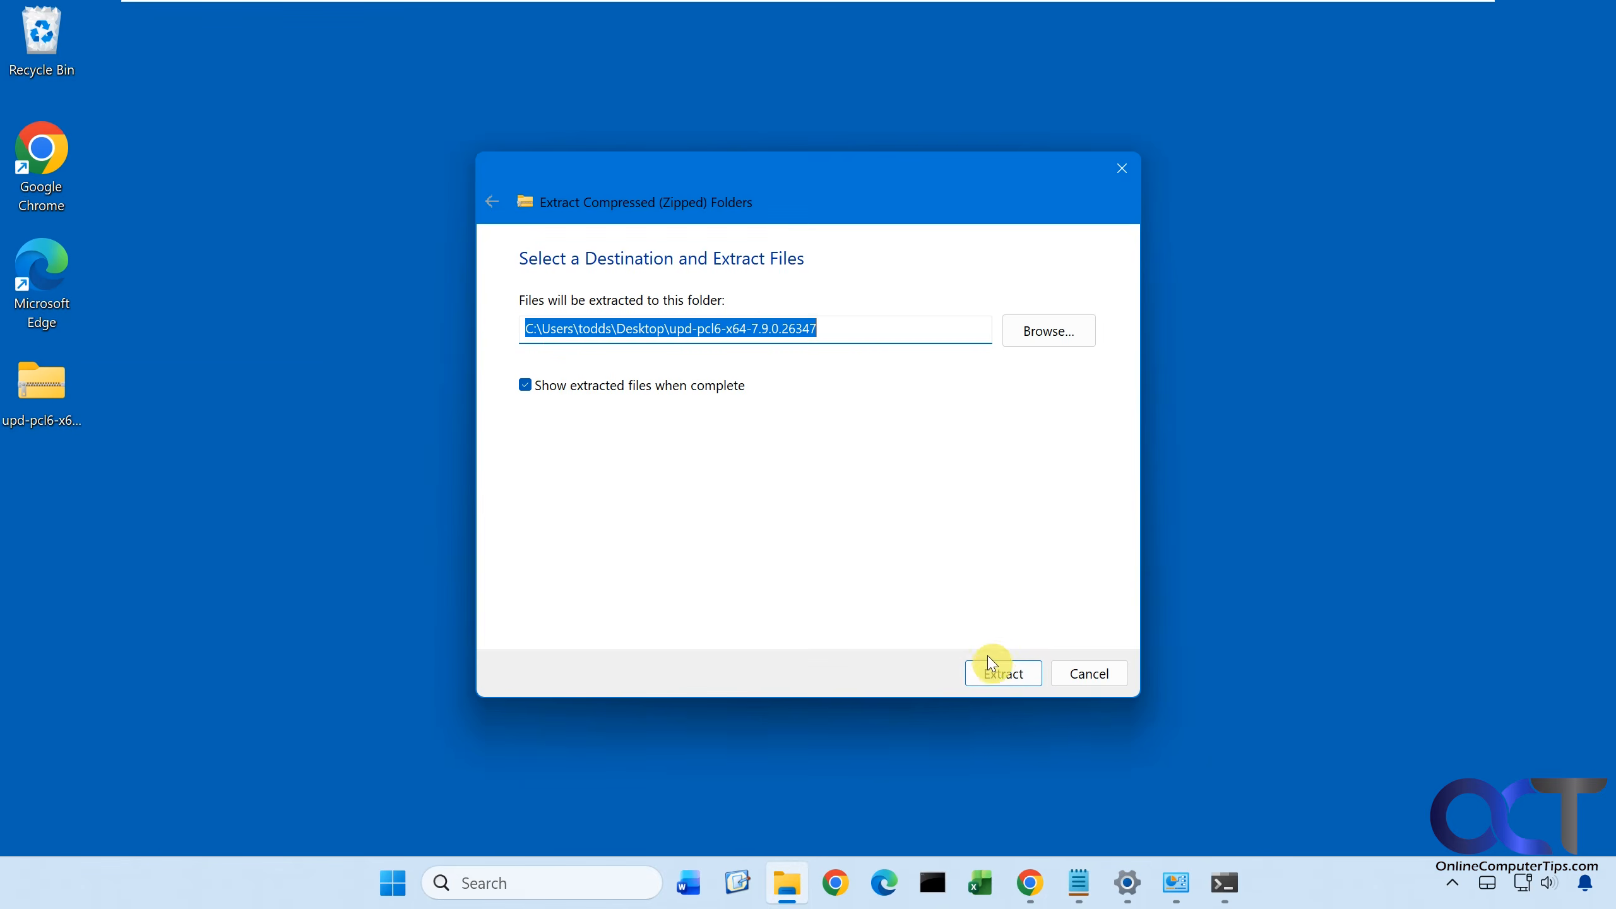
click(994, 672)
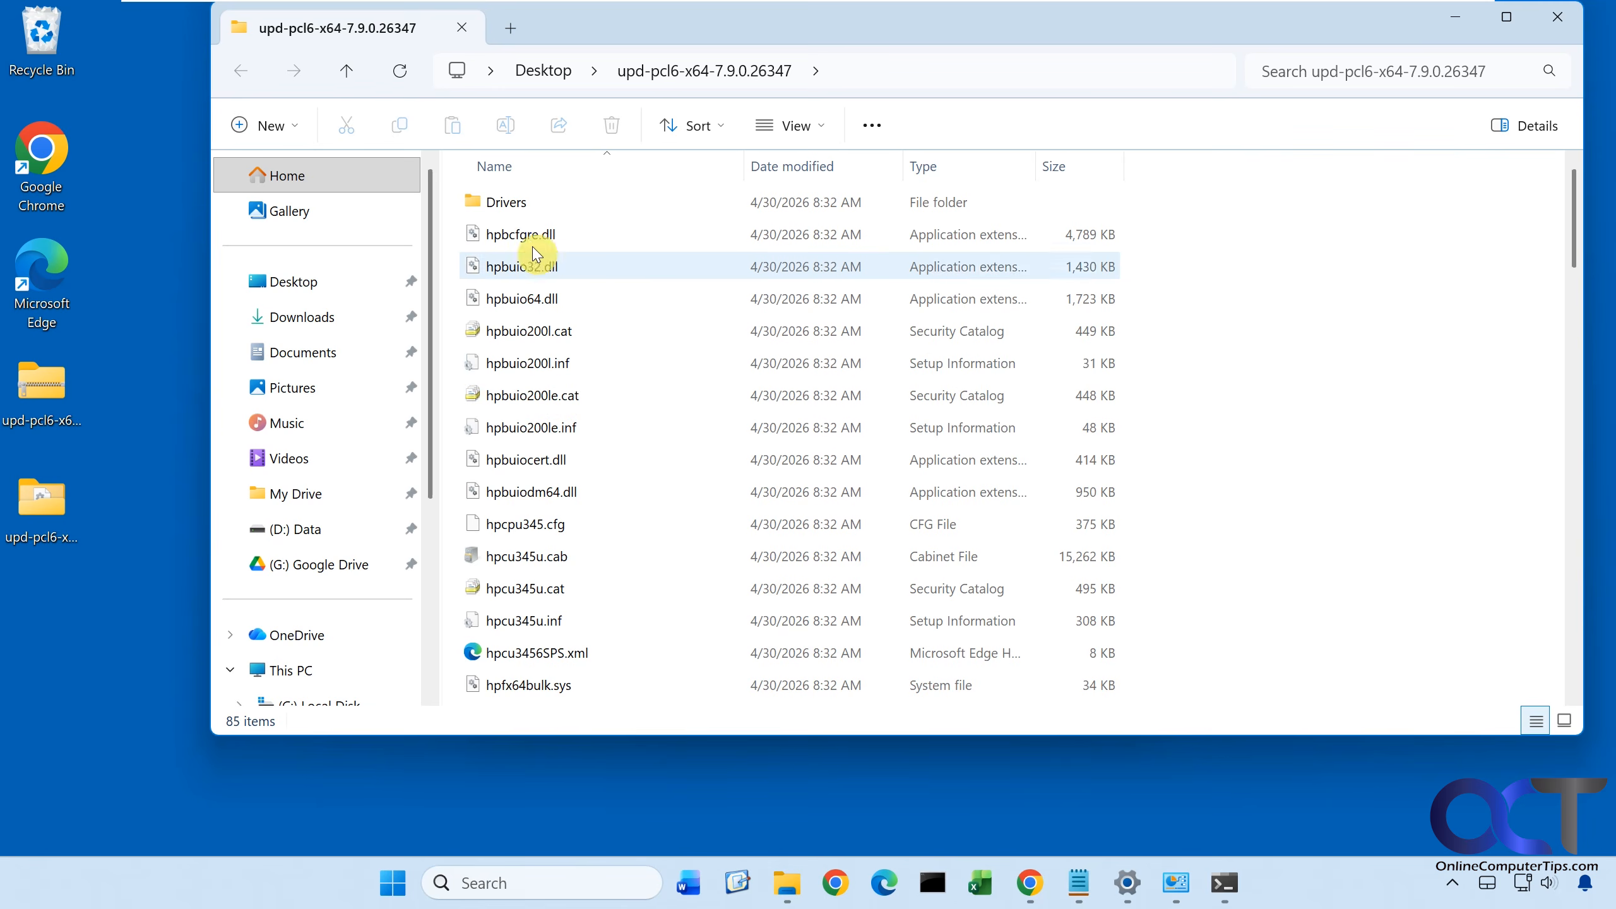
Examine the extracted driver package, including the Drivers, Dot4 and AMD64 subfolders, and close the folder window.
double_click(508, 203)
double_click(508, 204)
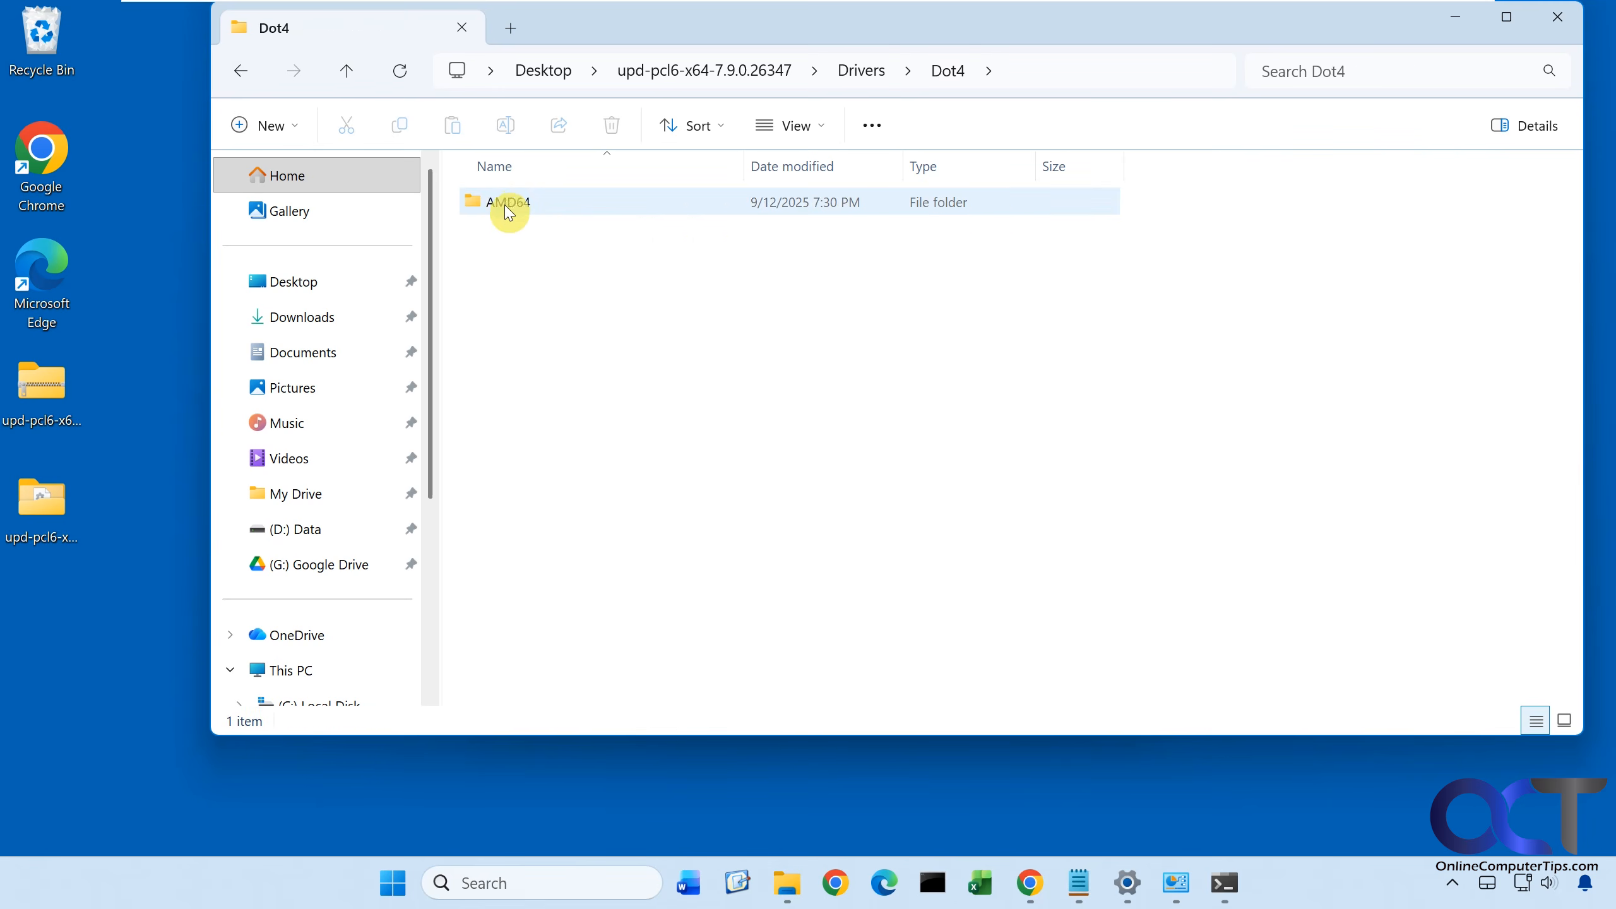
double_click(507, 202)
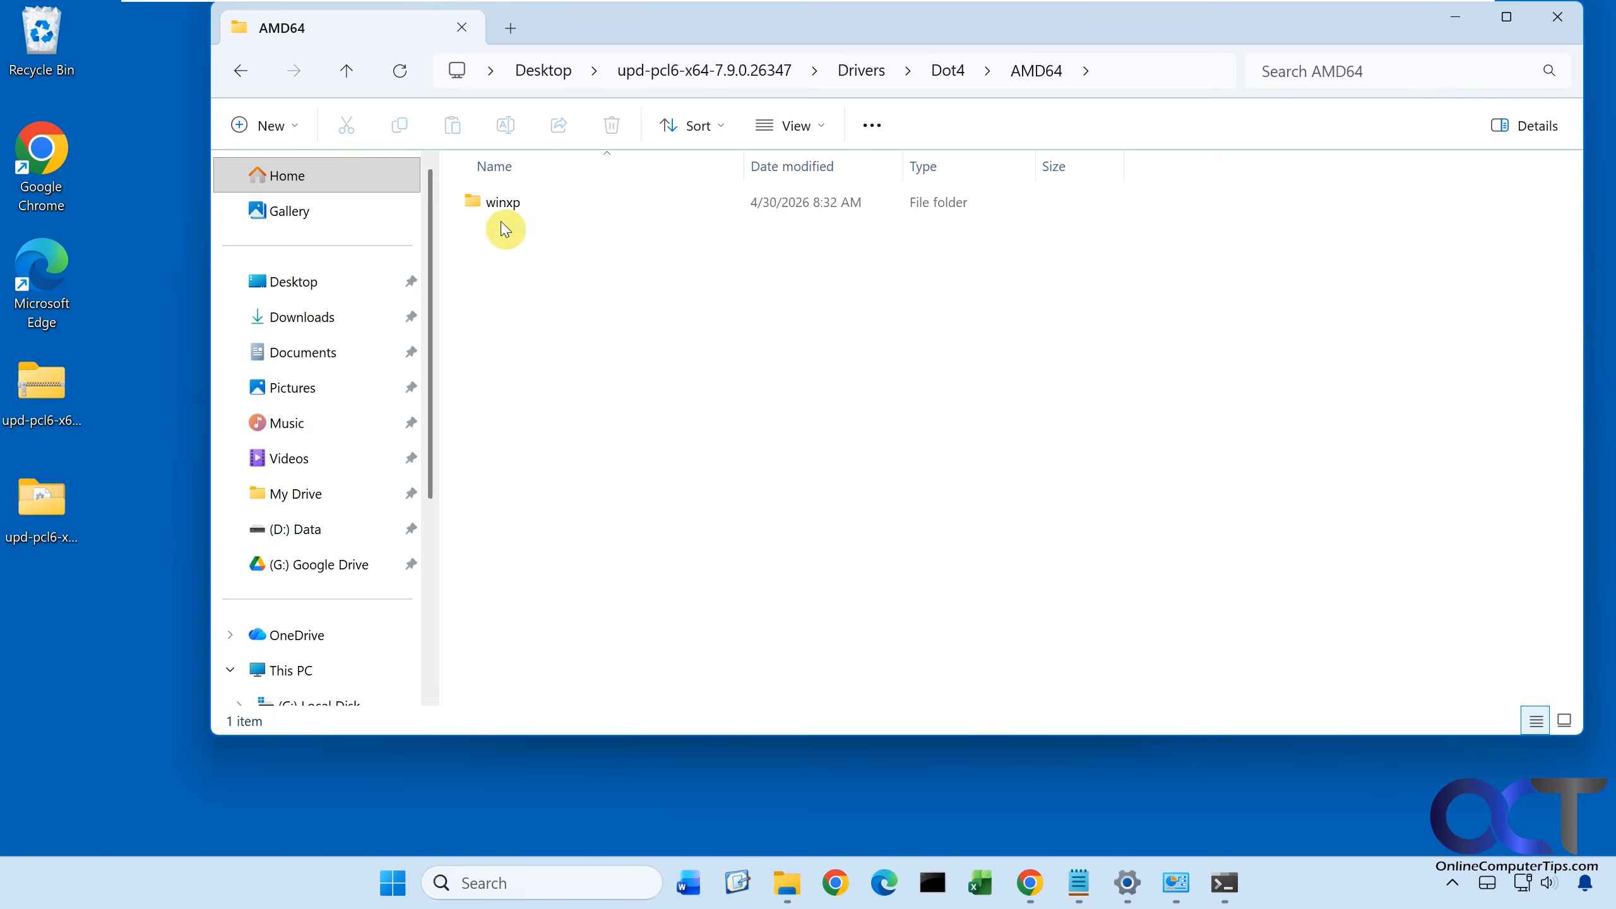
click(245, 75)
click(246, 75)
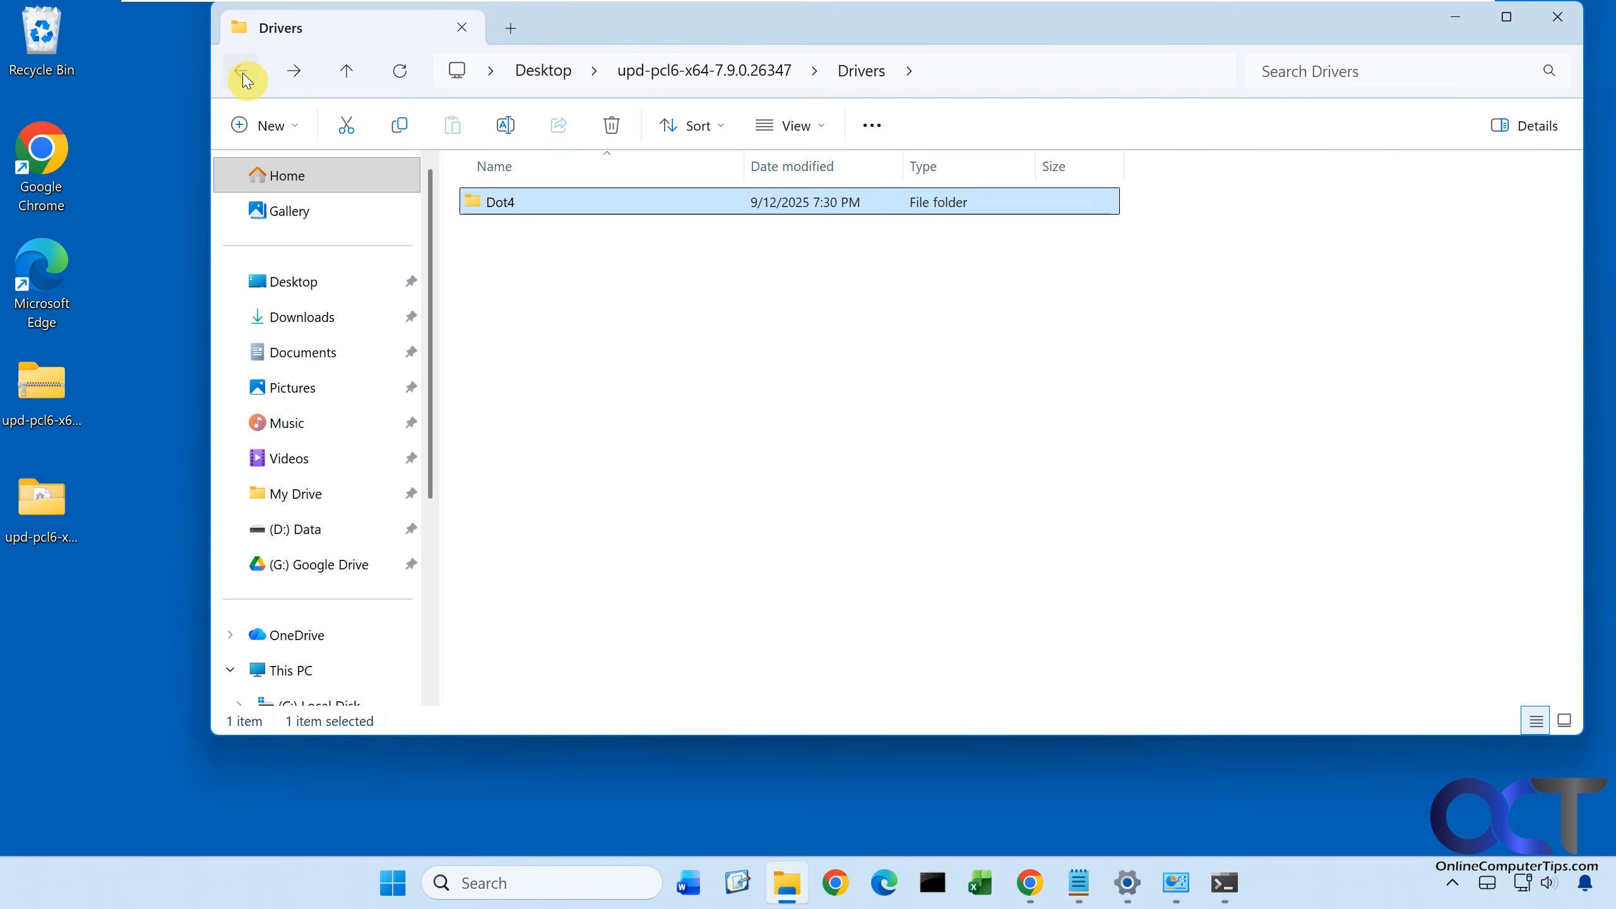
click(246, 75)
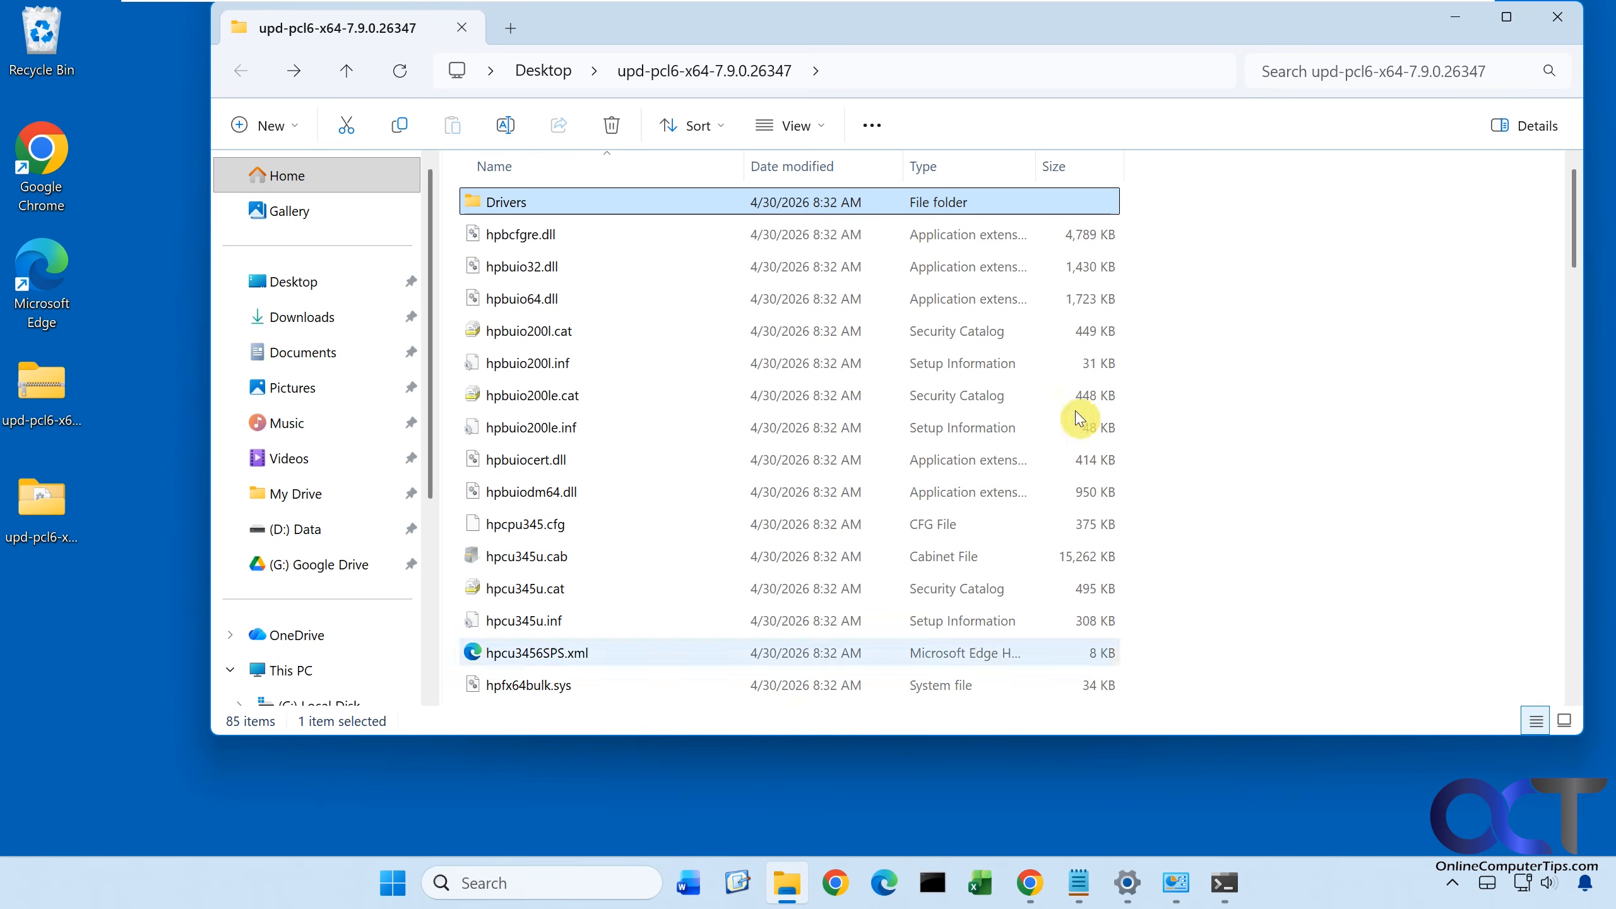
click(1552, 21)
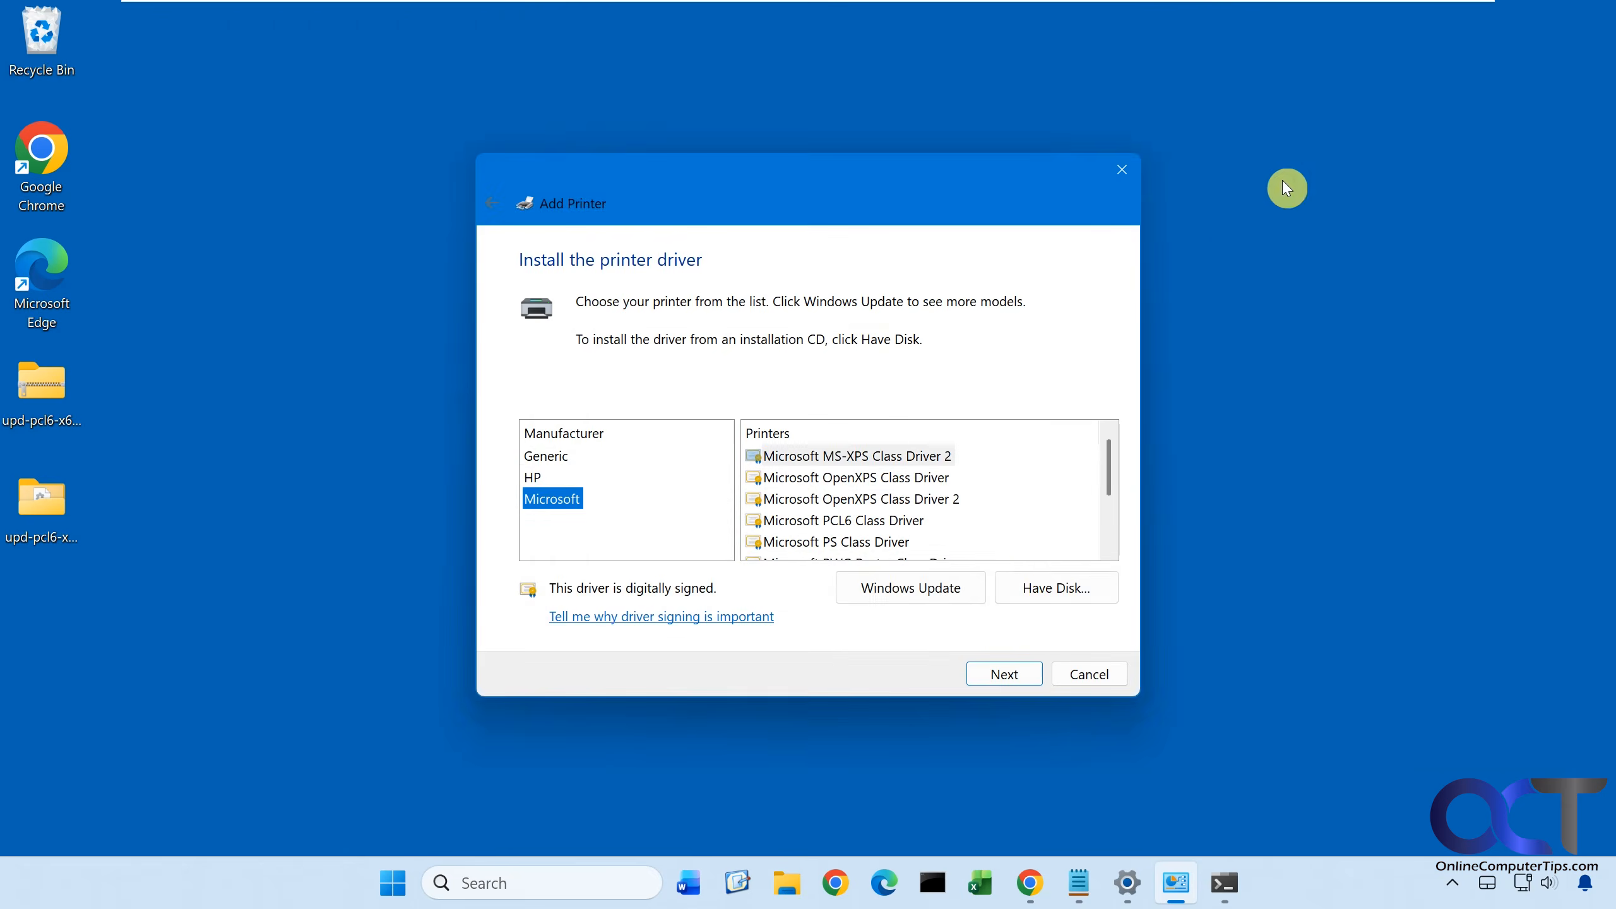
Choose to install the printer driver from disk and select hpcu345u.inf in the extracted upd-pcl6-x64-7.9.0.26347 folder.
click(1054, 587)
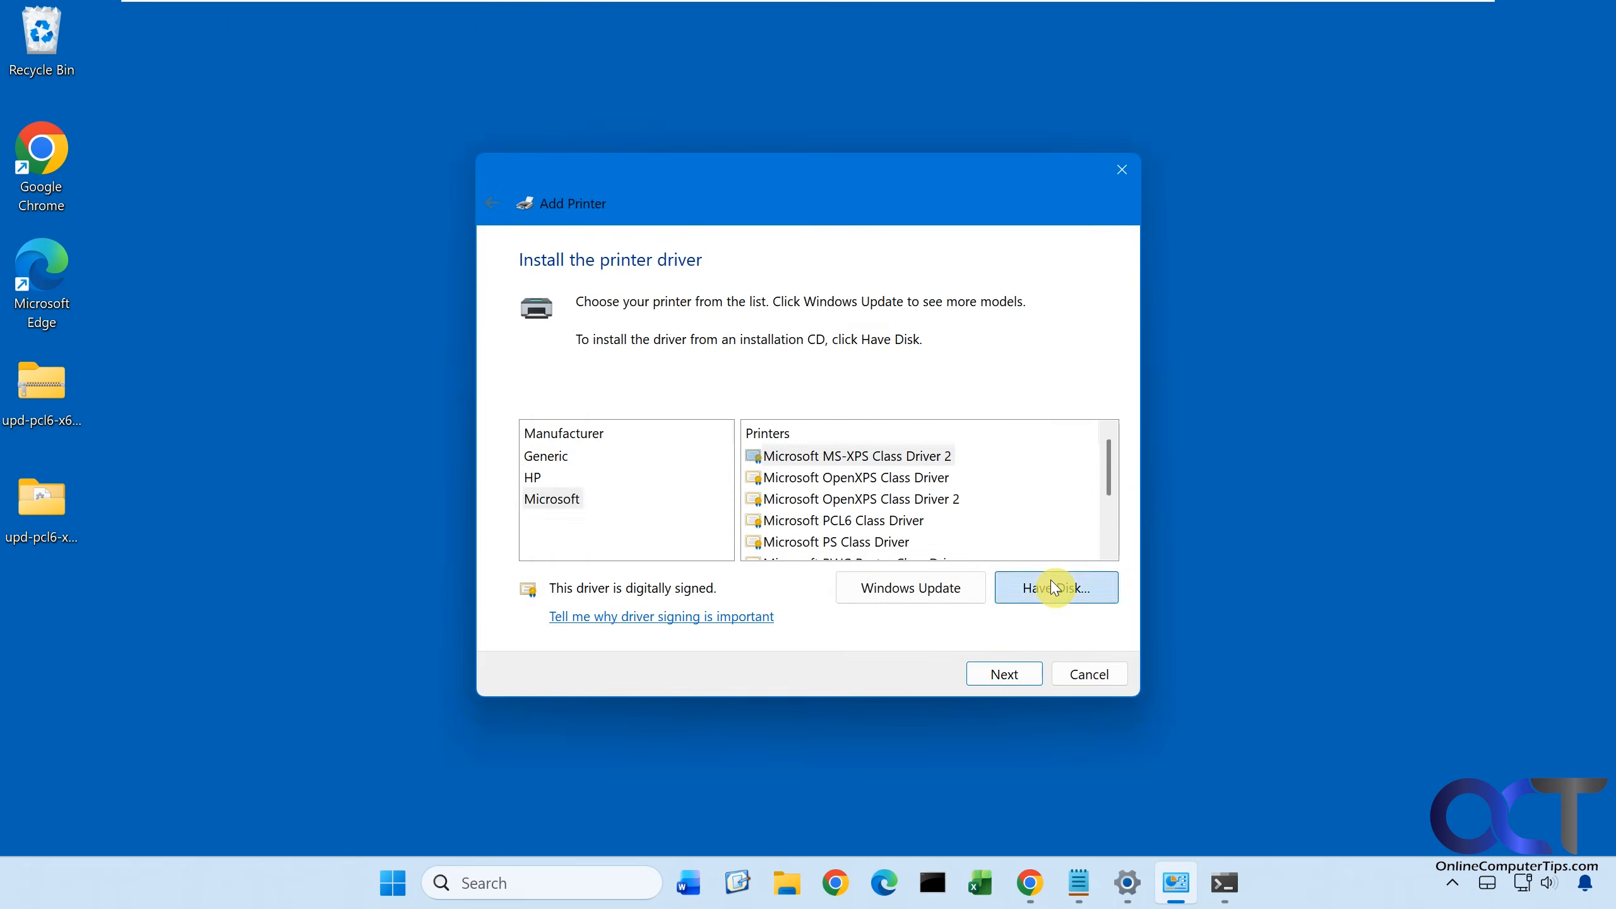
click(1003, 546)
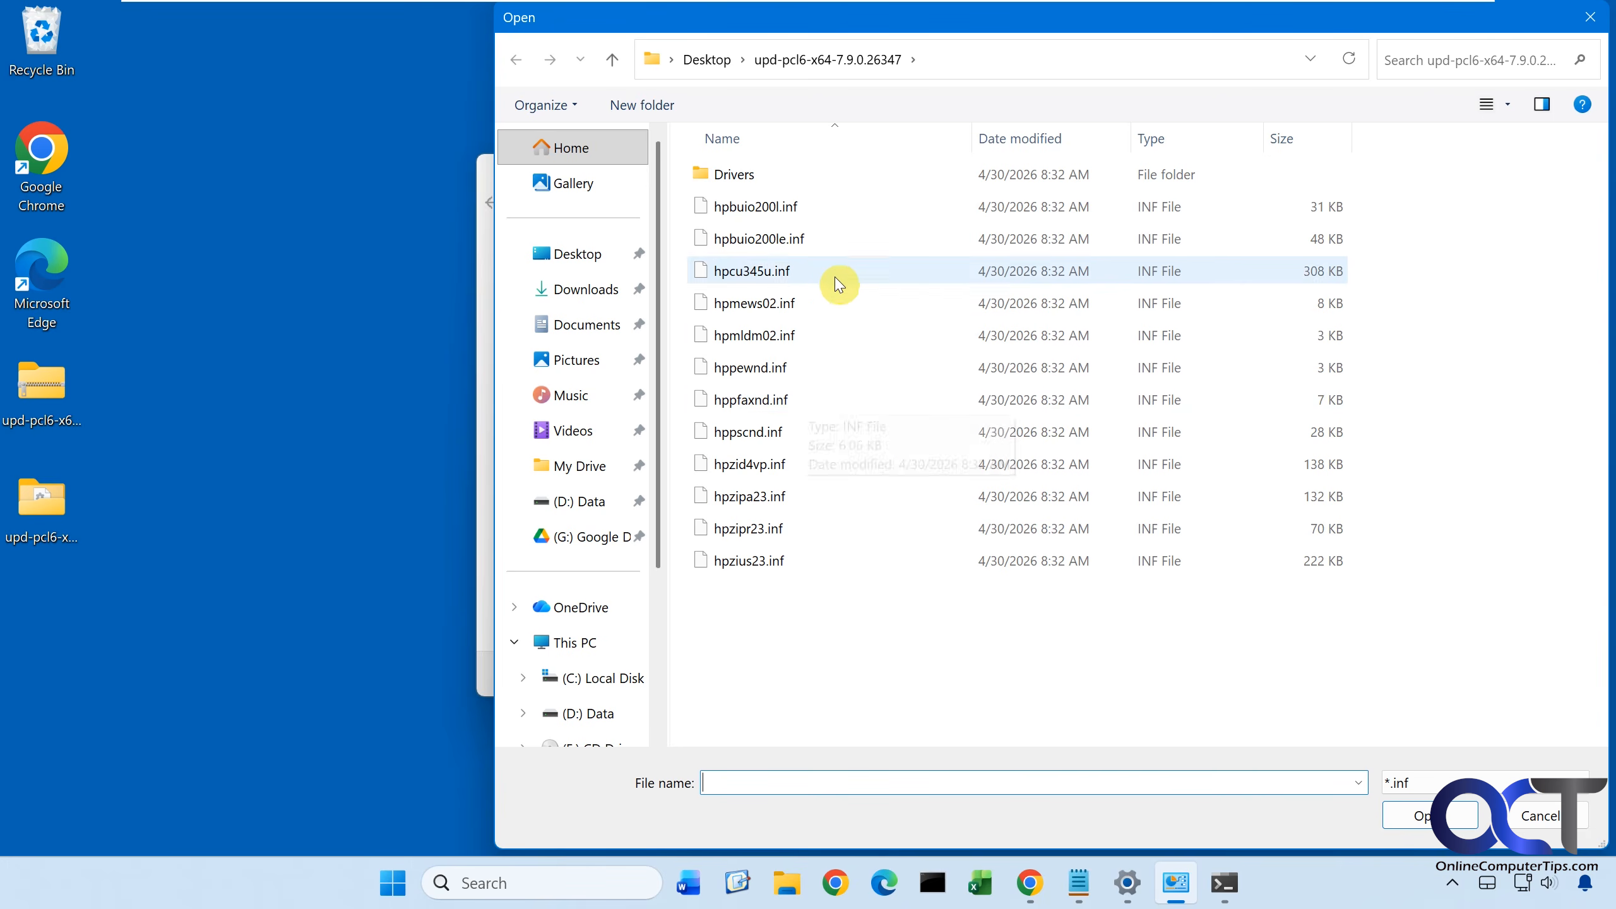
click(788, 276)
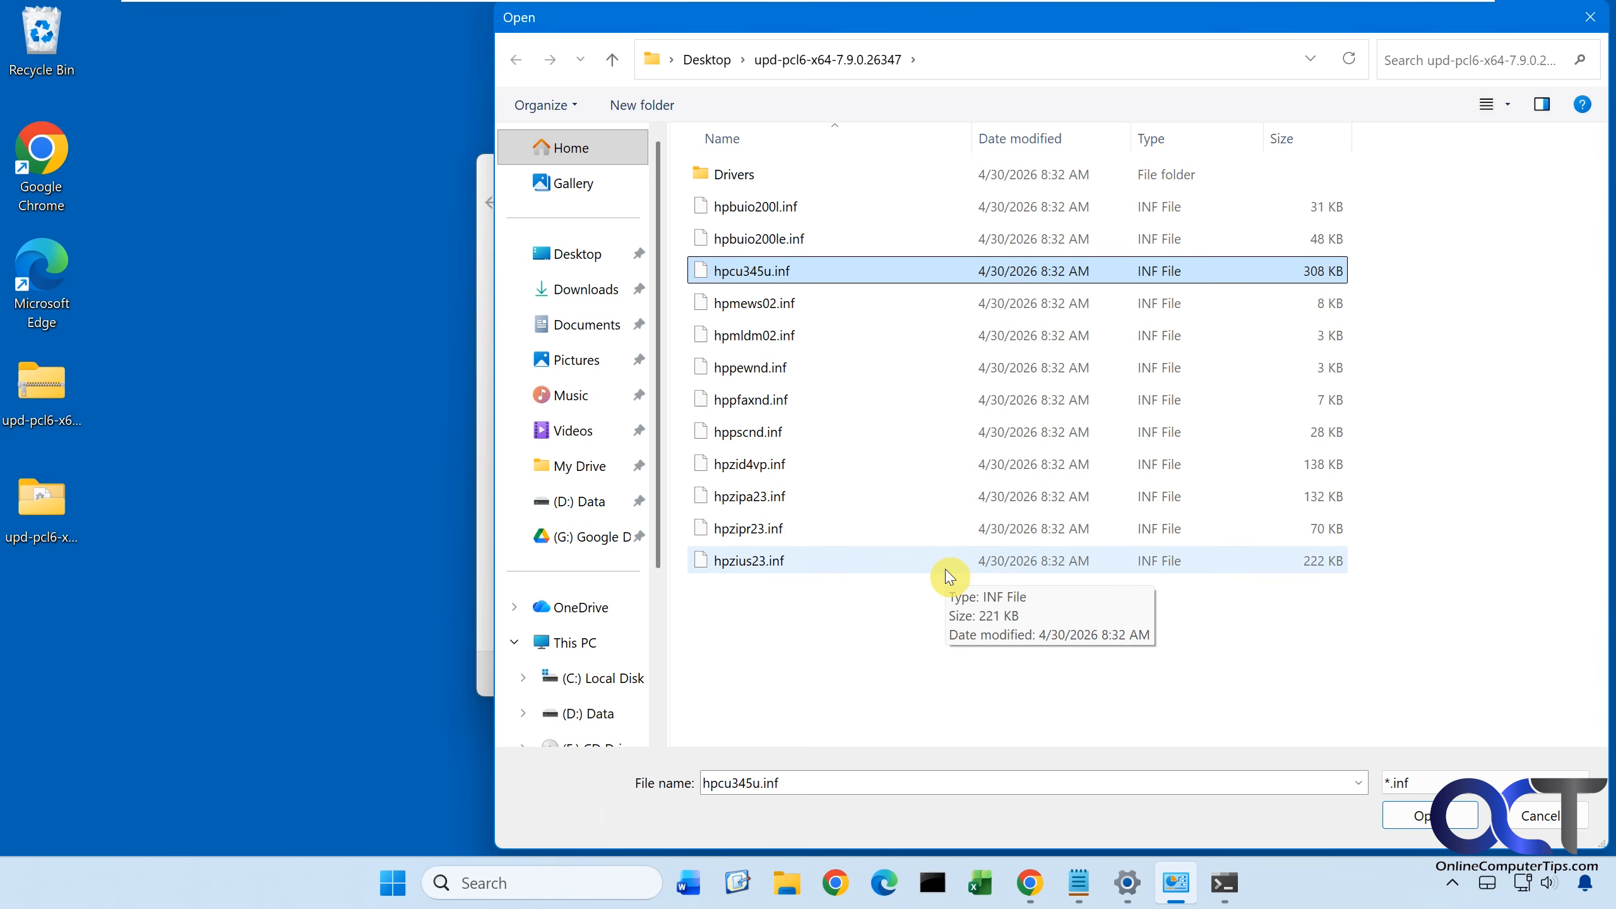
Open Snipping Tool and capture a rectangular screenshot of the INF file names in the driver folder.
click(395, 882)
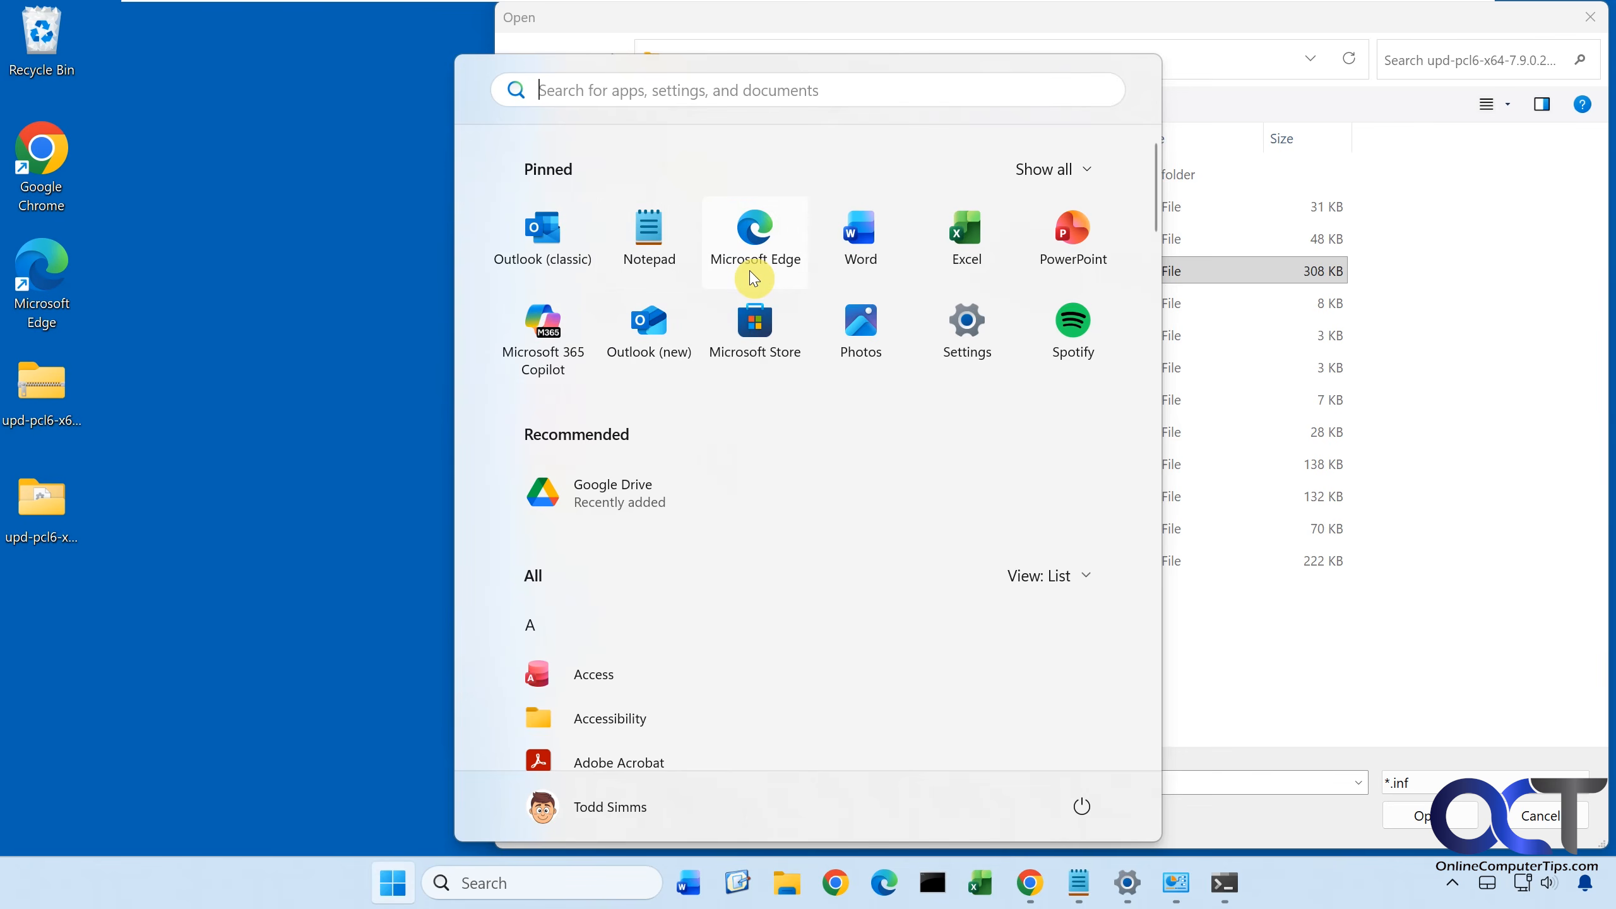
text(sni)
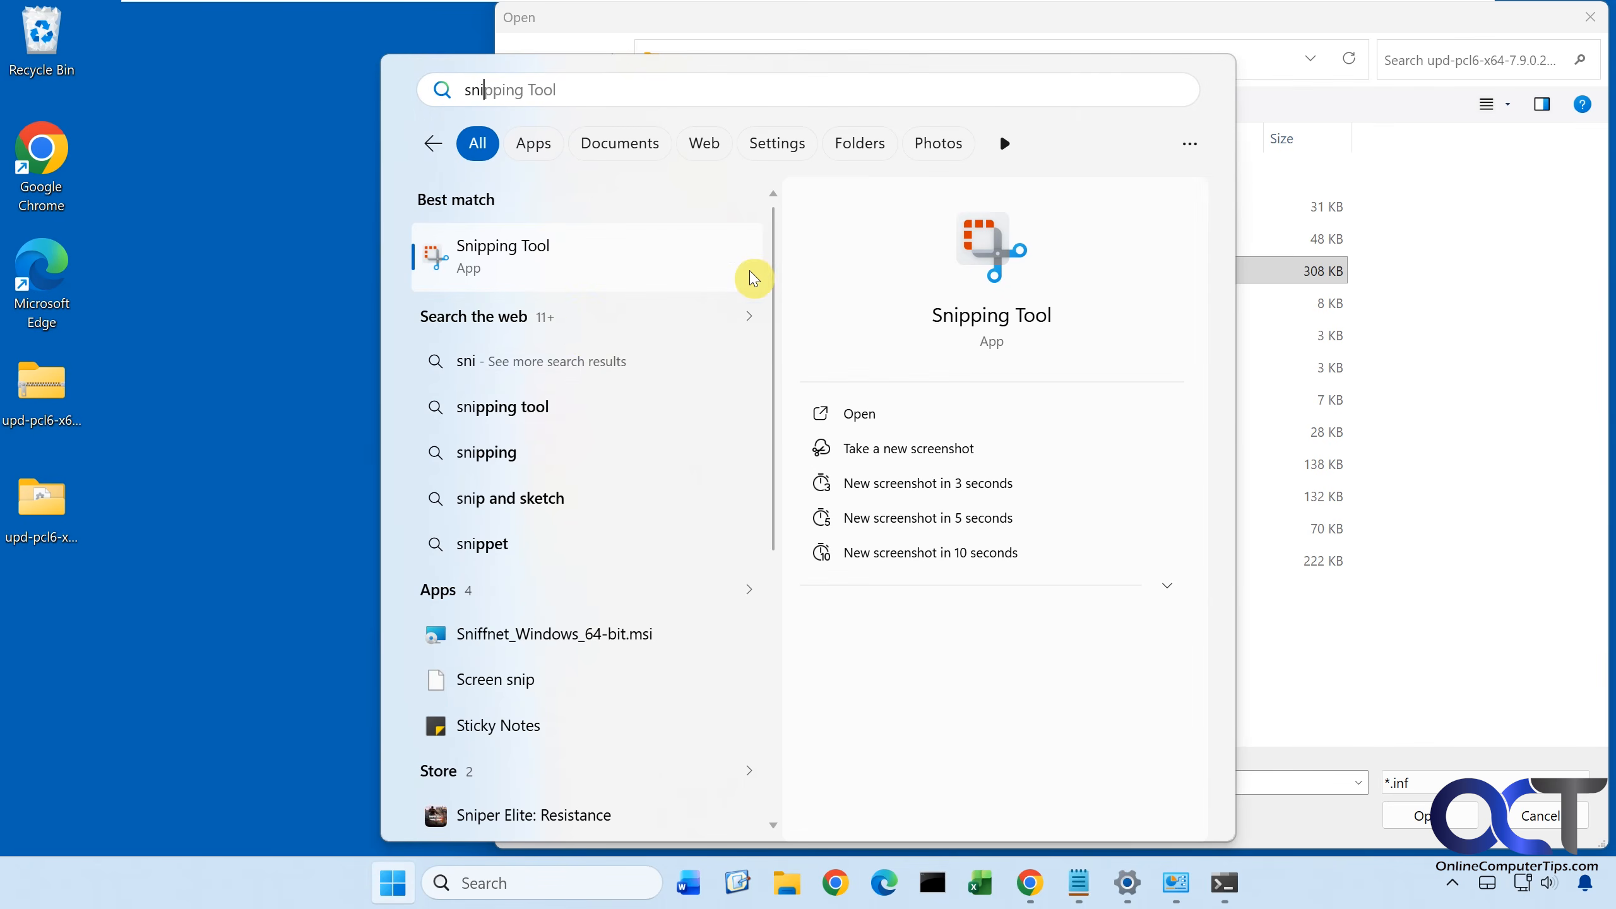
click(980, 310)
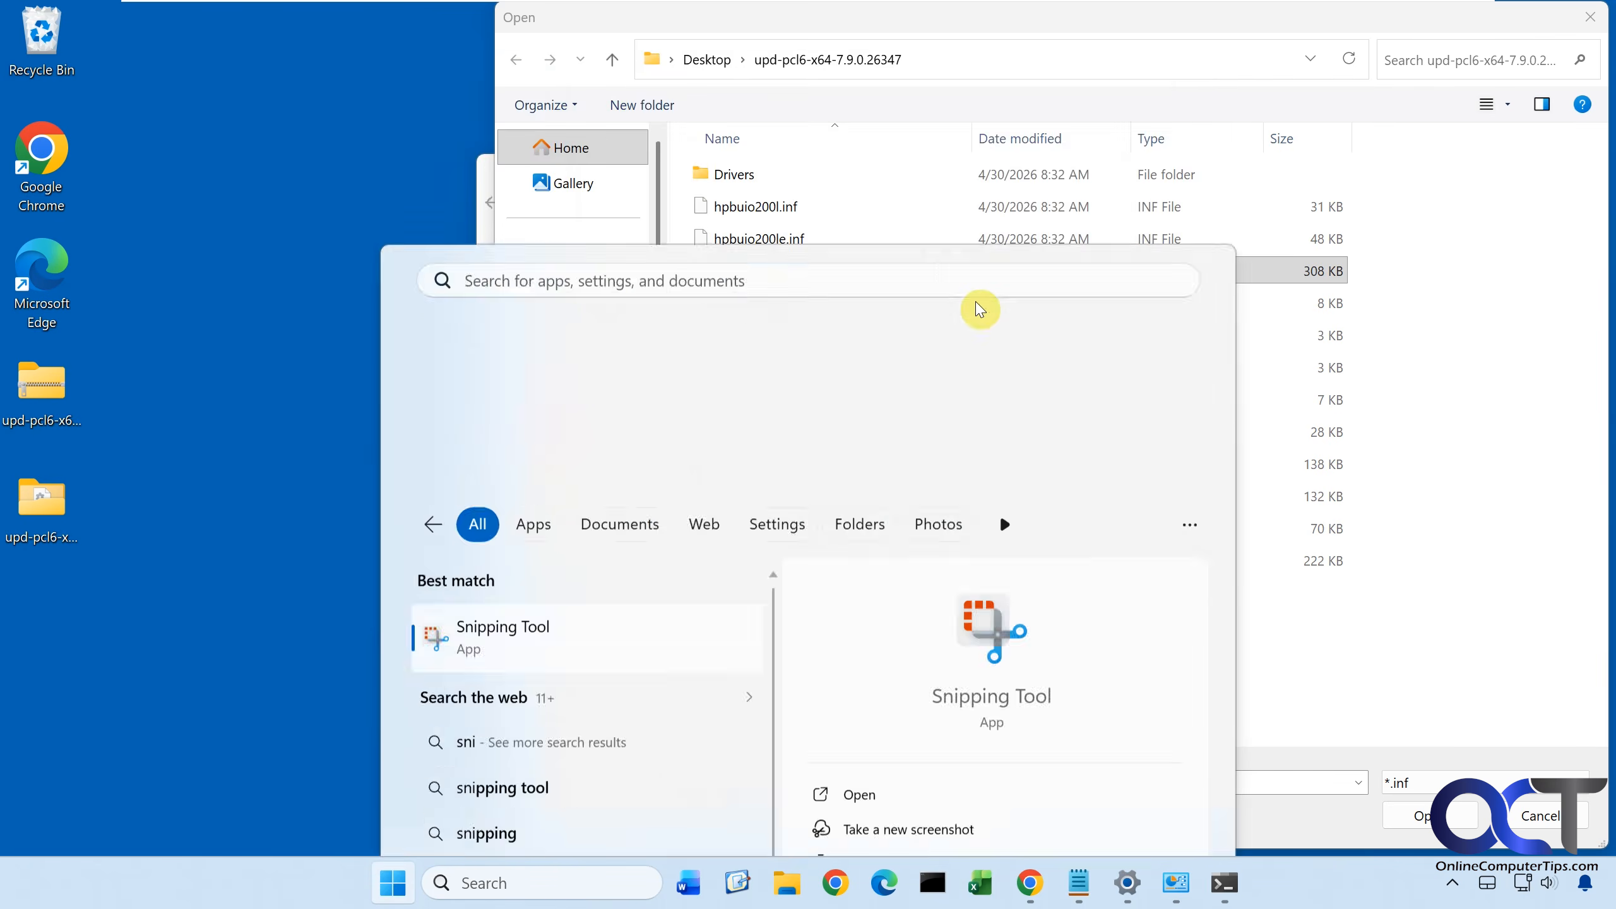
click(604, 368)
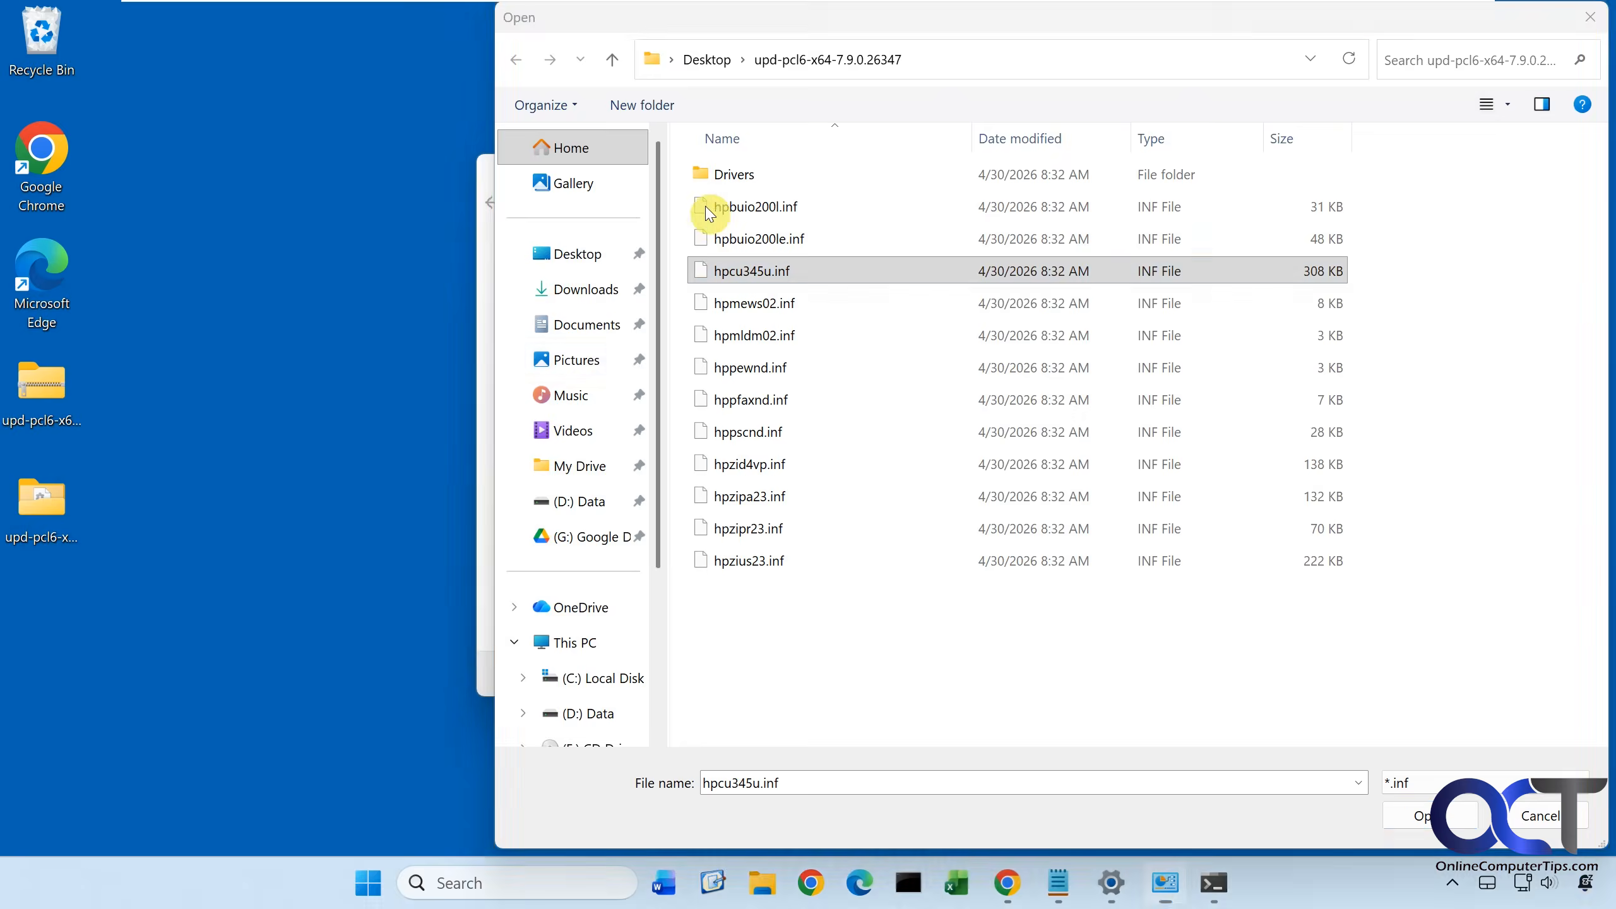
click(696, 171)
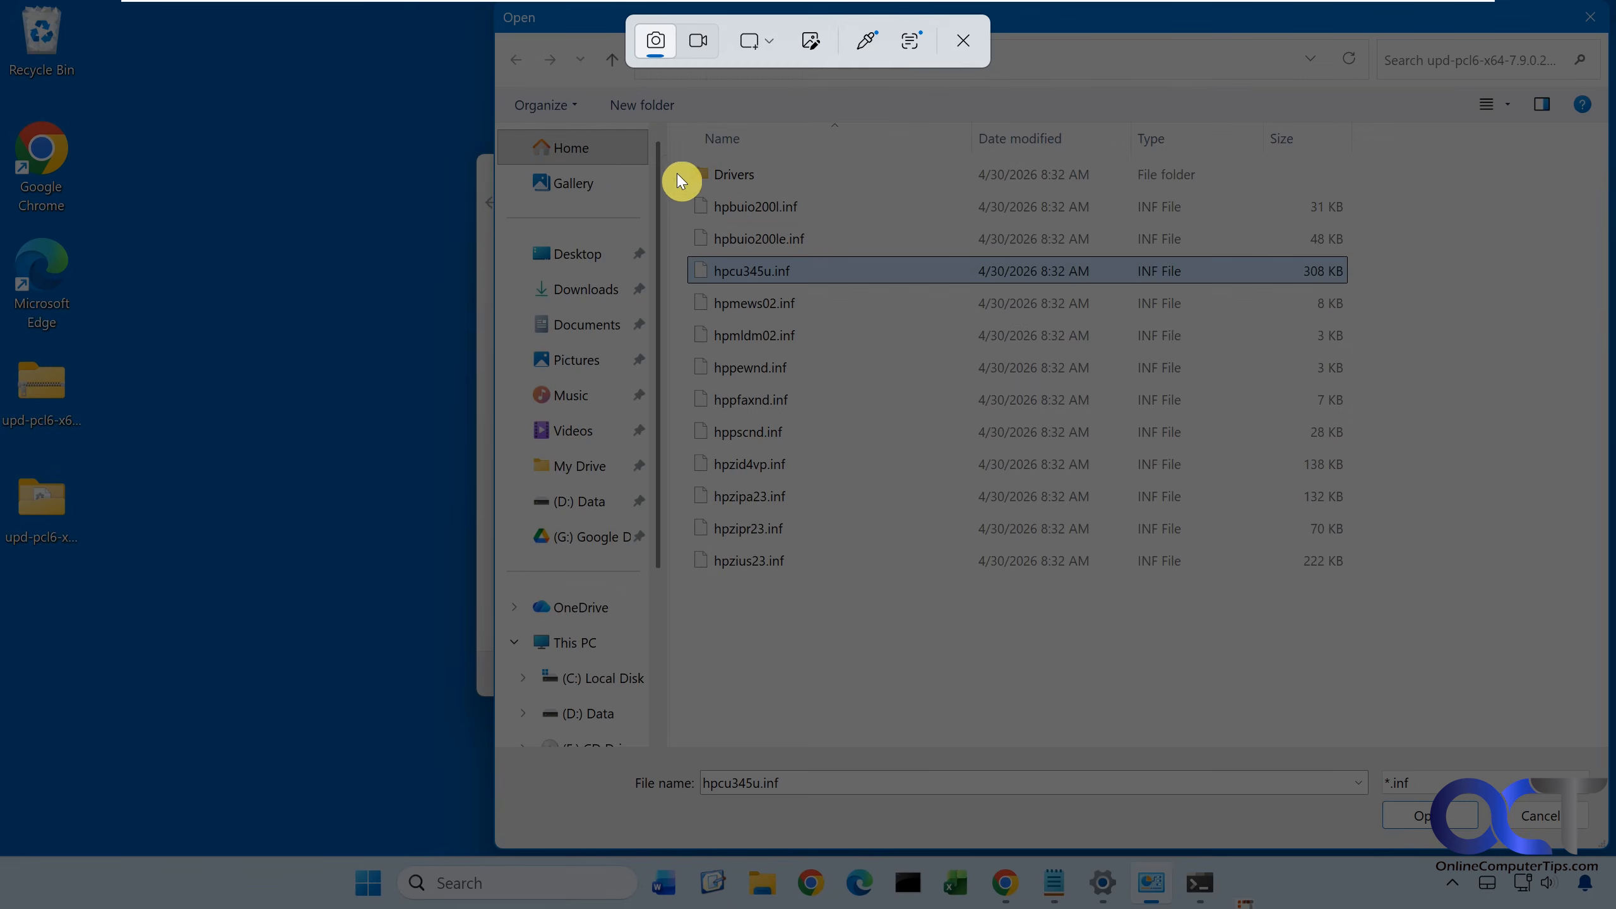
drag(679, 178, 839, 592)
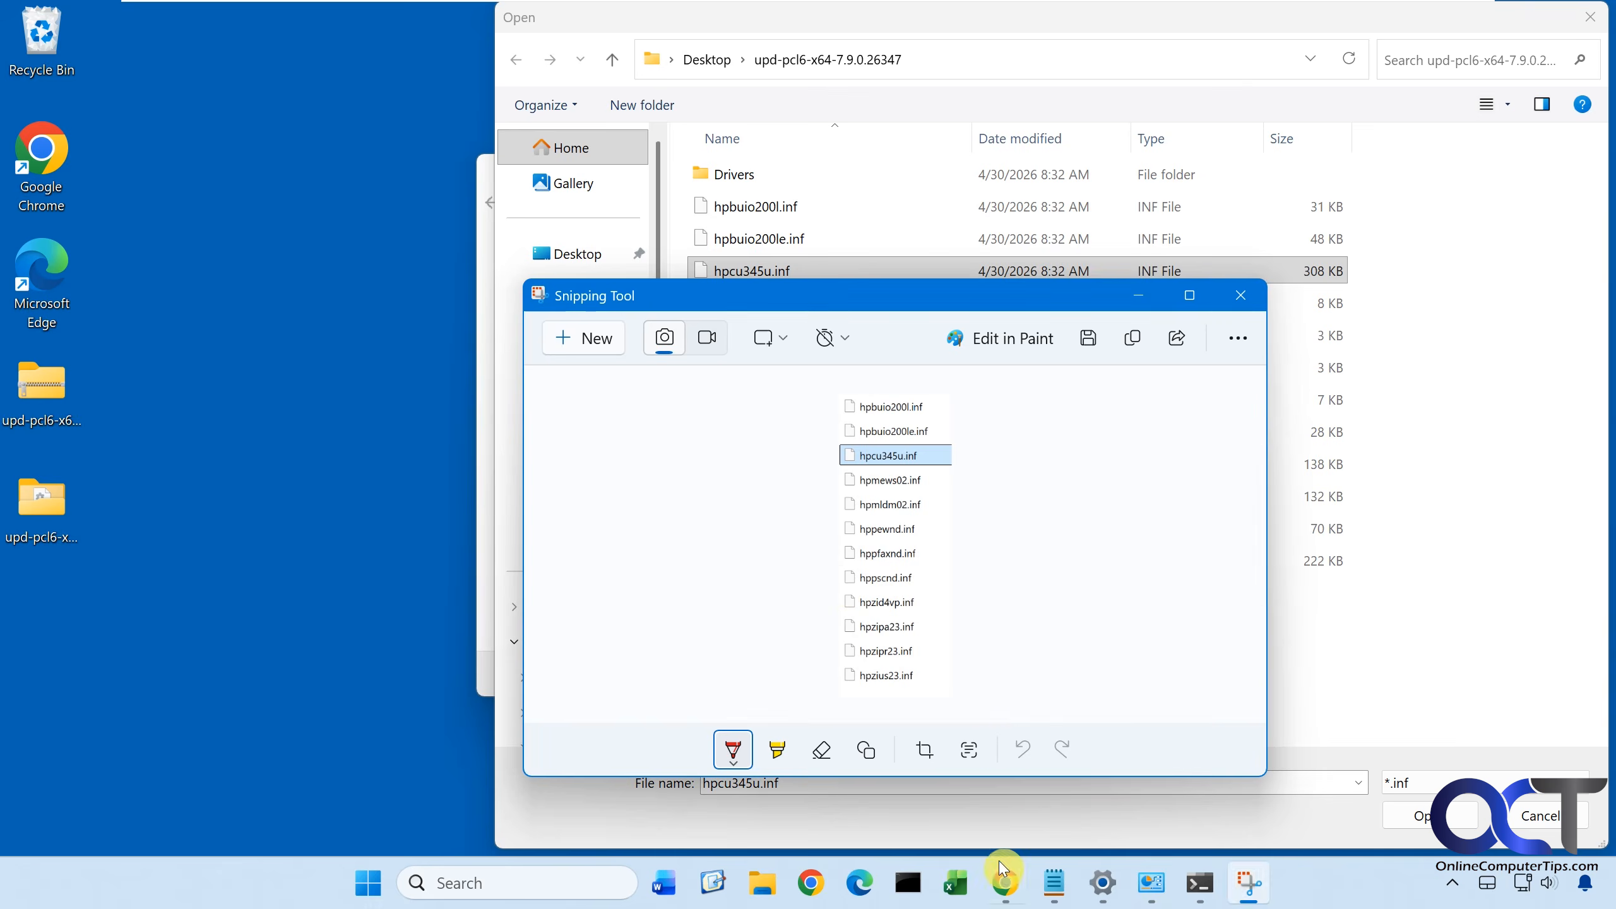
Switch to Gemini in Chrome, attach the file-list screenshot, ask "What driver should I use for my HP Laserjet M118dw printer" and read the answer.
click(1003, 869)
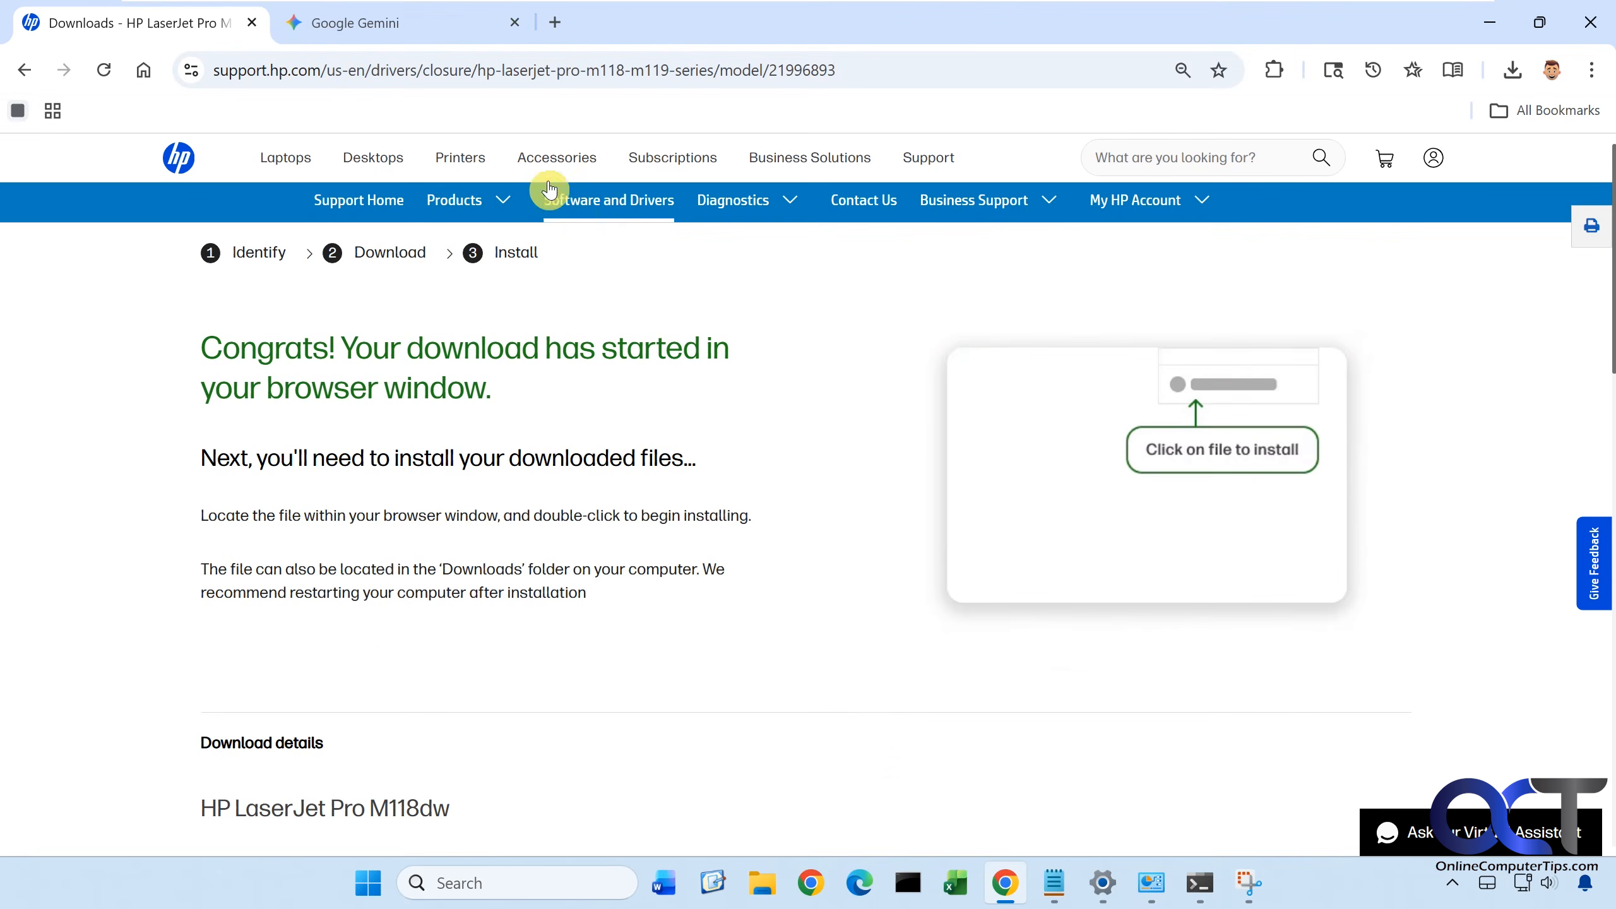
click(439, 29)
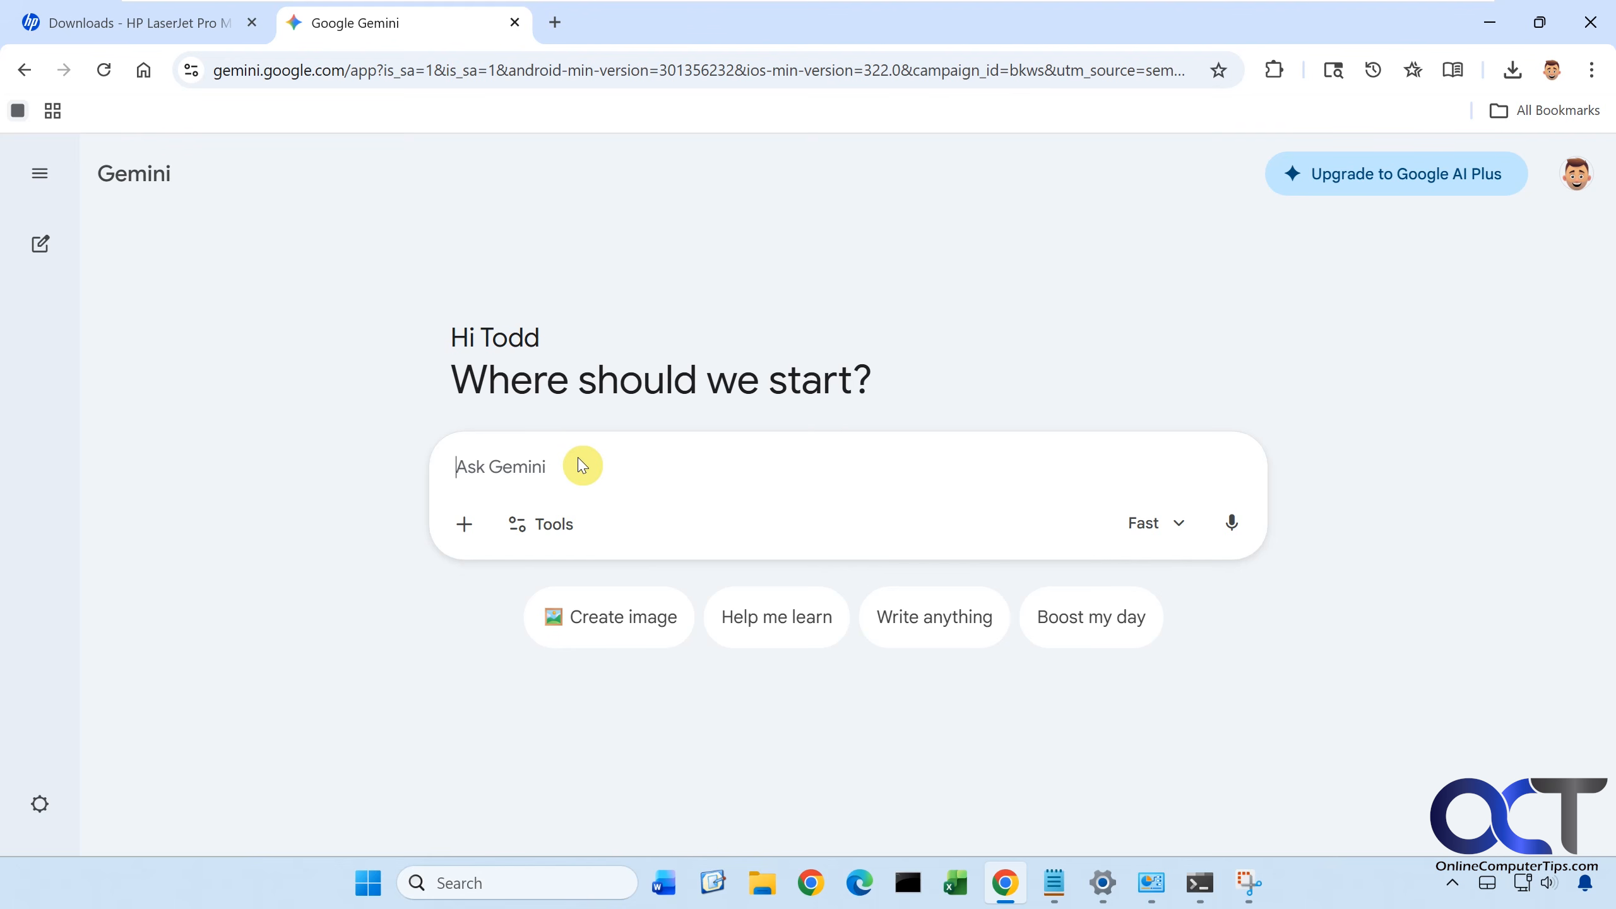
key(ctrl+v)
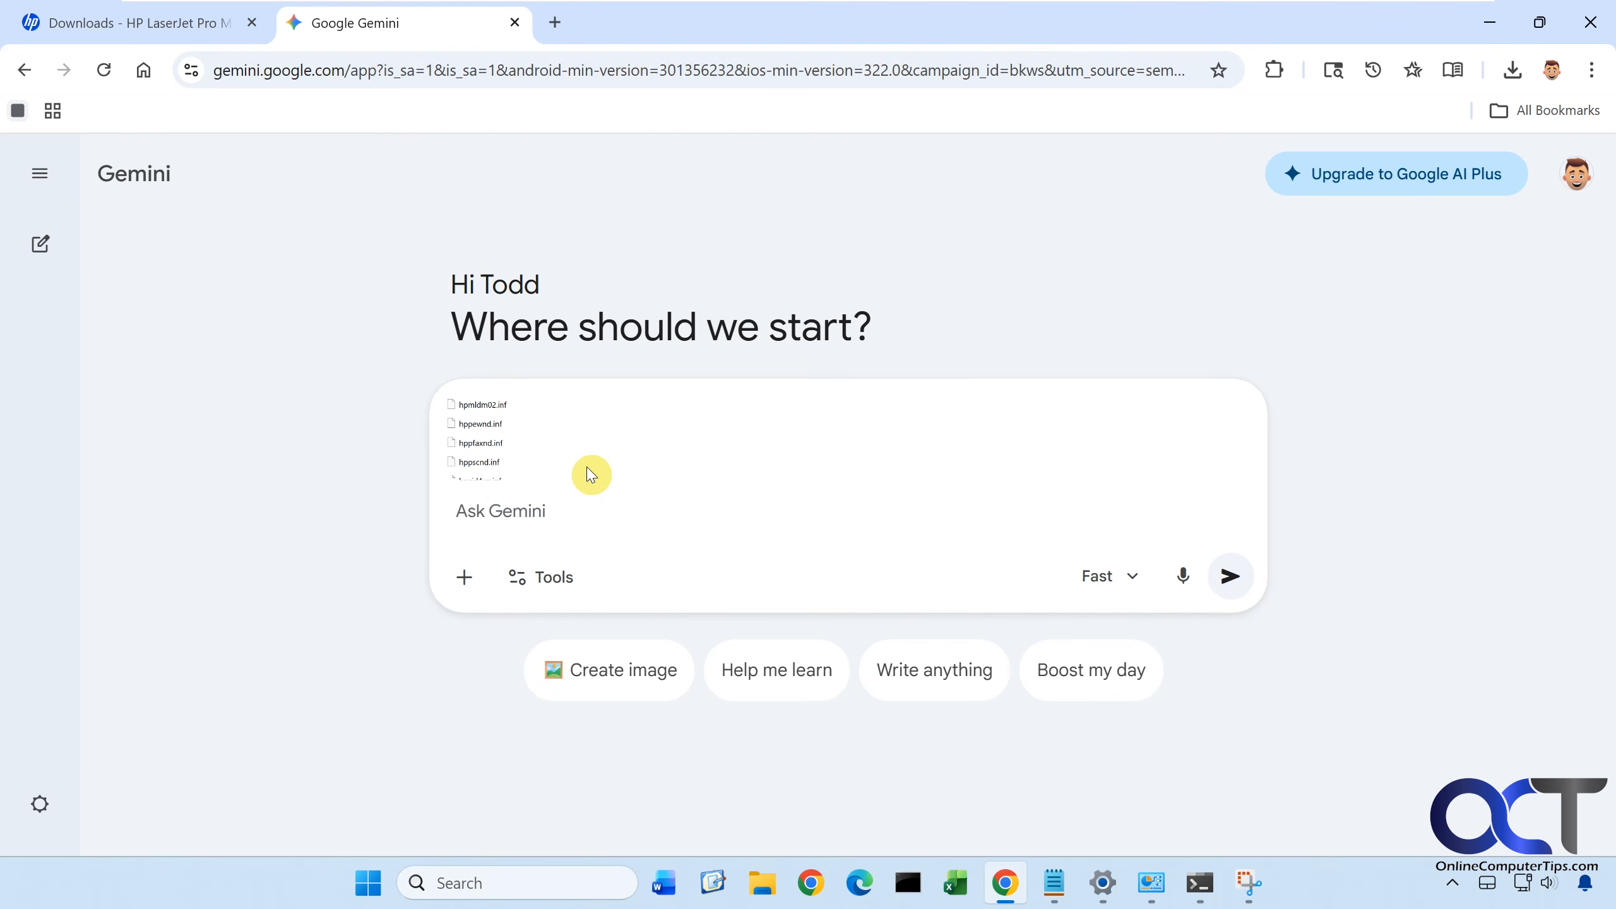
text(What drive)
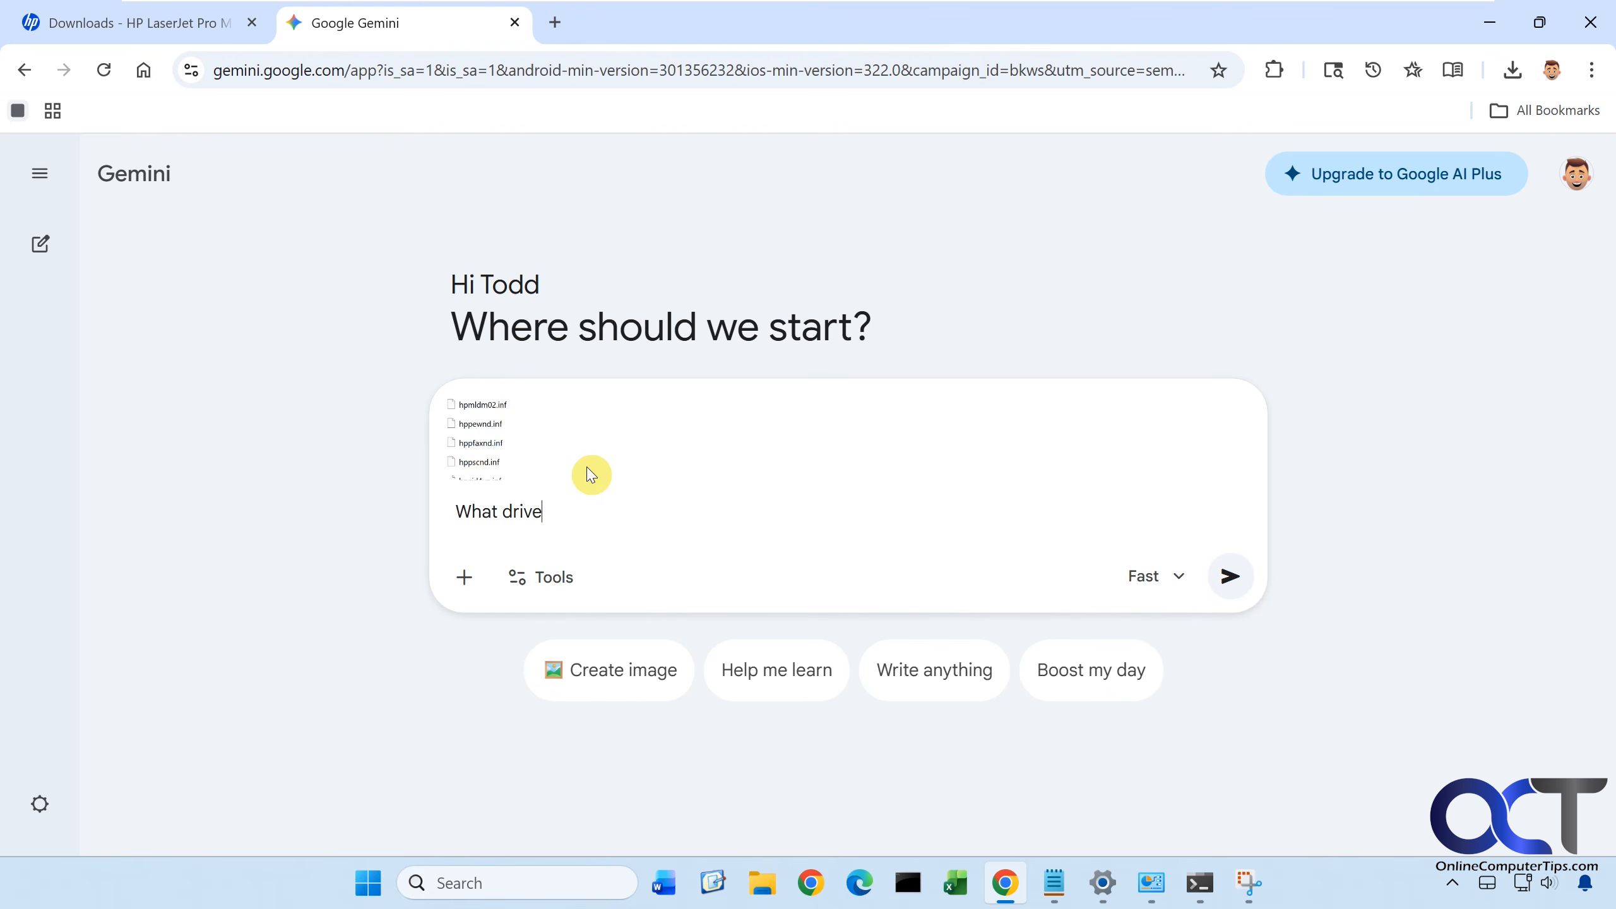
text(r should I use for my HP)
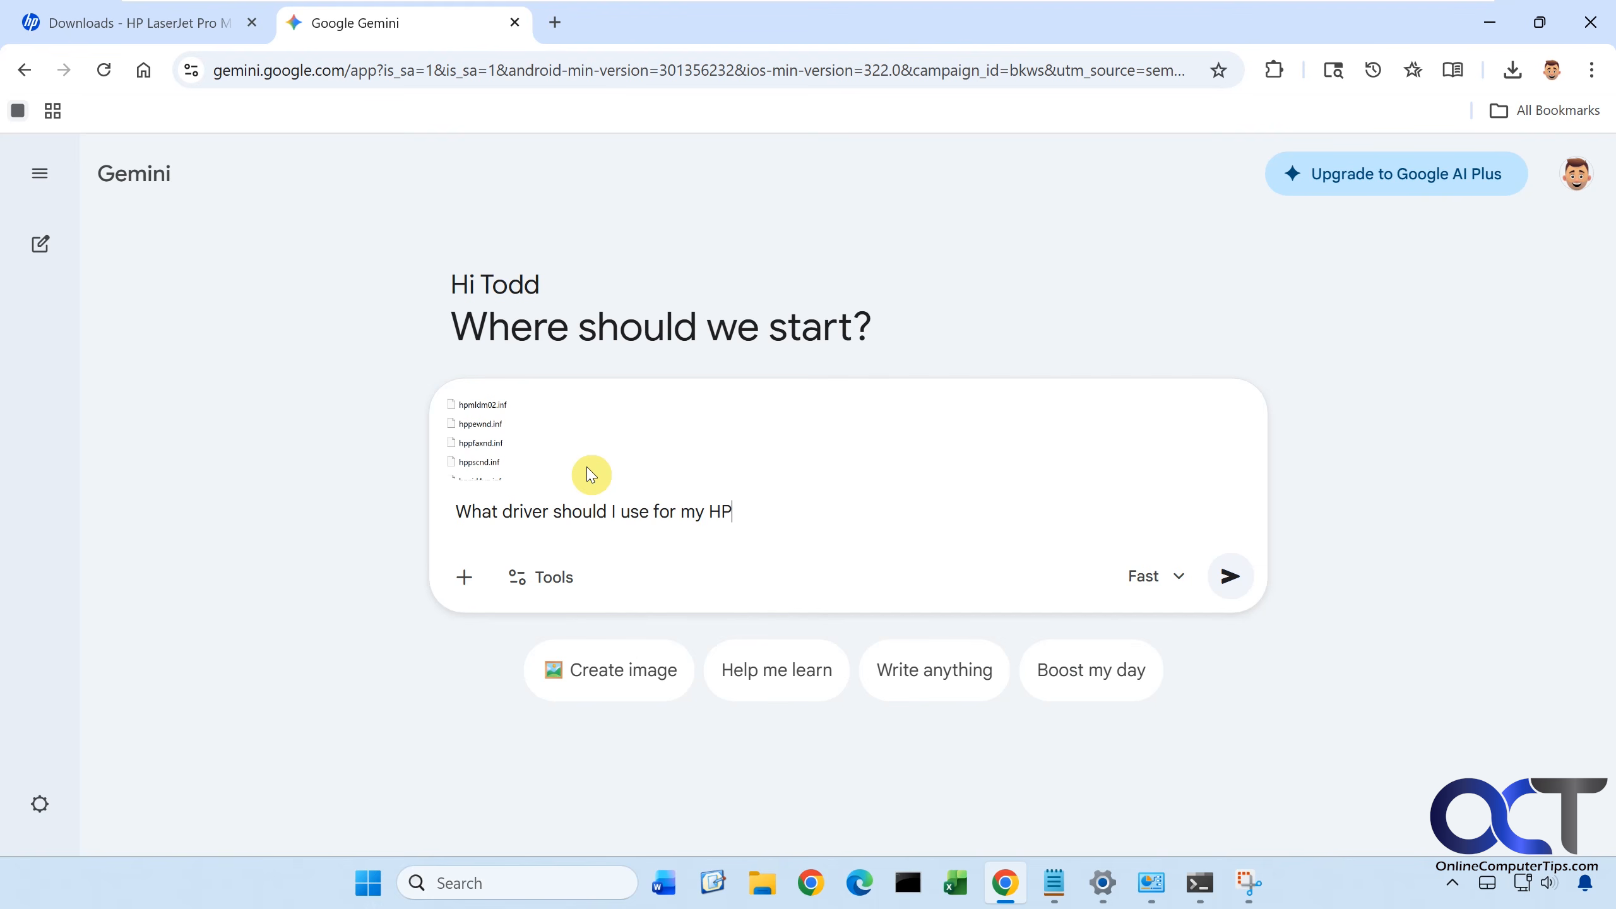
text( Laserjet M118dw printer)
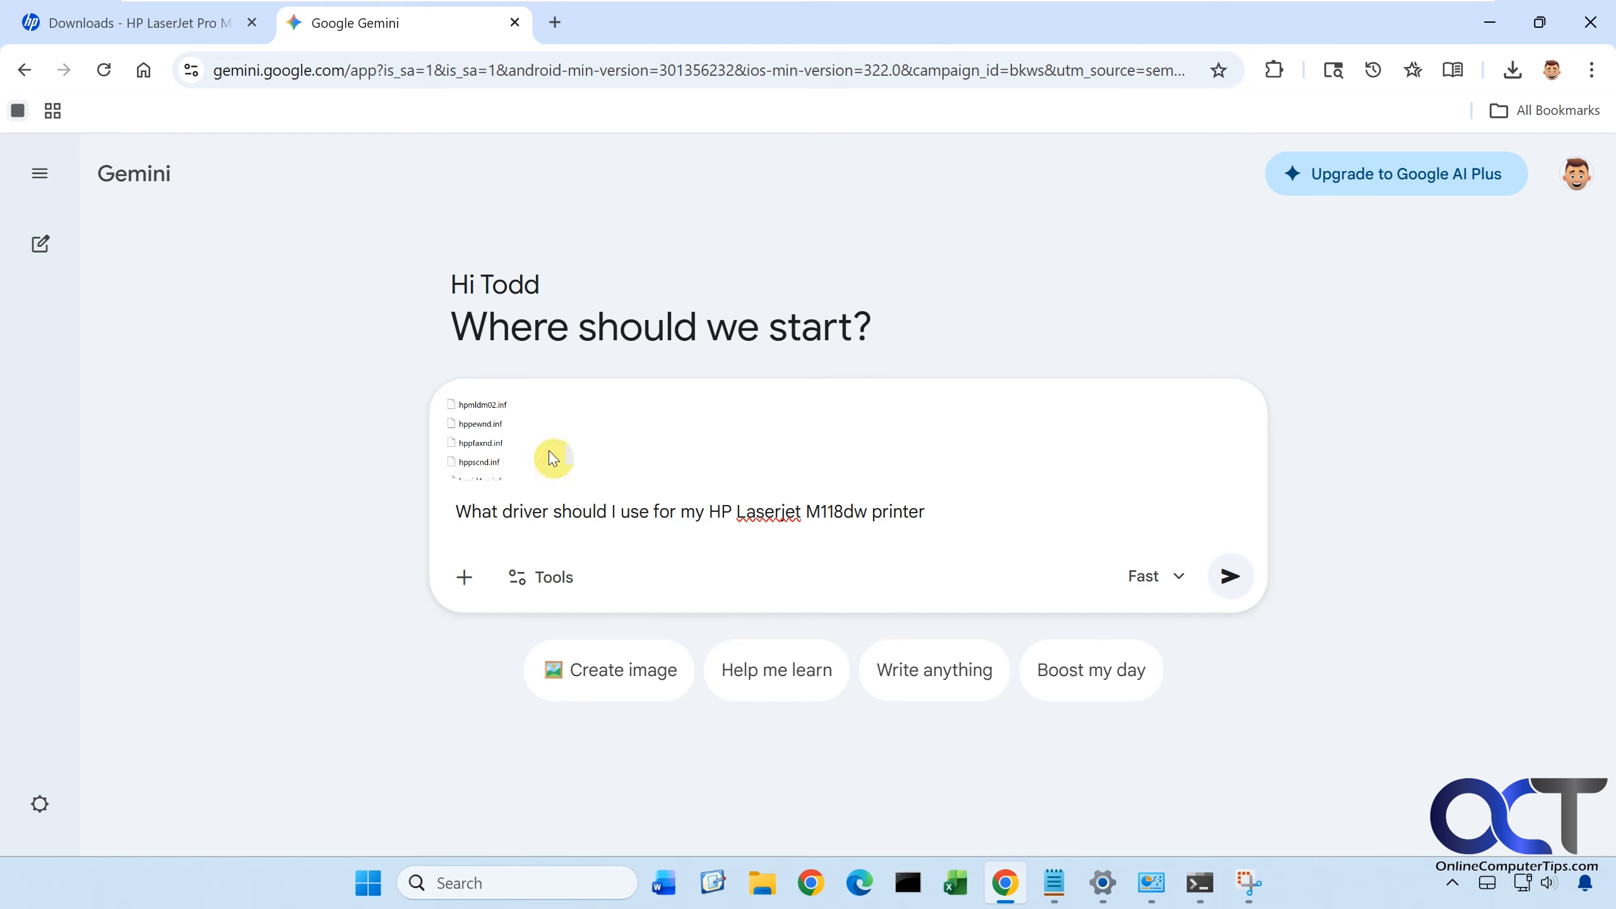
click(1237, 581)
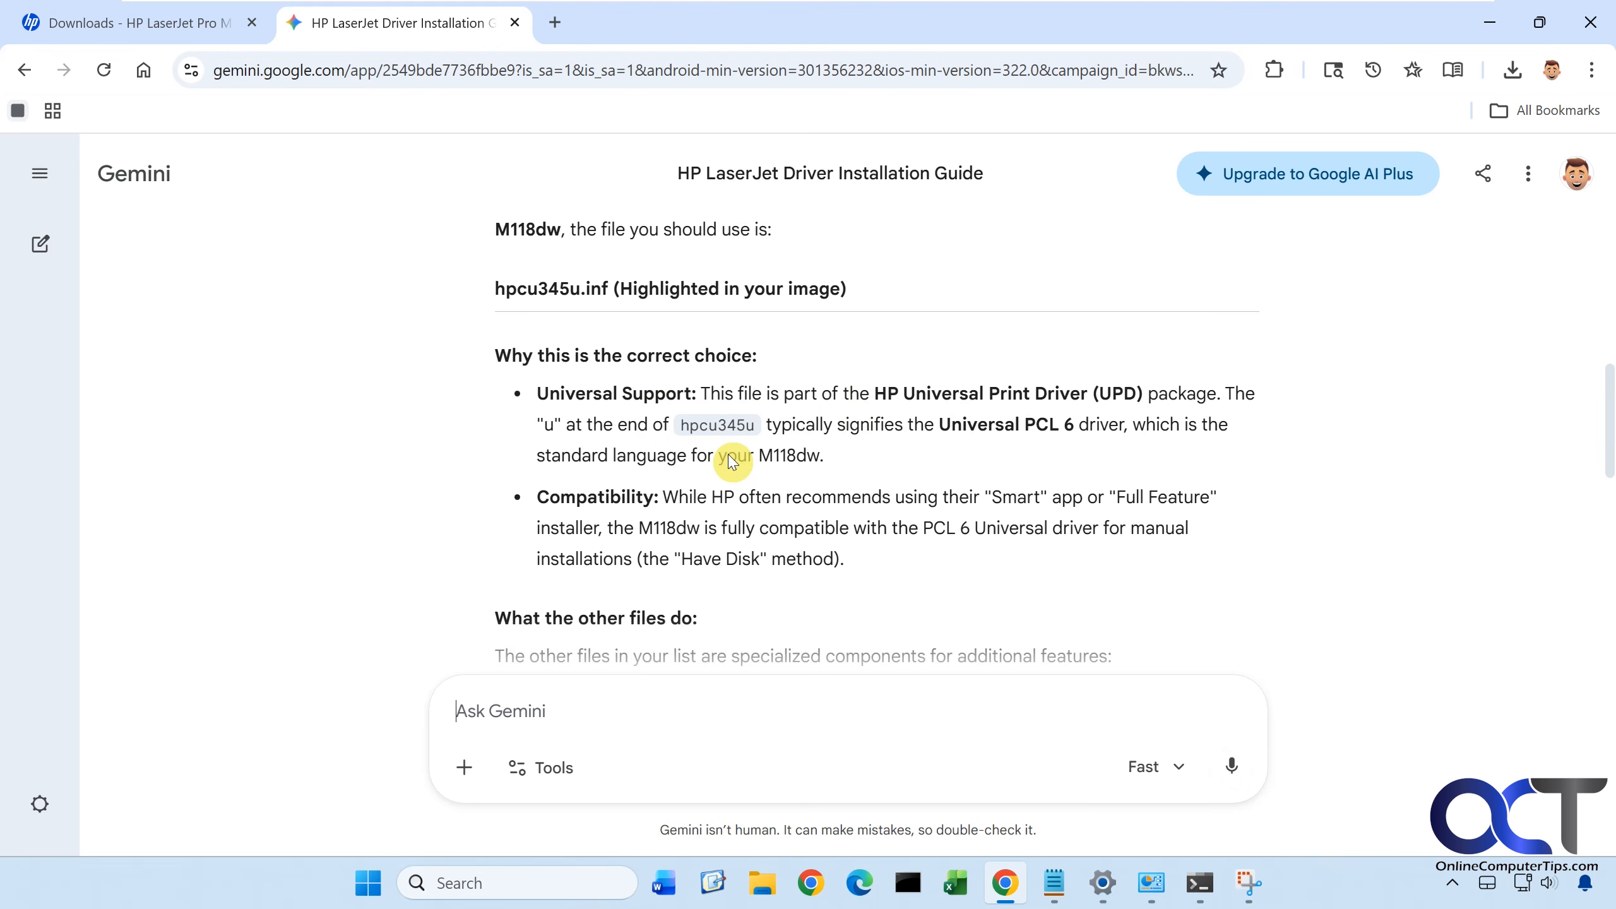
scroll(731, 461, down, 5)
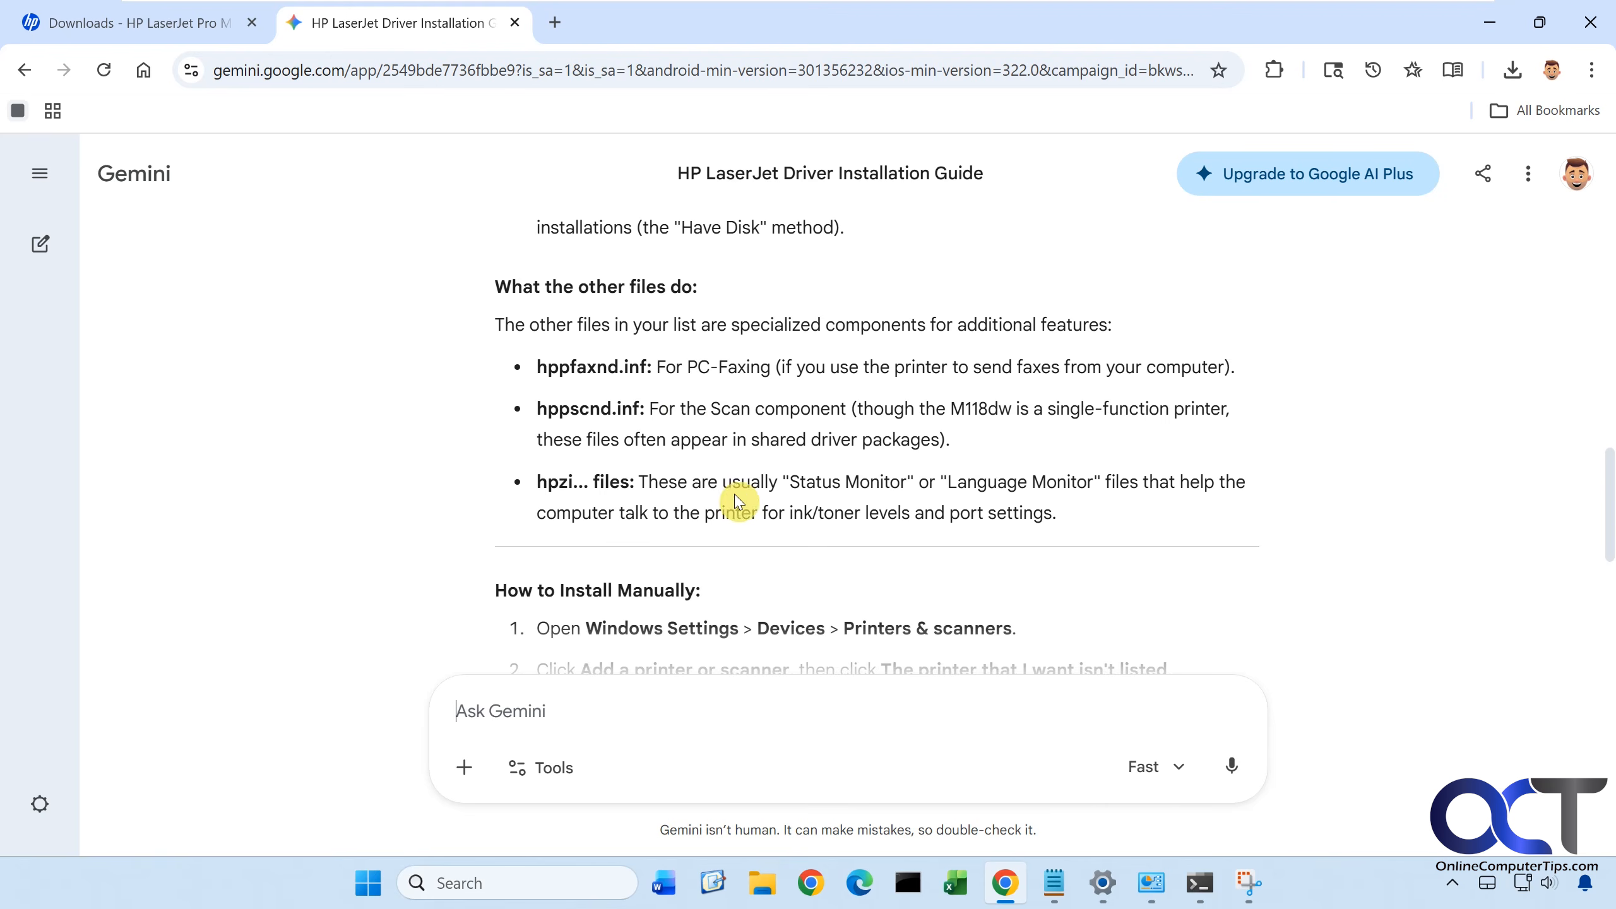
scroll(754, 503, down, 3)
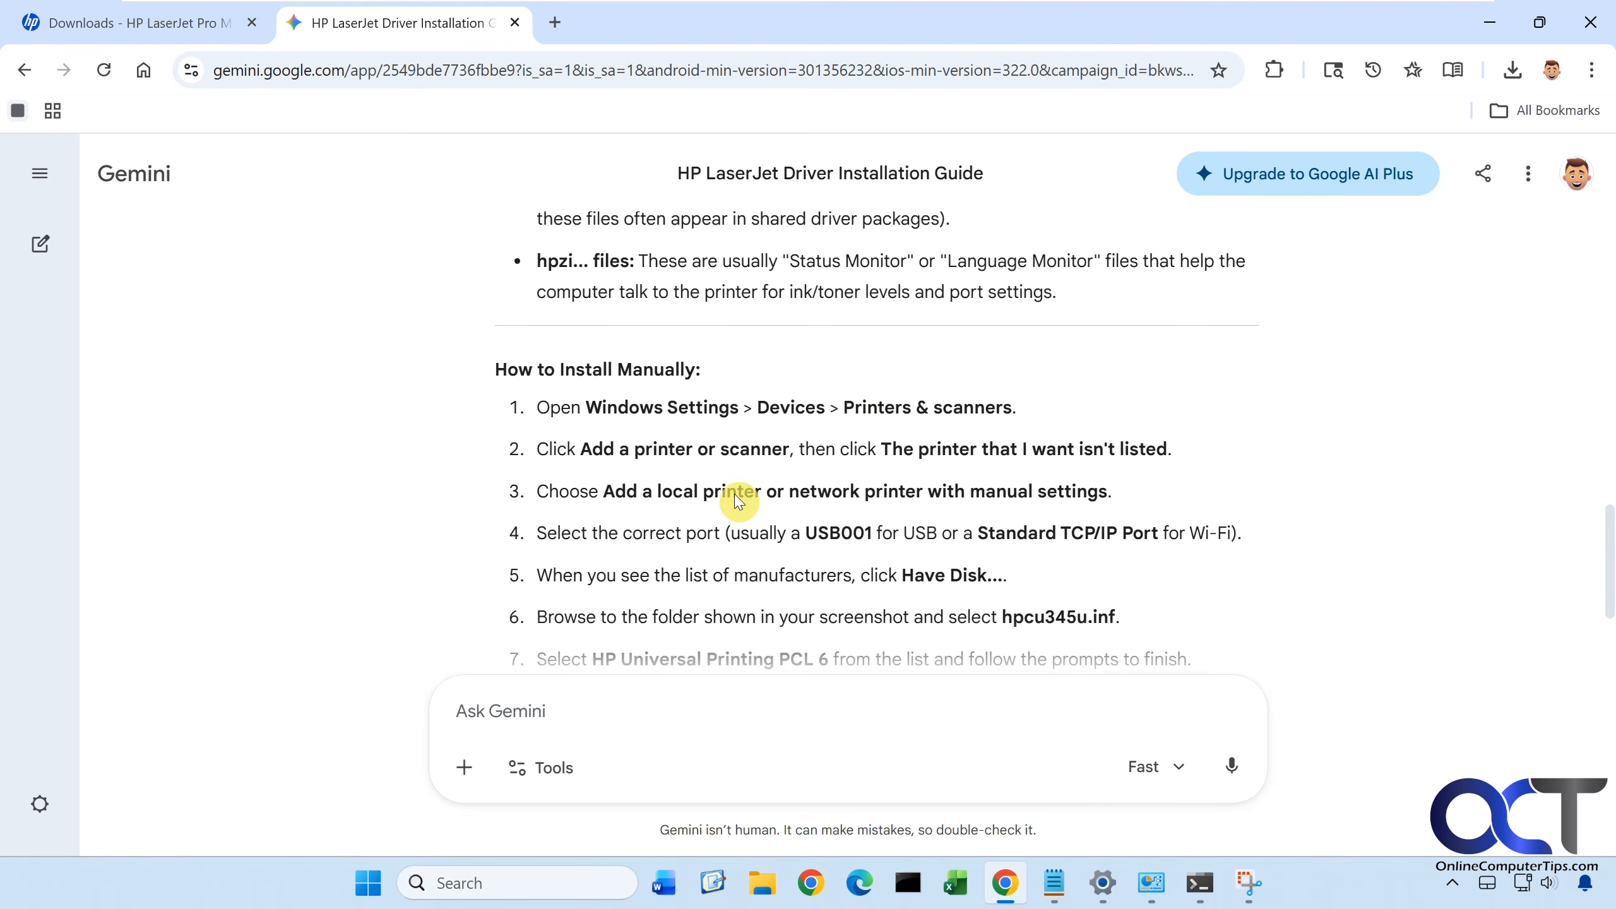
Return to the Add Printer wizard, load the driver from hpcu345u.inf and continue with HP Universal Printing PCL 6.
click(1488, 22)
click(1137, 304)
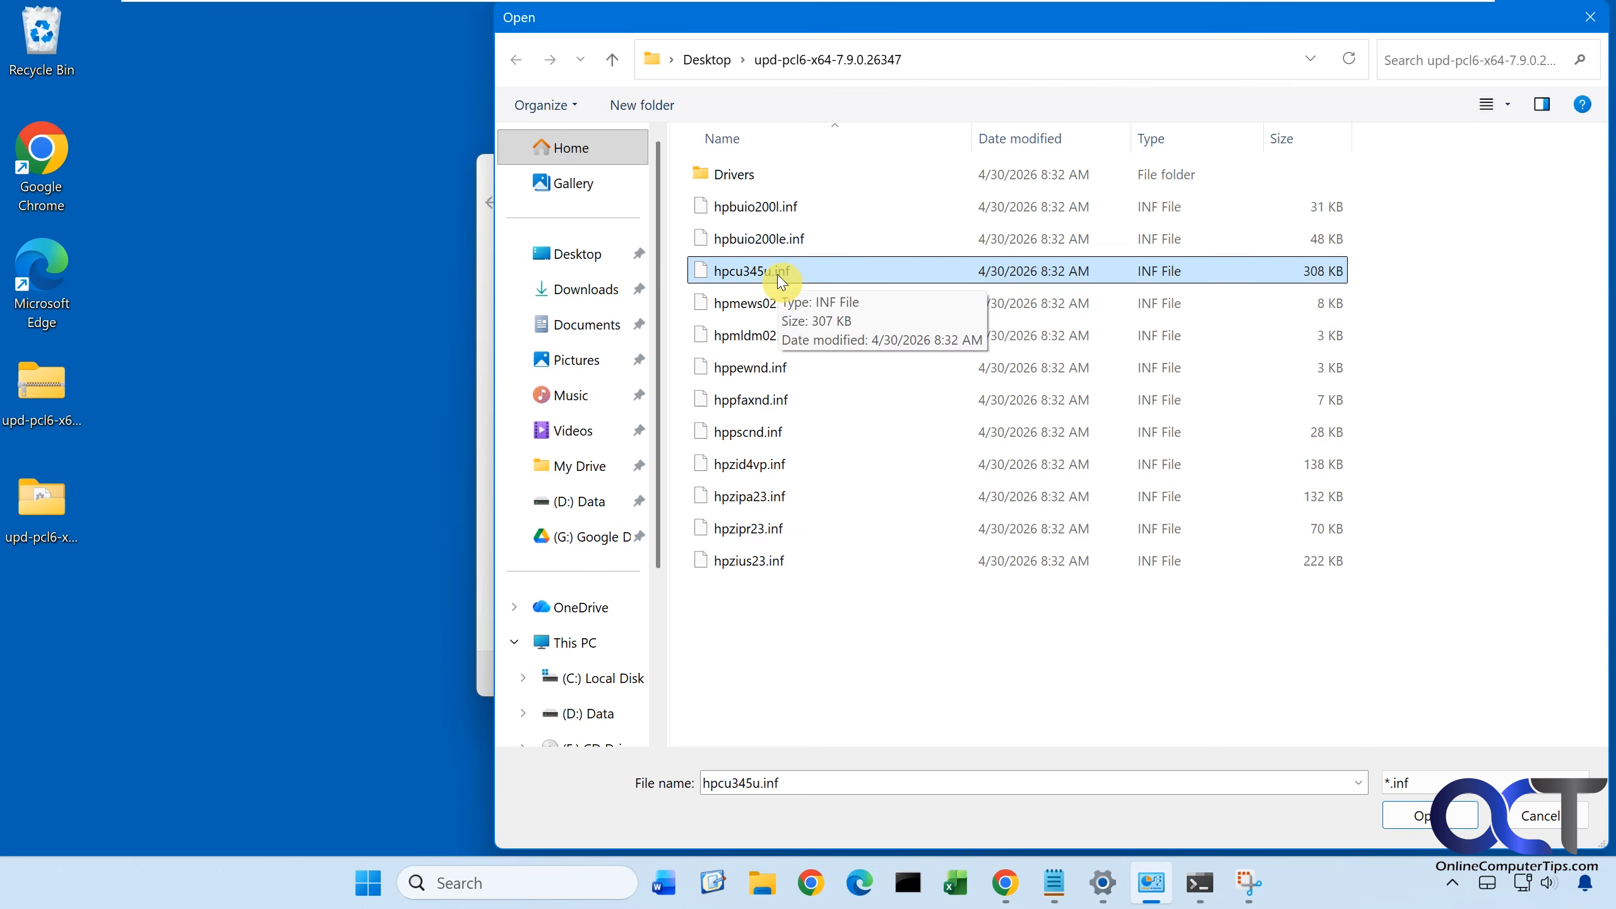
click(1424, 815)
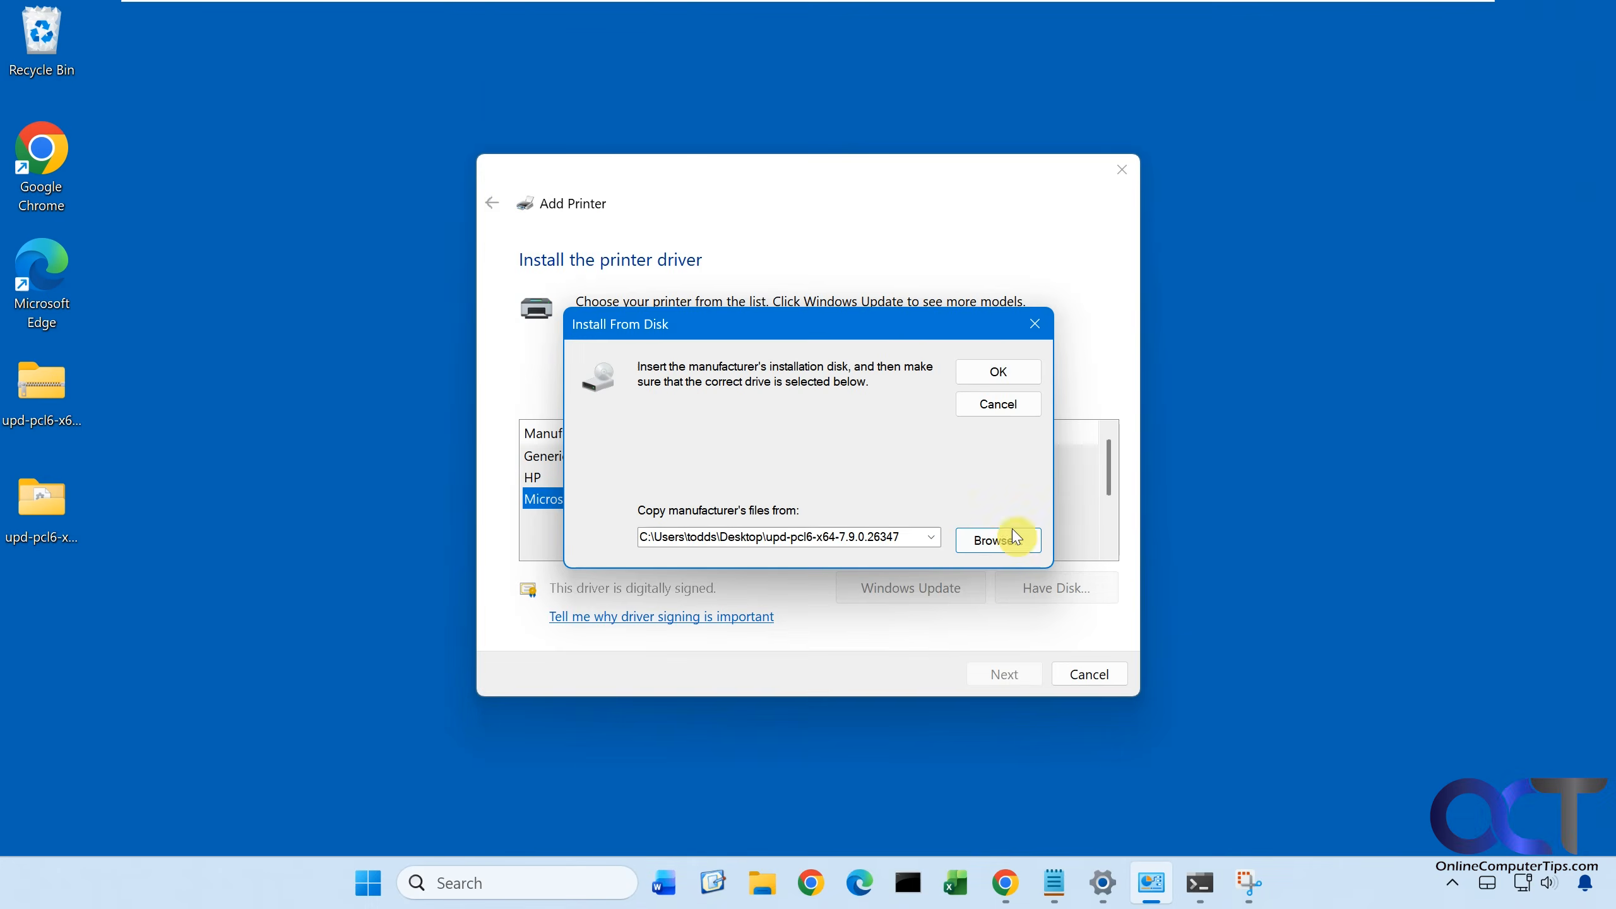
click(997, 373)
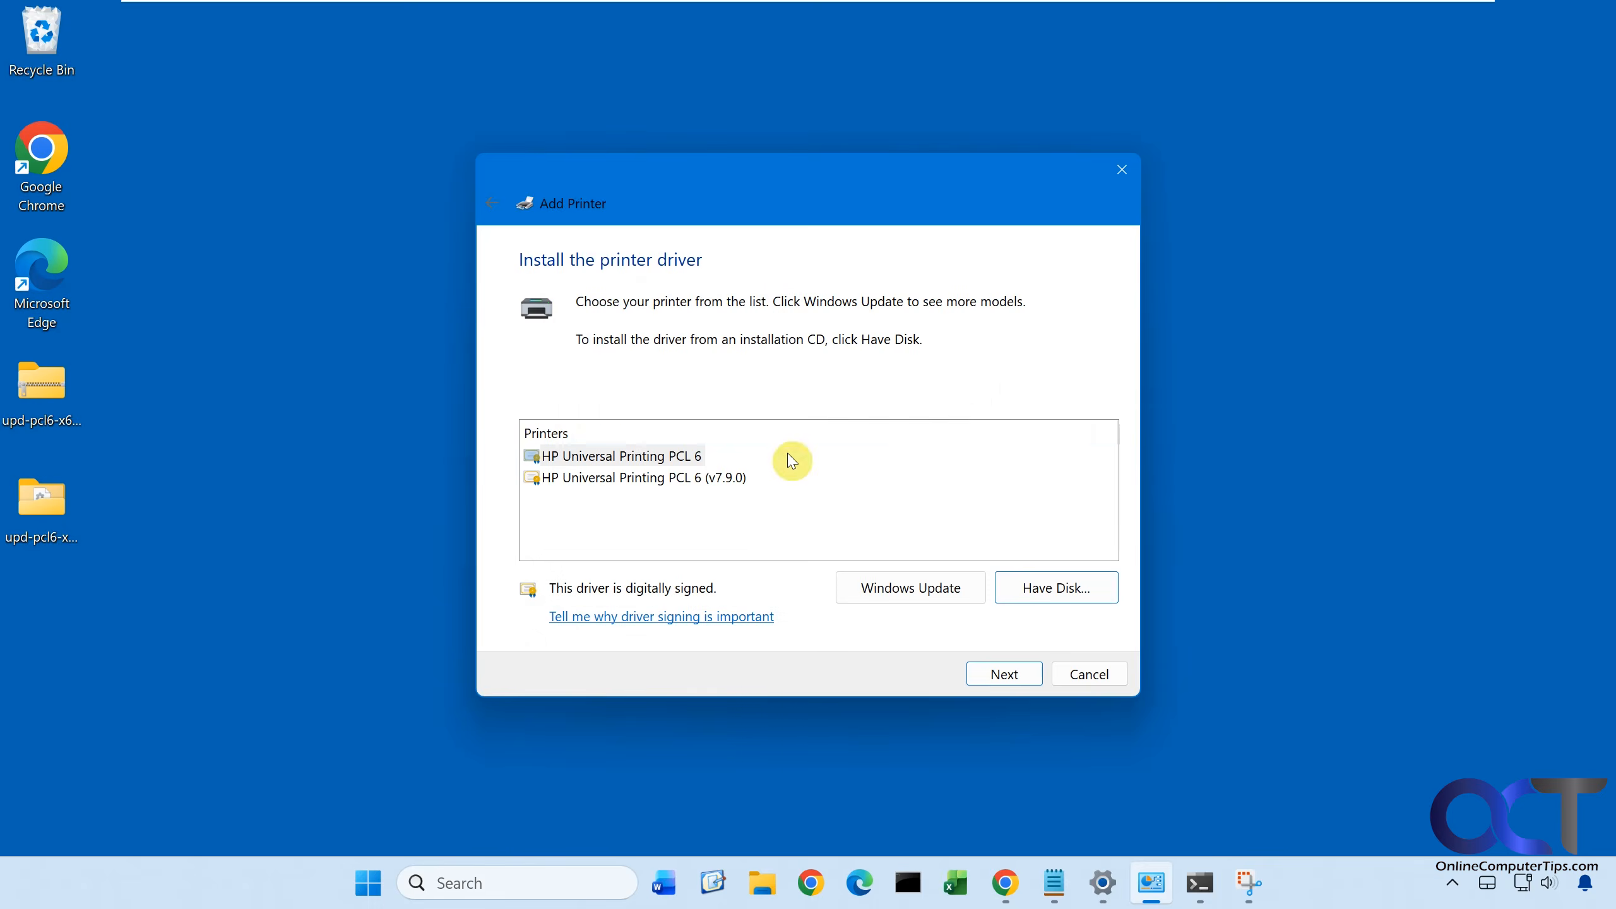
click(641, 461)
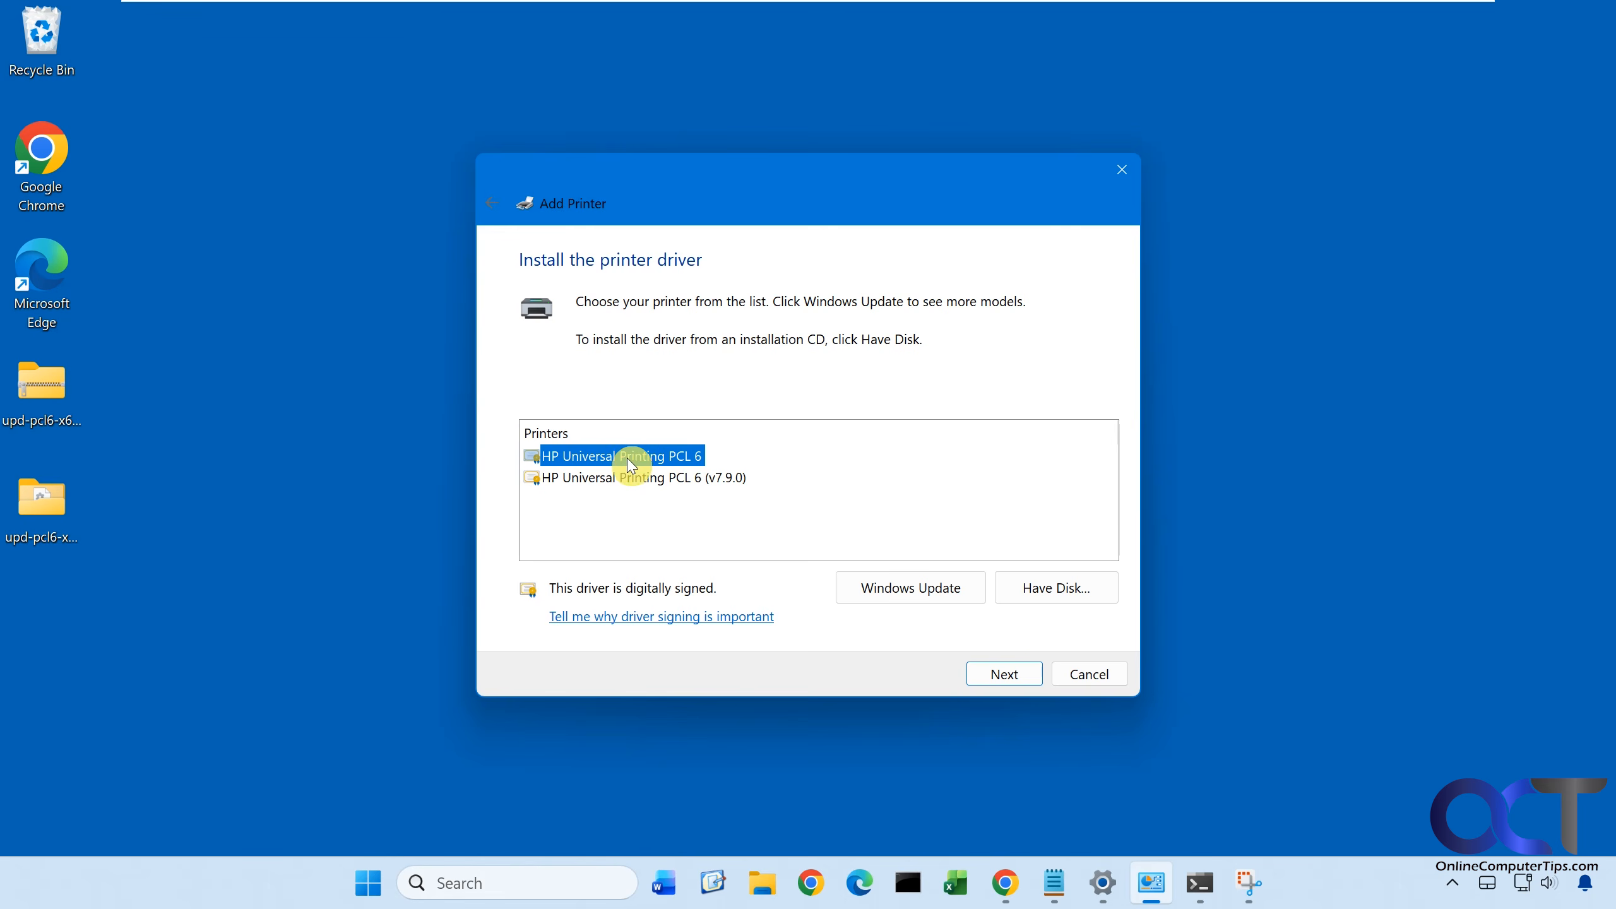
click(1021, 678)
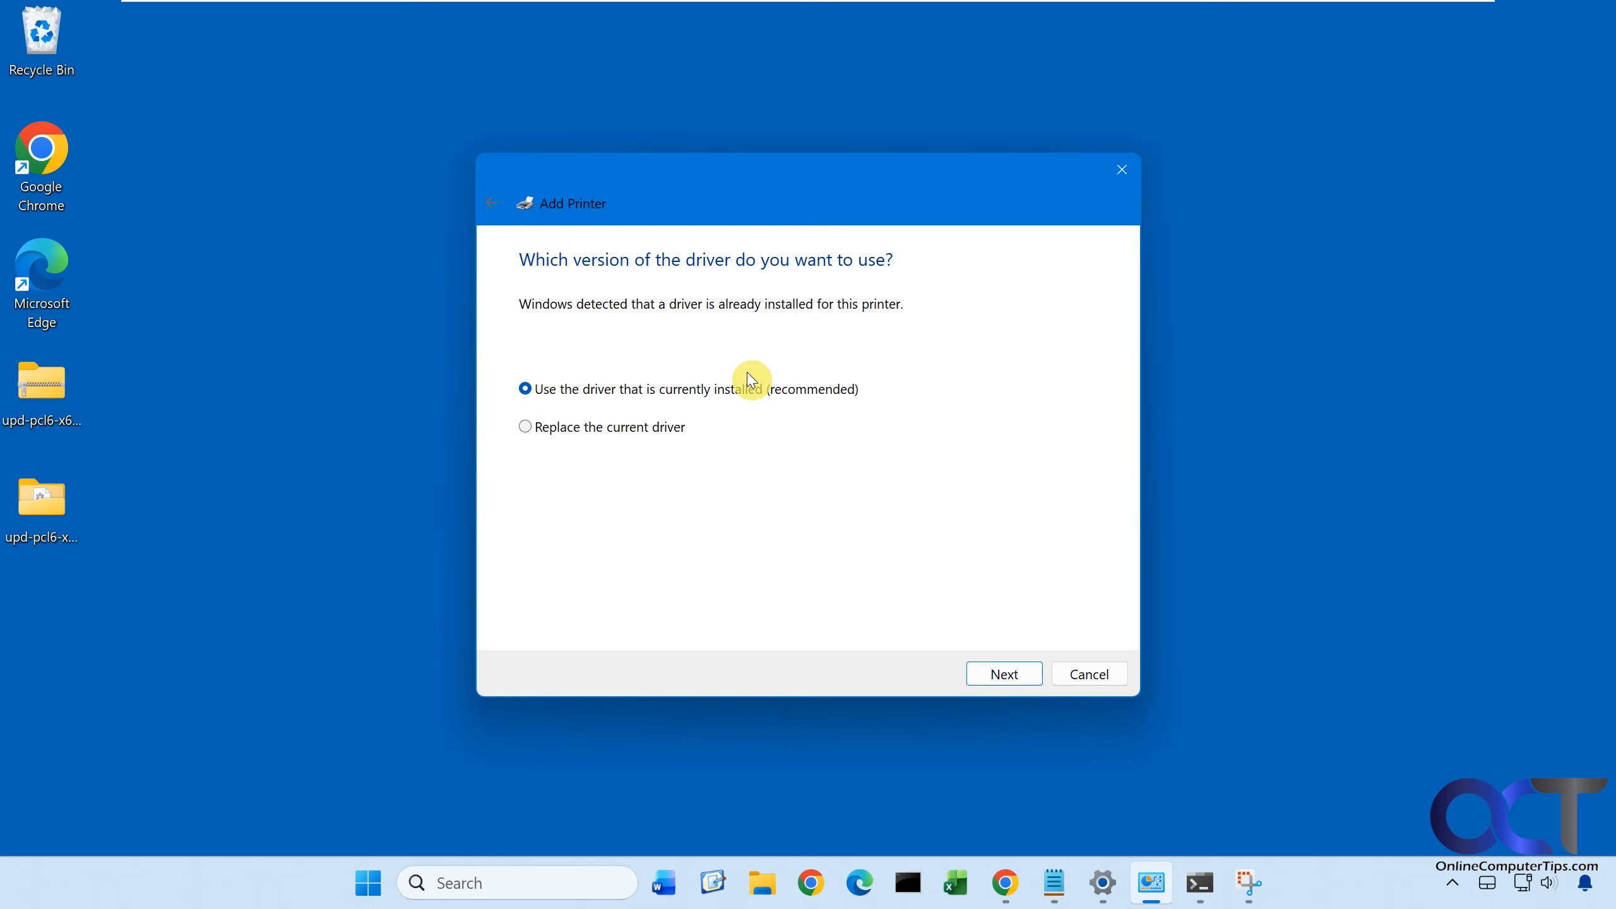
Finish adding the printer with the current driver replaced, the name Laserjet M118dw and sharing off.
click(649, 435)
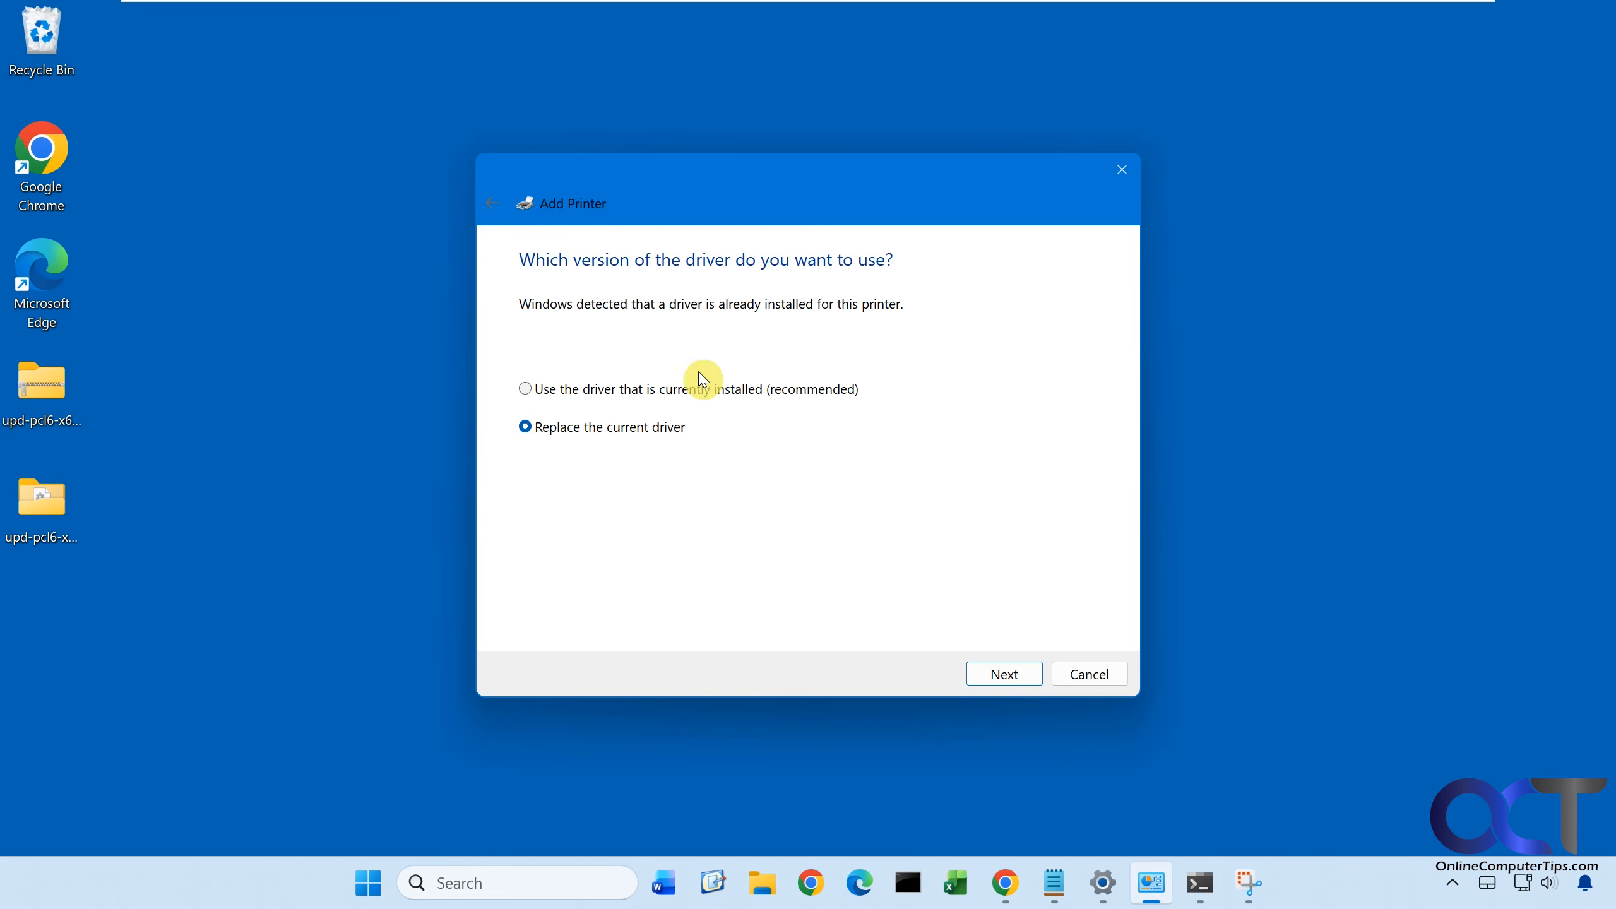
click(1002, 674)
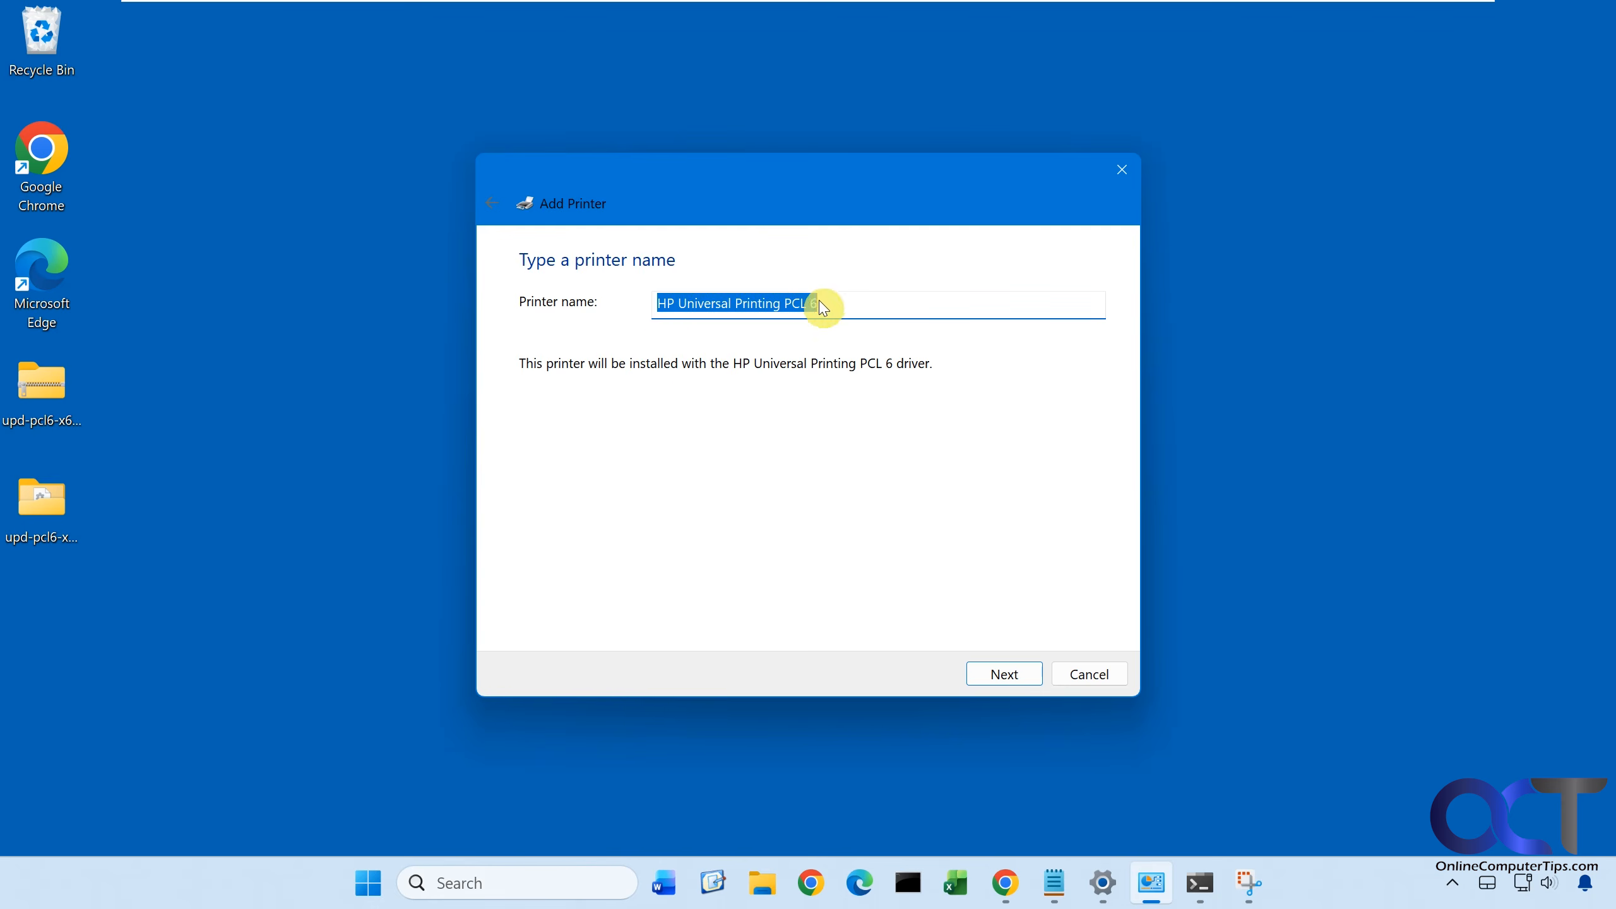
text(Laserjet M118dw)
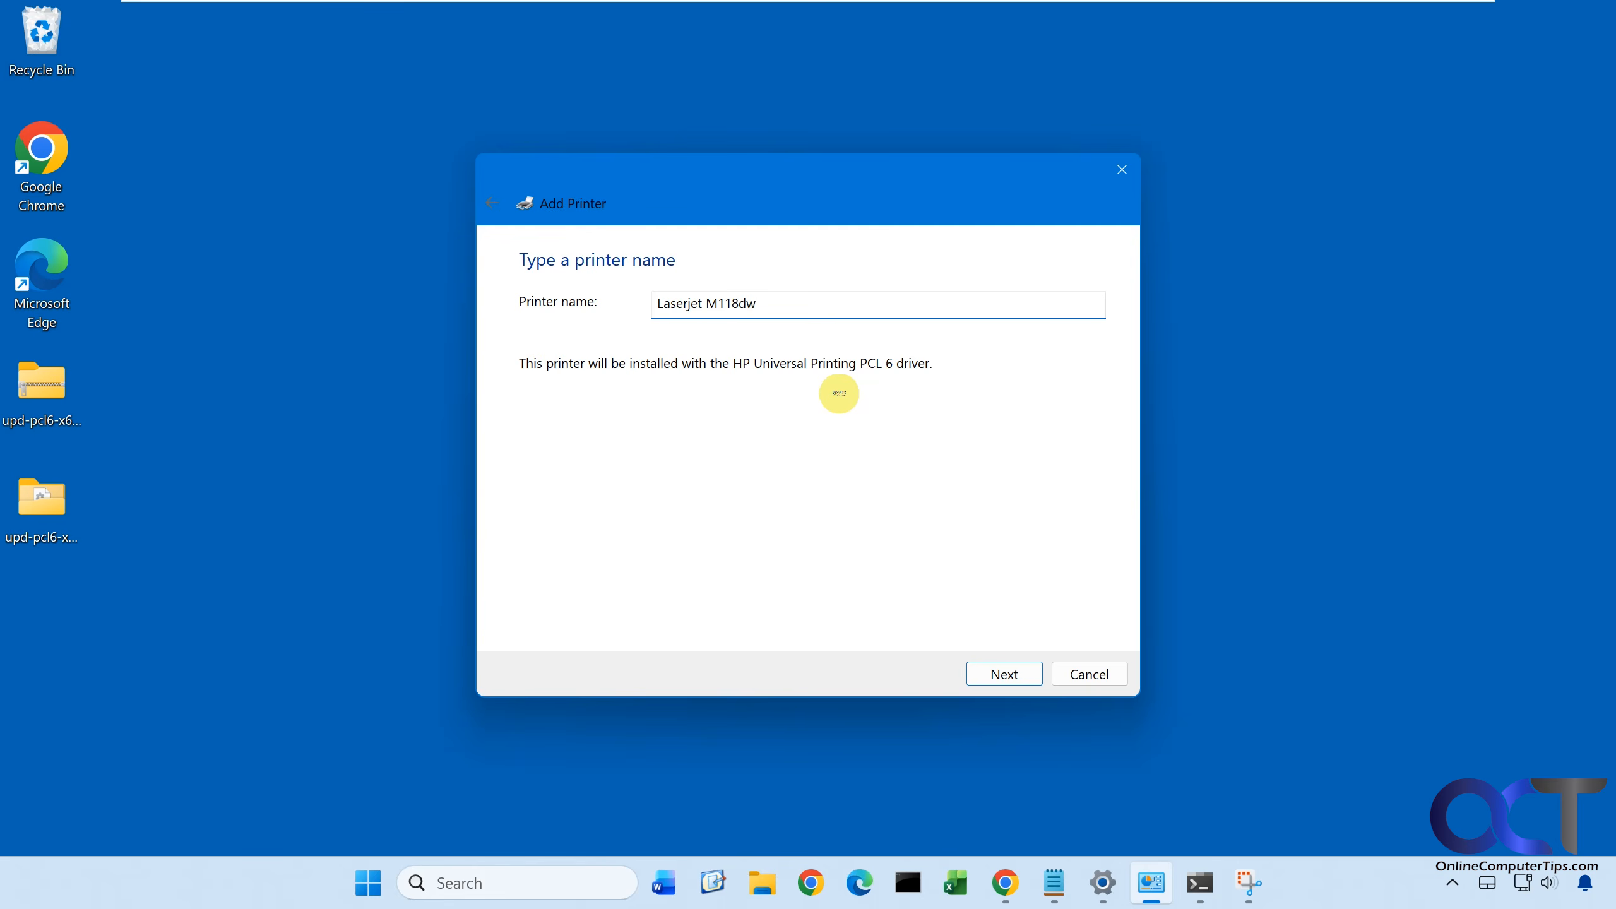
click(1027, 673)
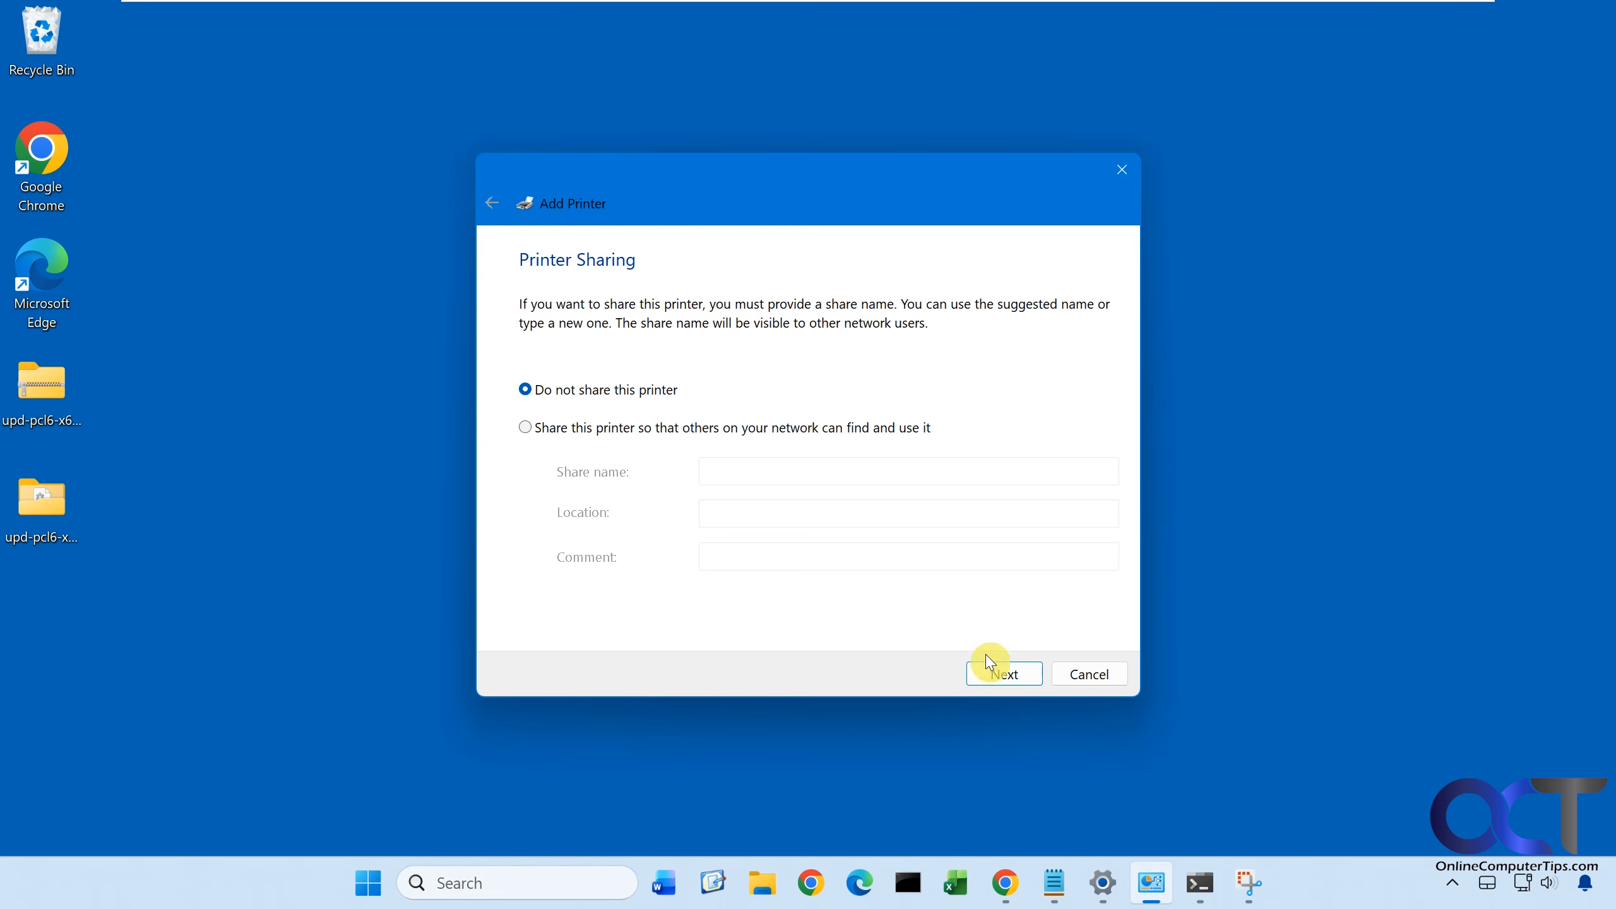
click(1000, 678)
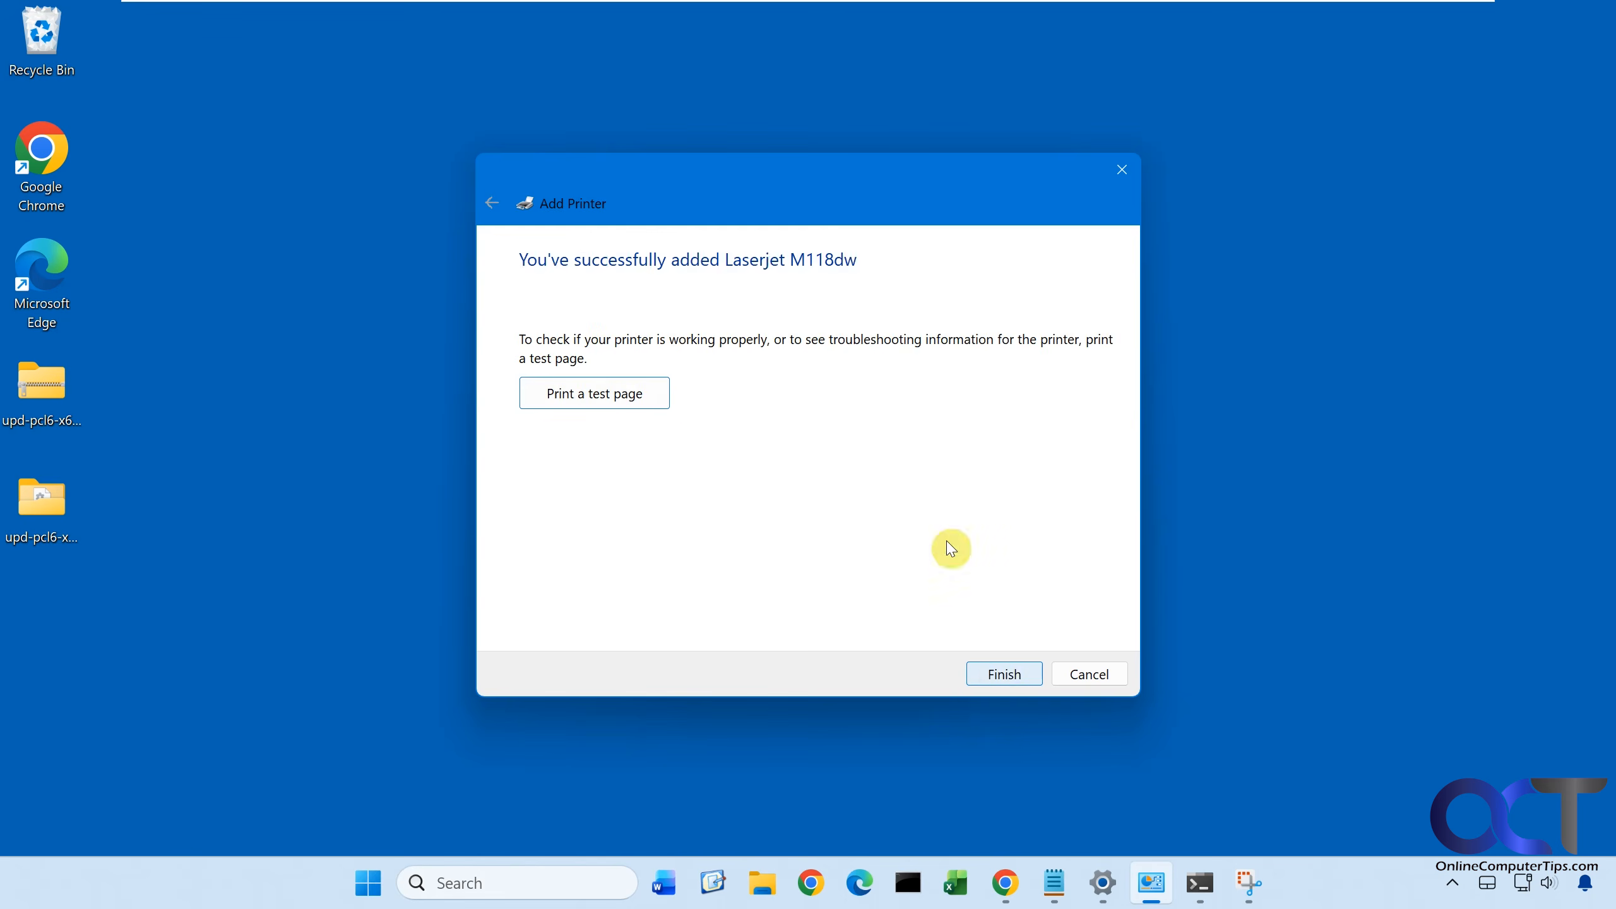
click(1002, 675)
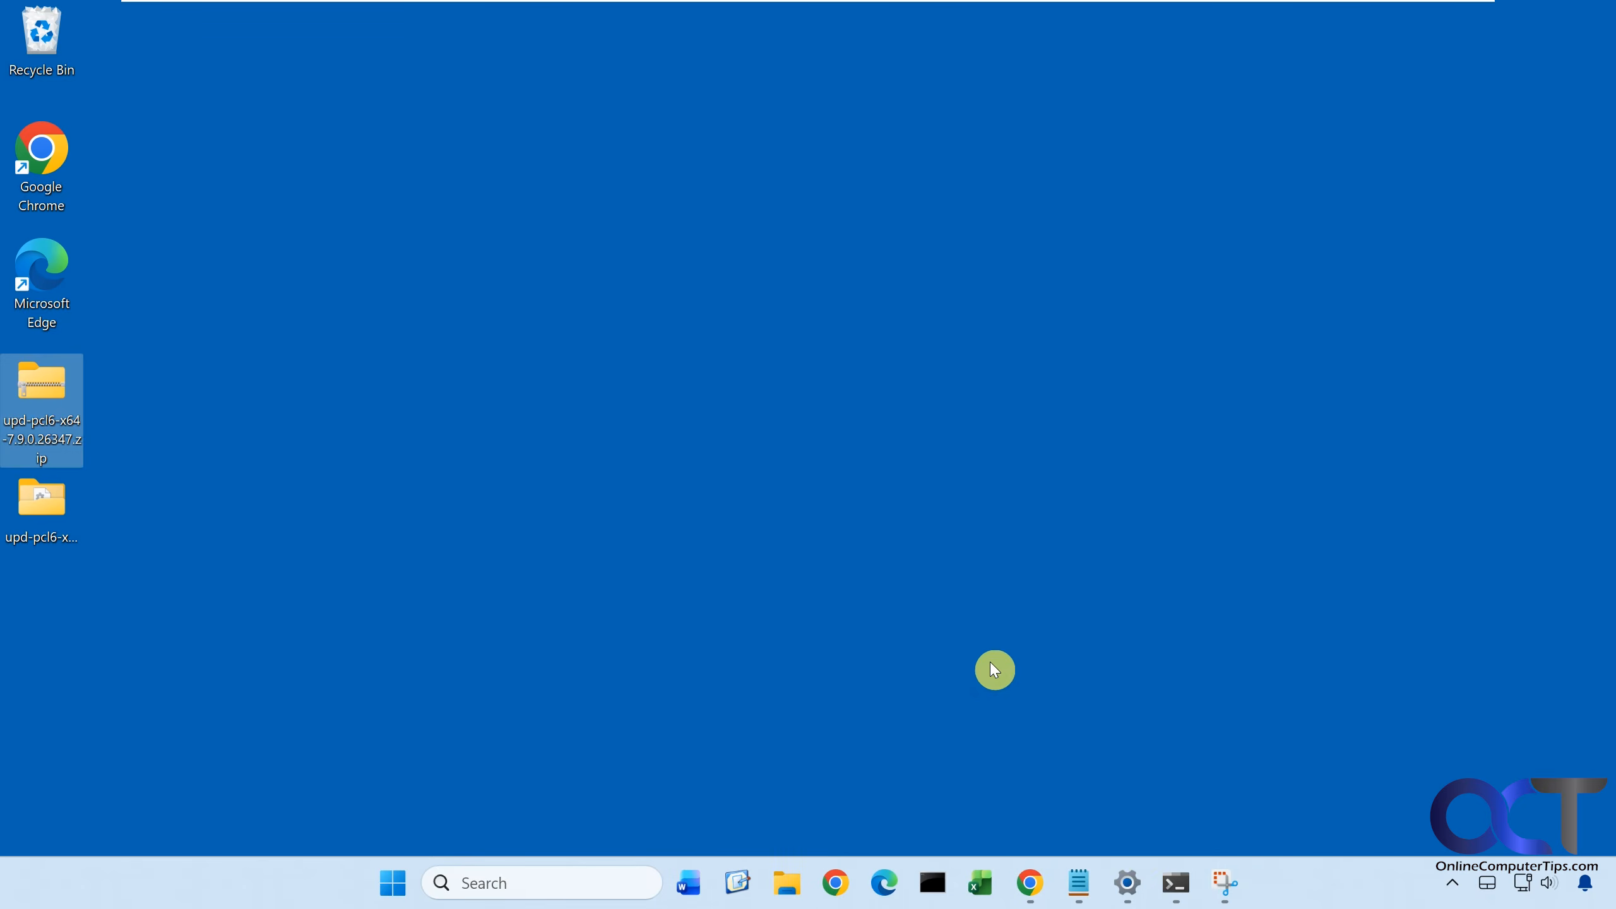
Open the properties of Laserjet M118dw in Settings and check which port is assigned, widening the Port column to read the full address.
click(1128, 883)
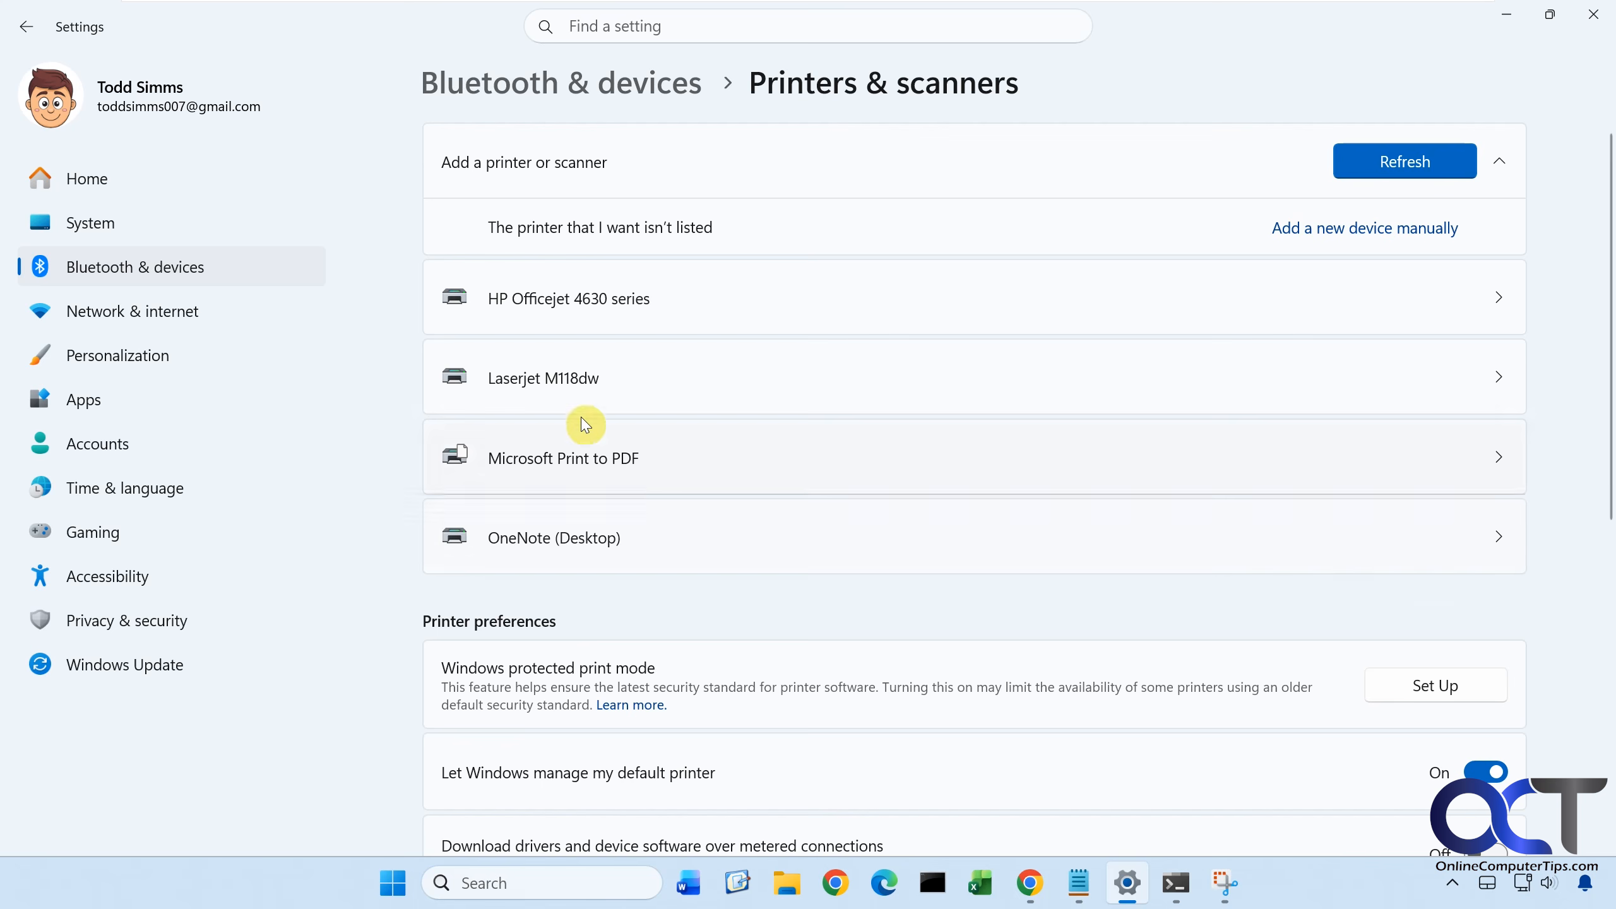
click(593, 395)
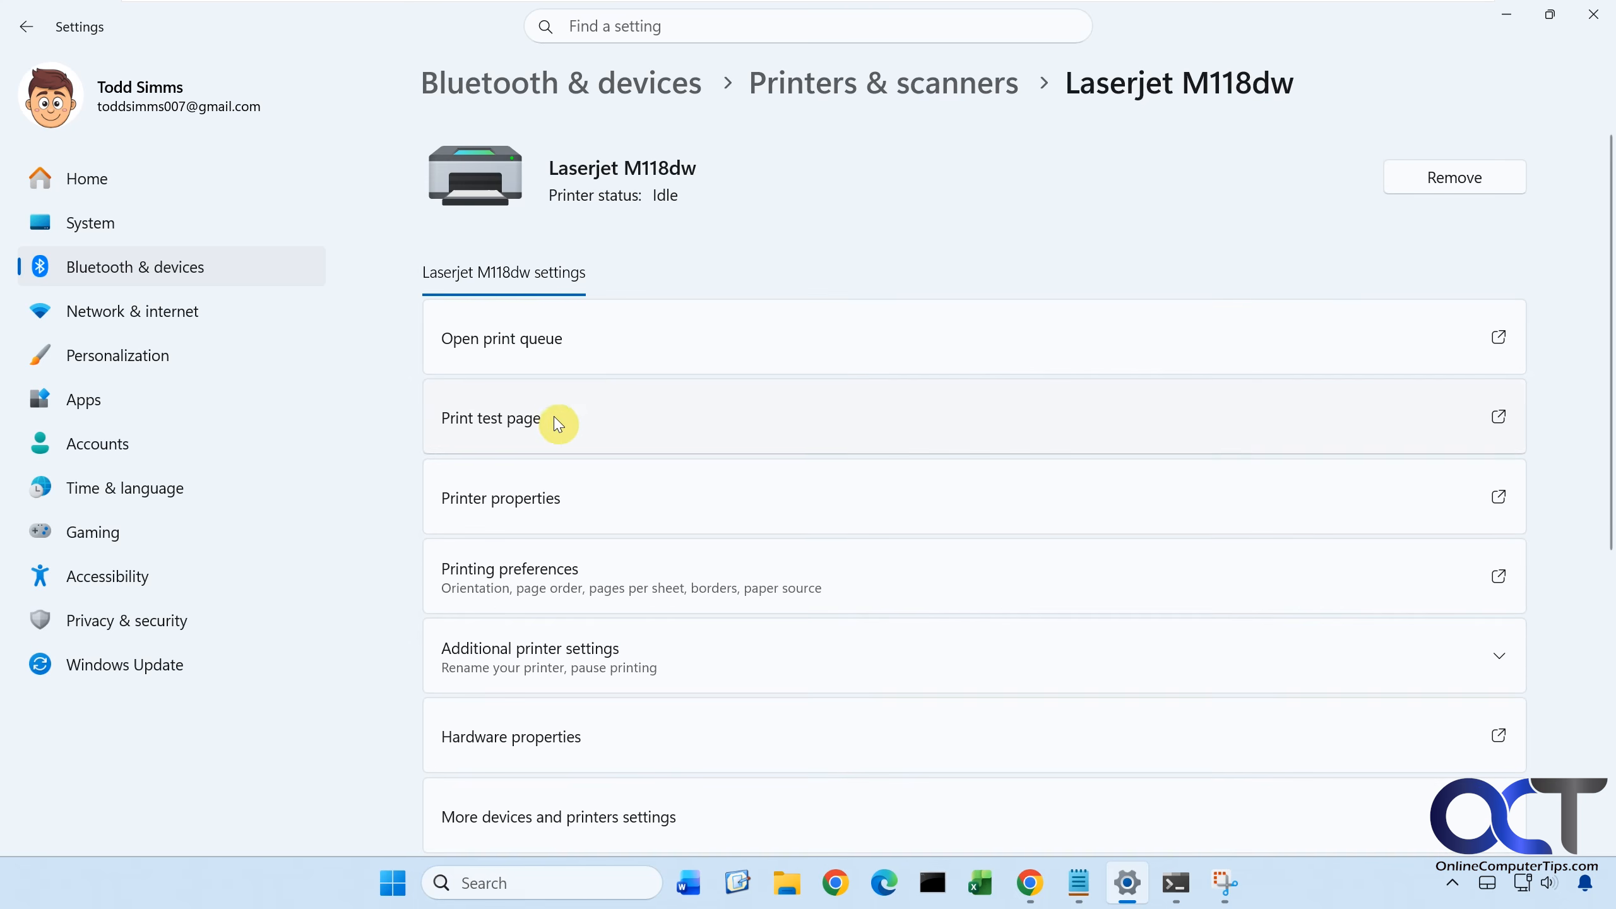
click(606, 498)
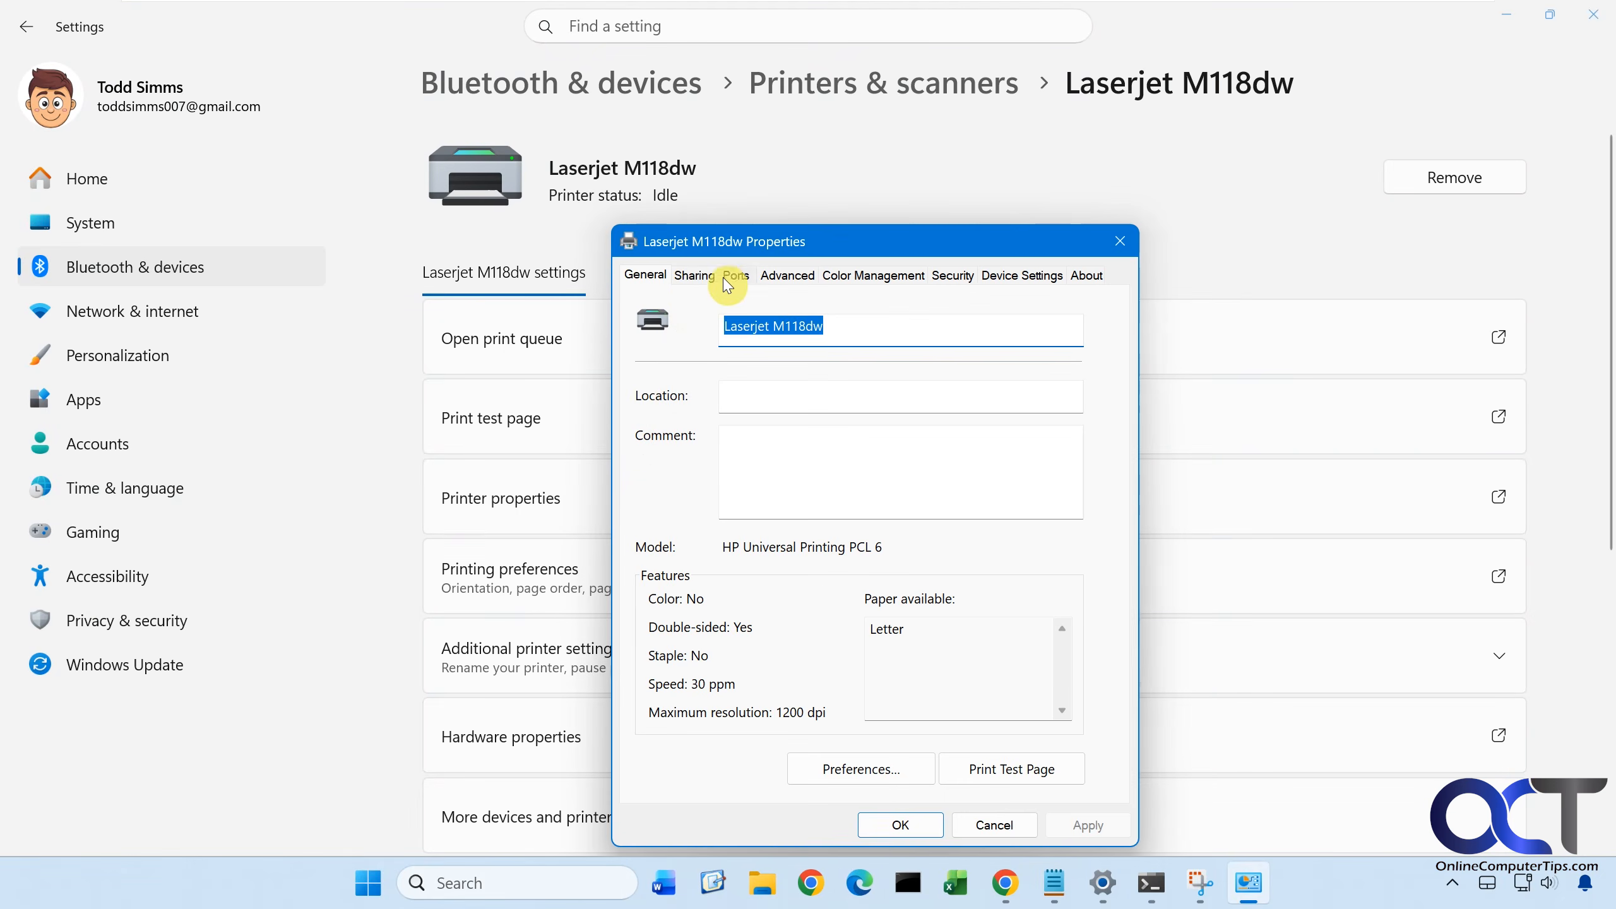
click(733, 280)
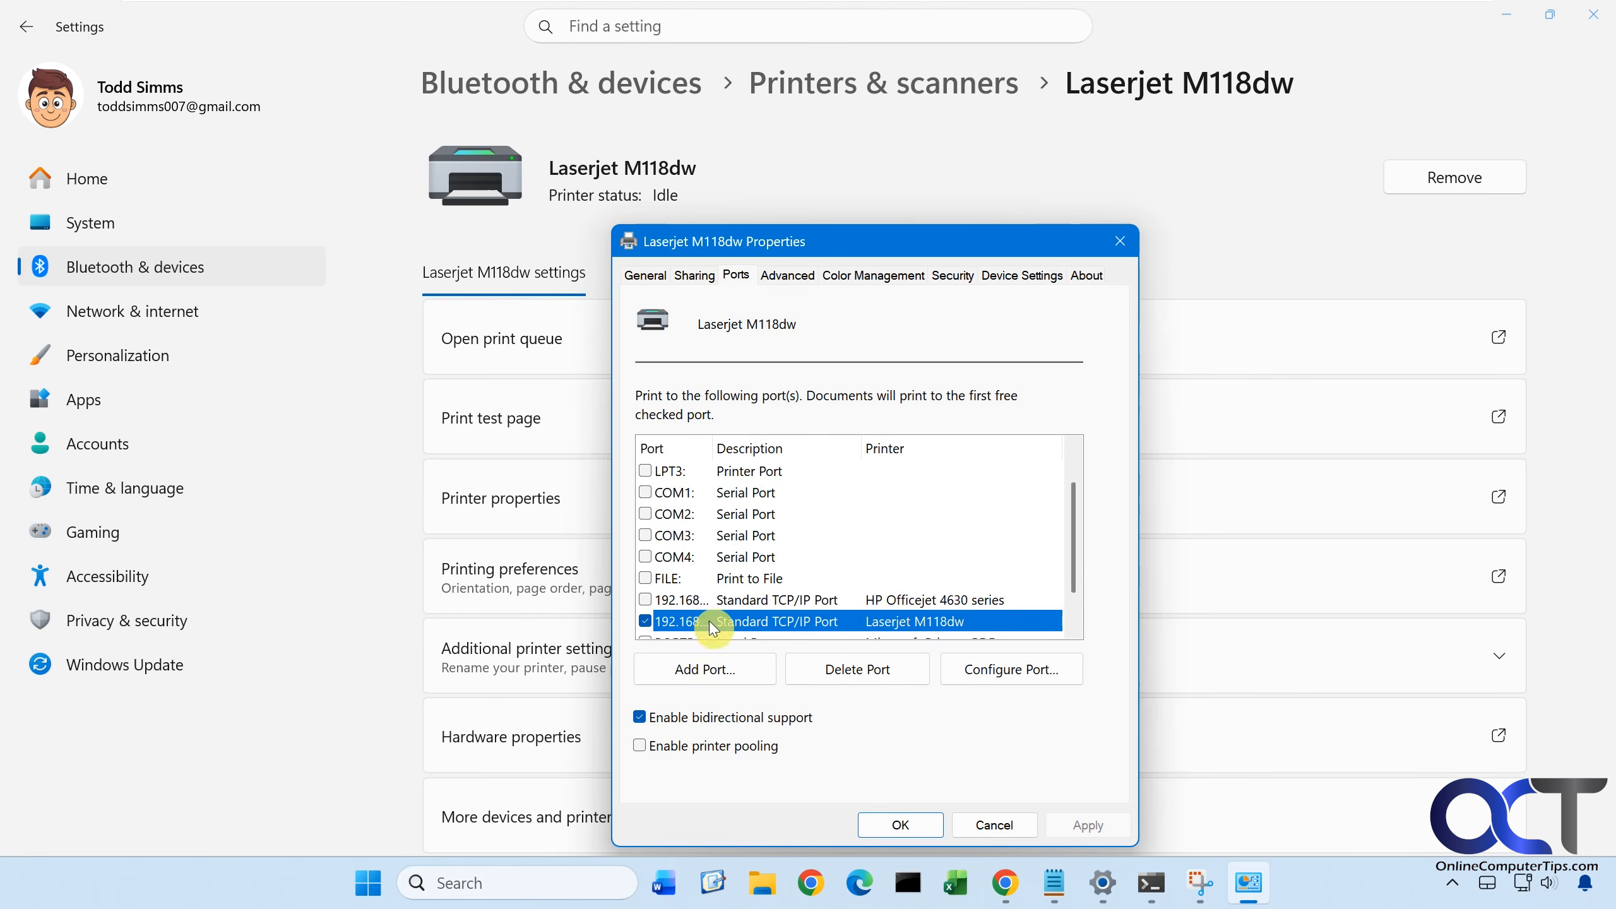
drag(711, 450, 755, 450)
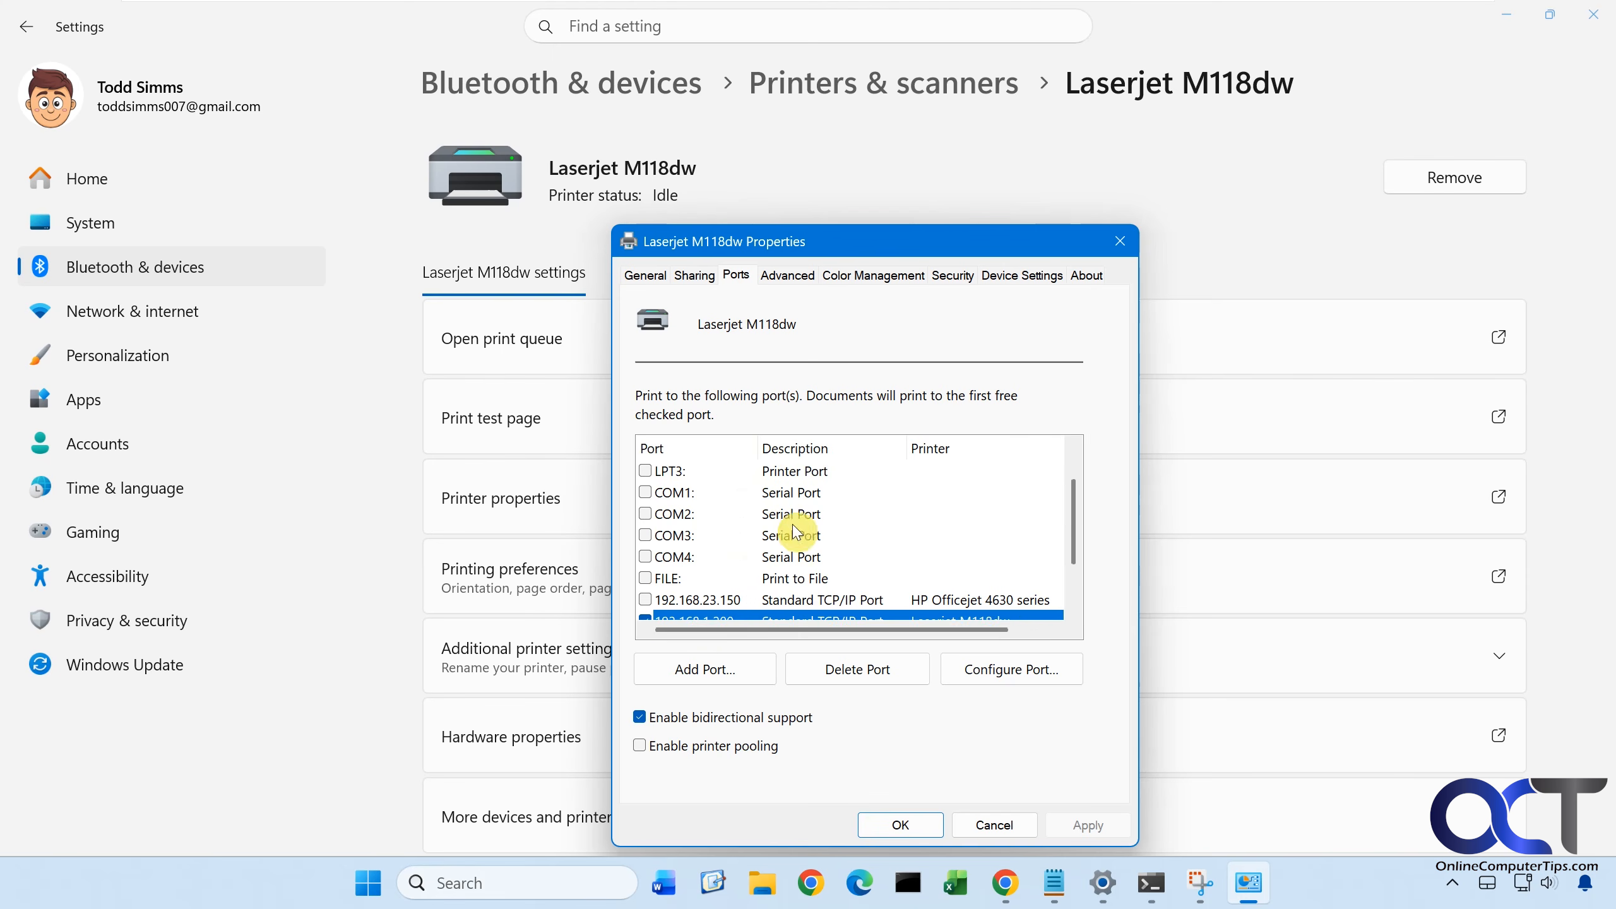
scroll(773, 552, down, 1)
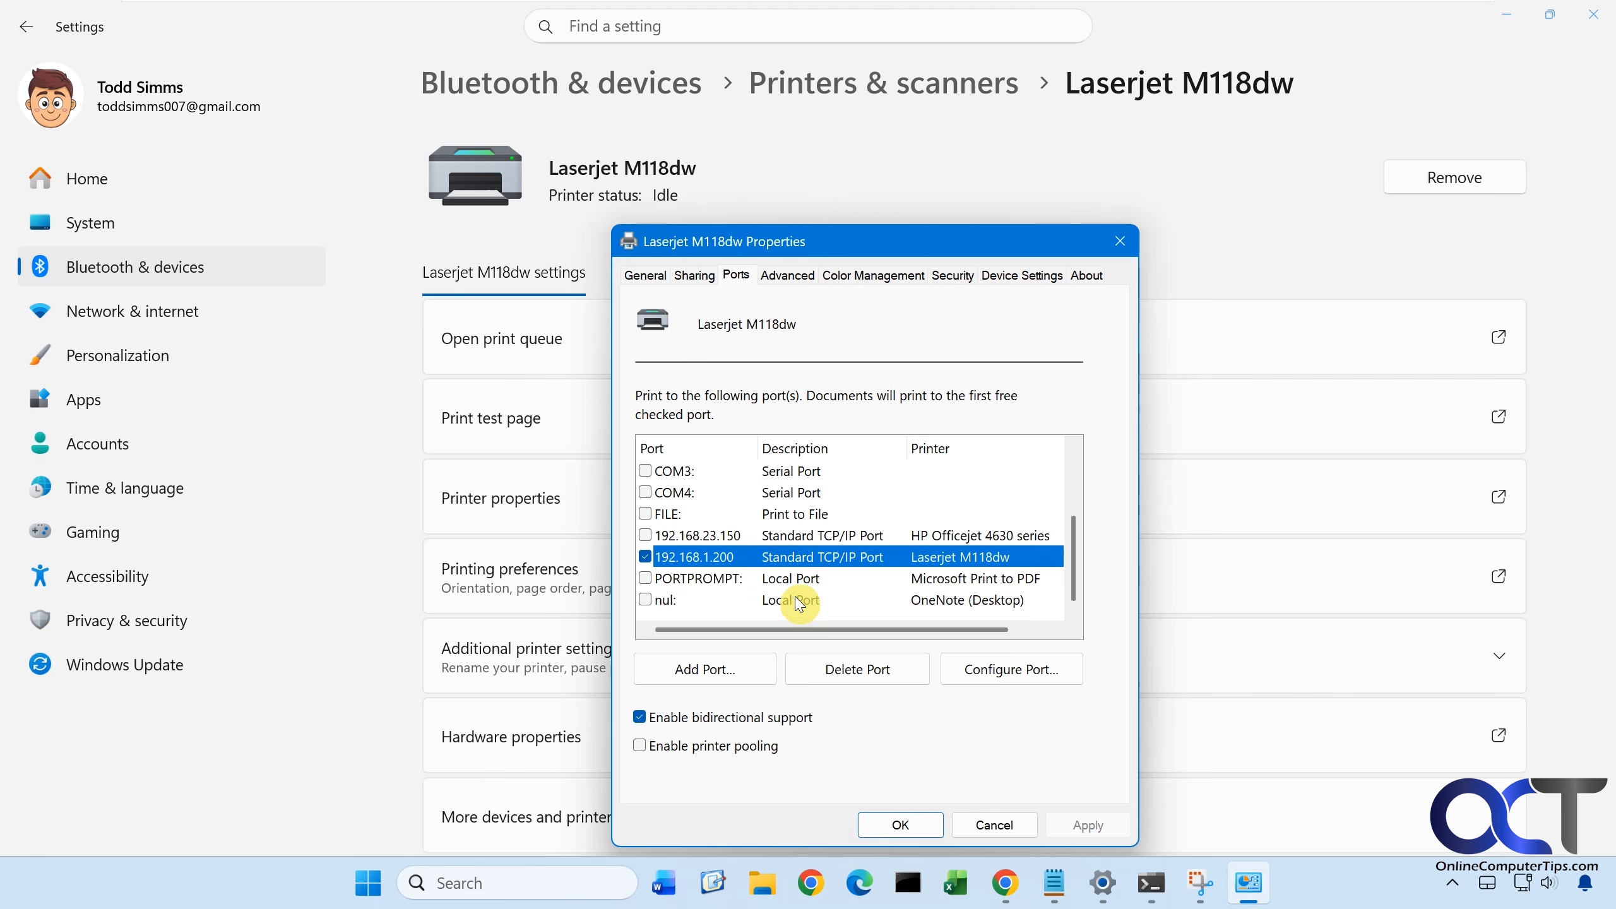
Start installing a new driver for Laserjet M118dw from disk, browse to the Desktop folder upd-pcl6-x64-7.9.0.26347, and cancel out of the printer properties.
click(789, 275)
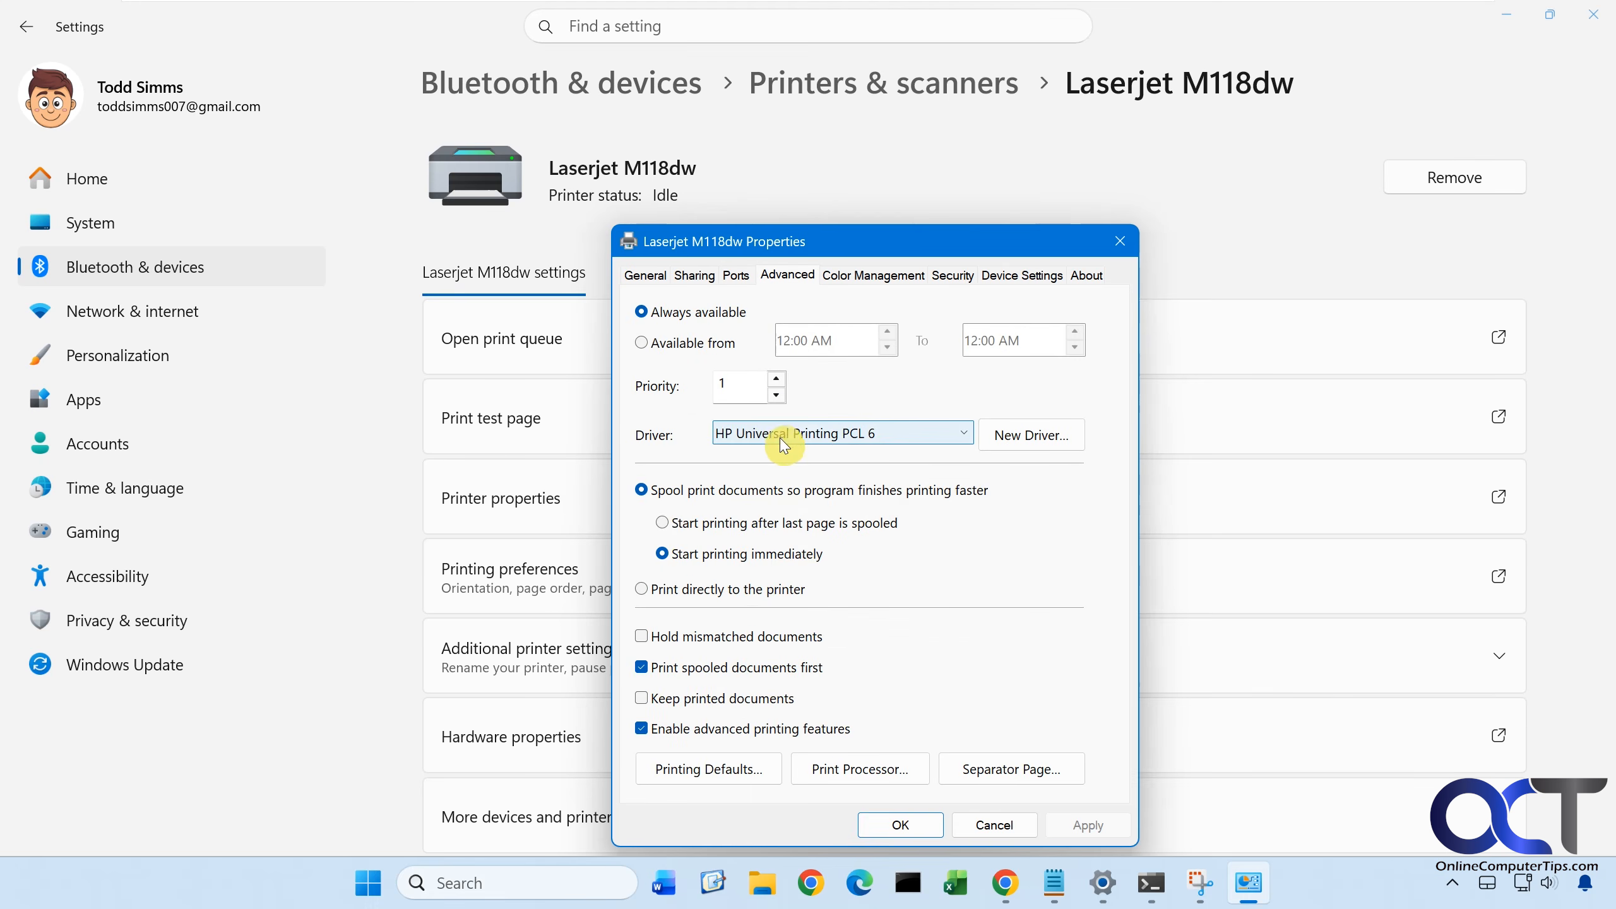
click(1024, 439)
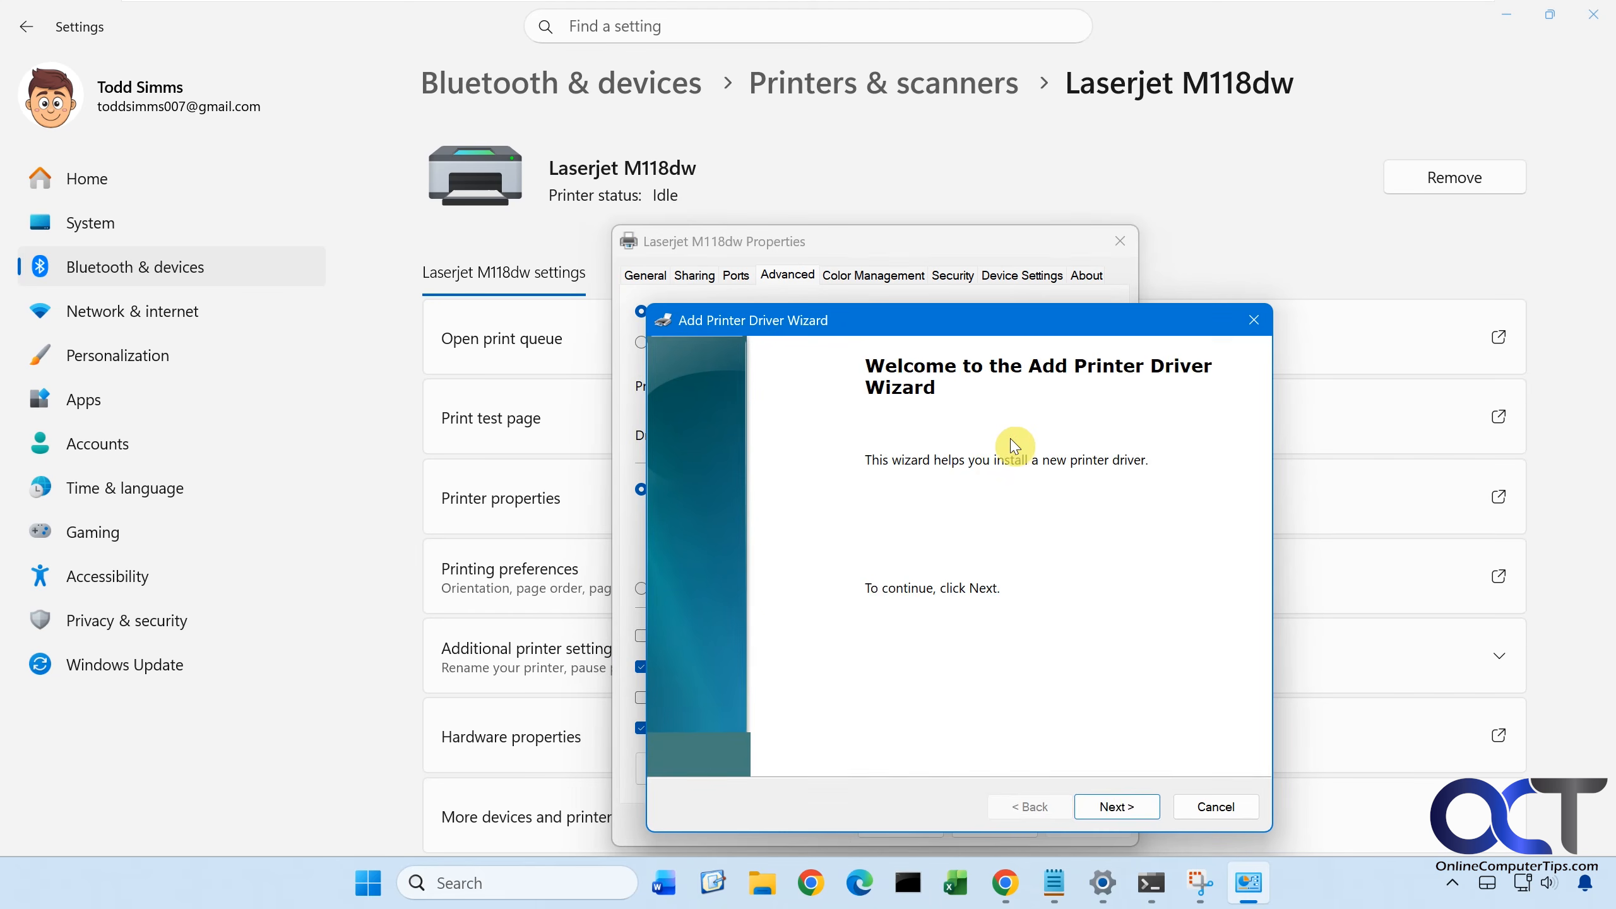
click(1115, 807)
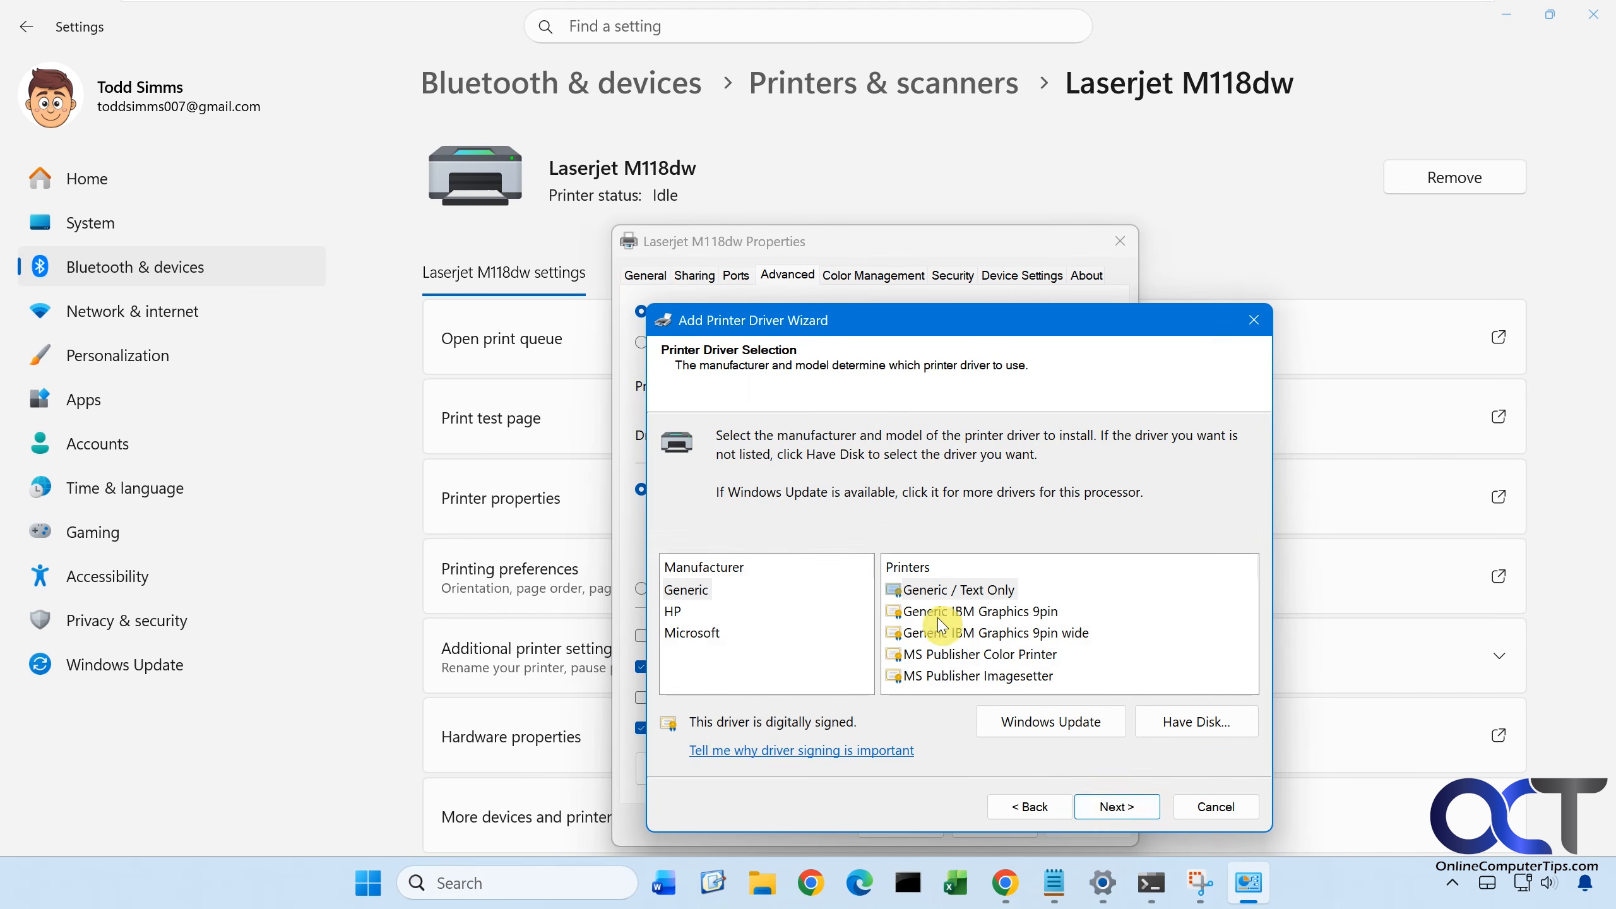
click(1157, 719)
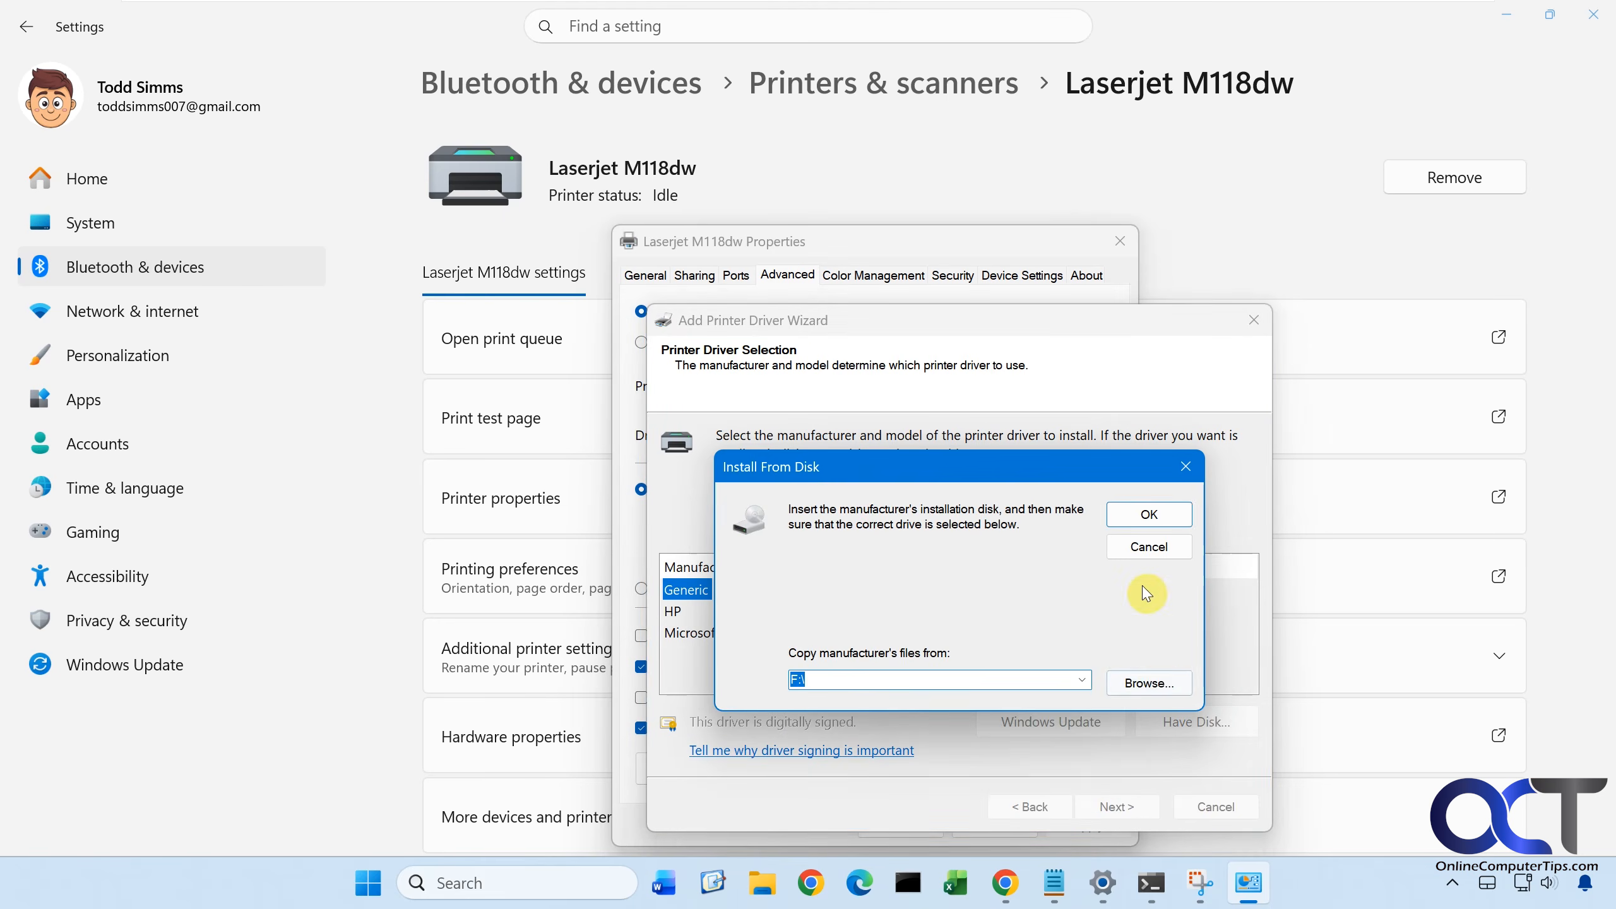
click(1148, 682)
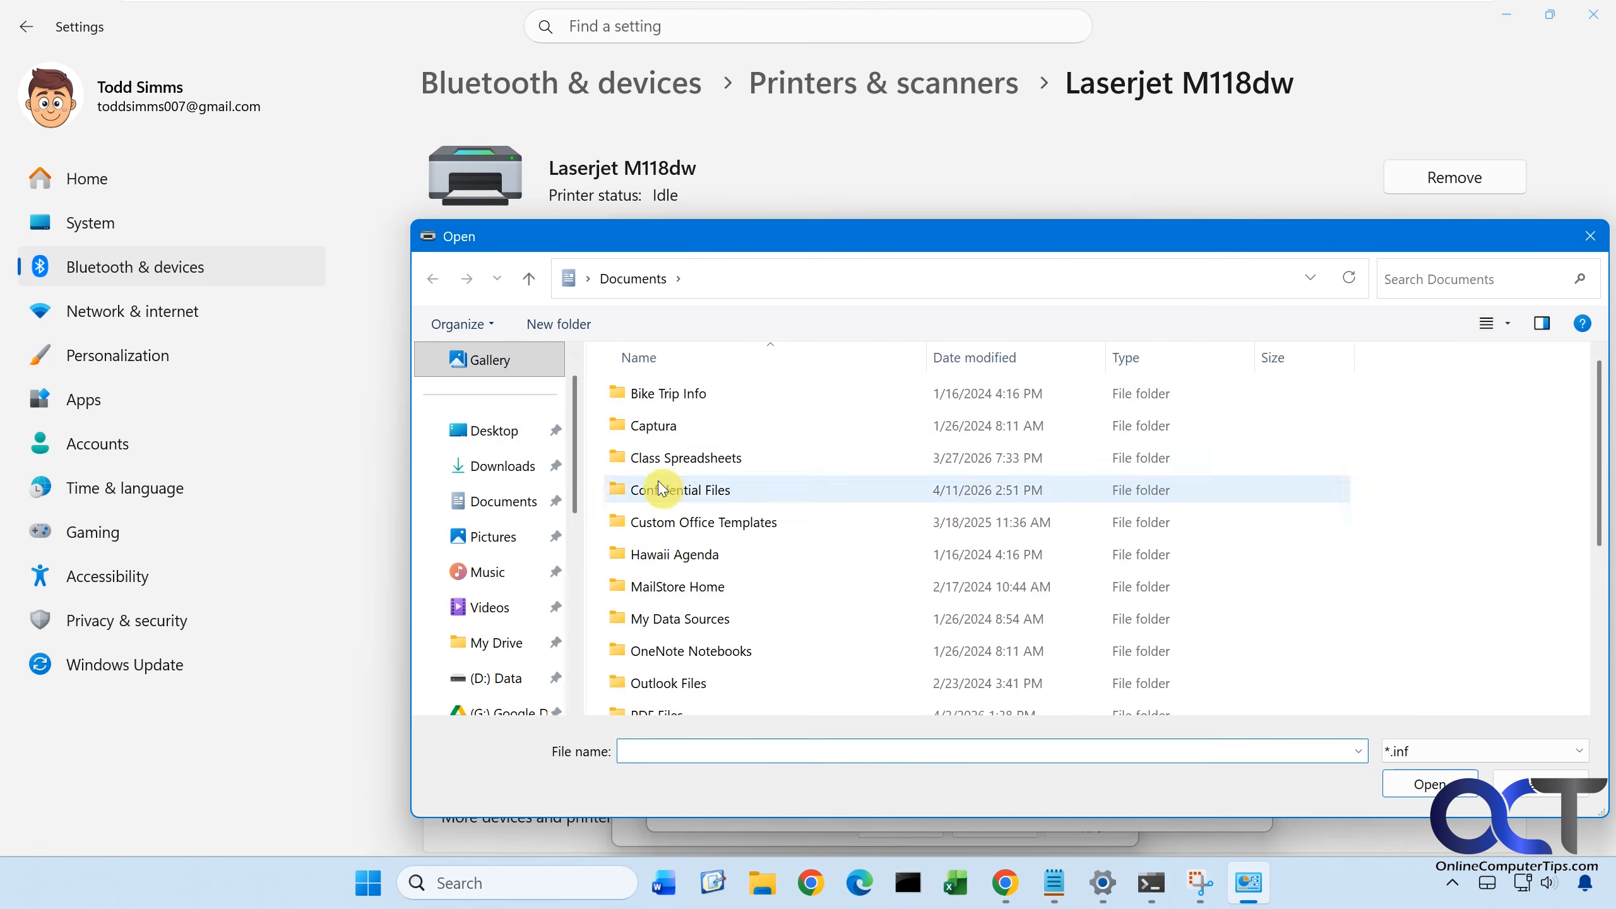
click(508, 431)
double_click(631, 400)
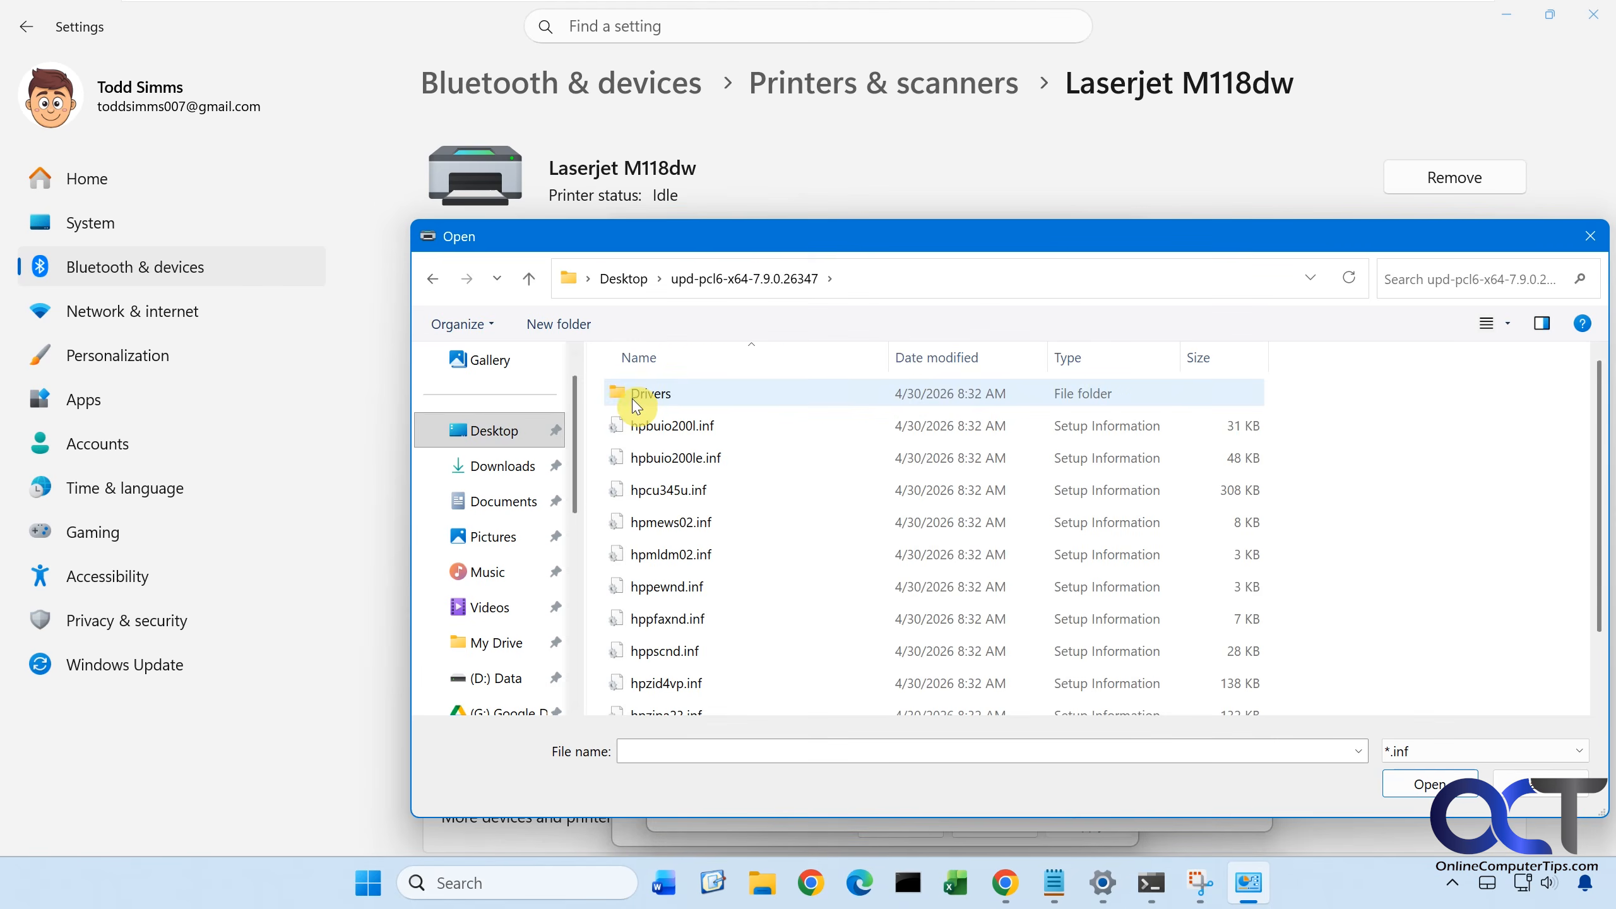
click(1514, 784)
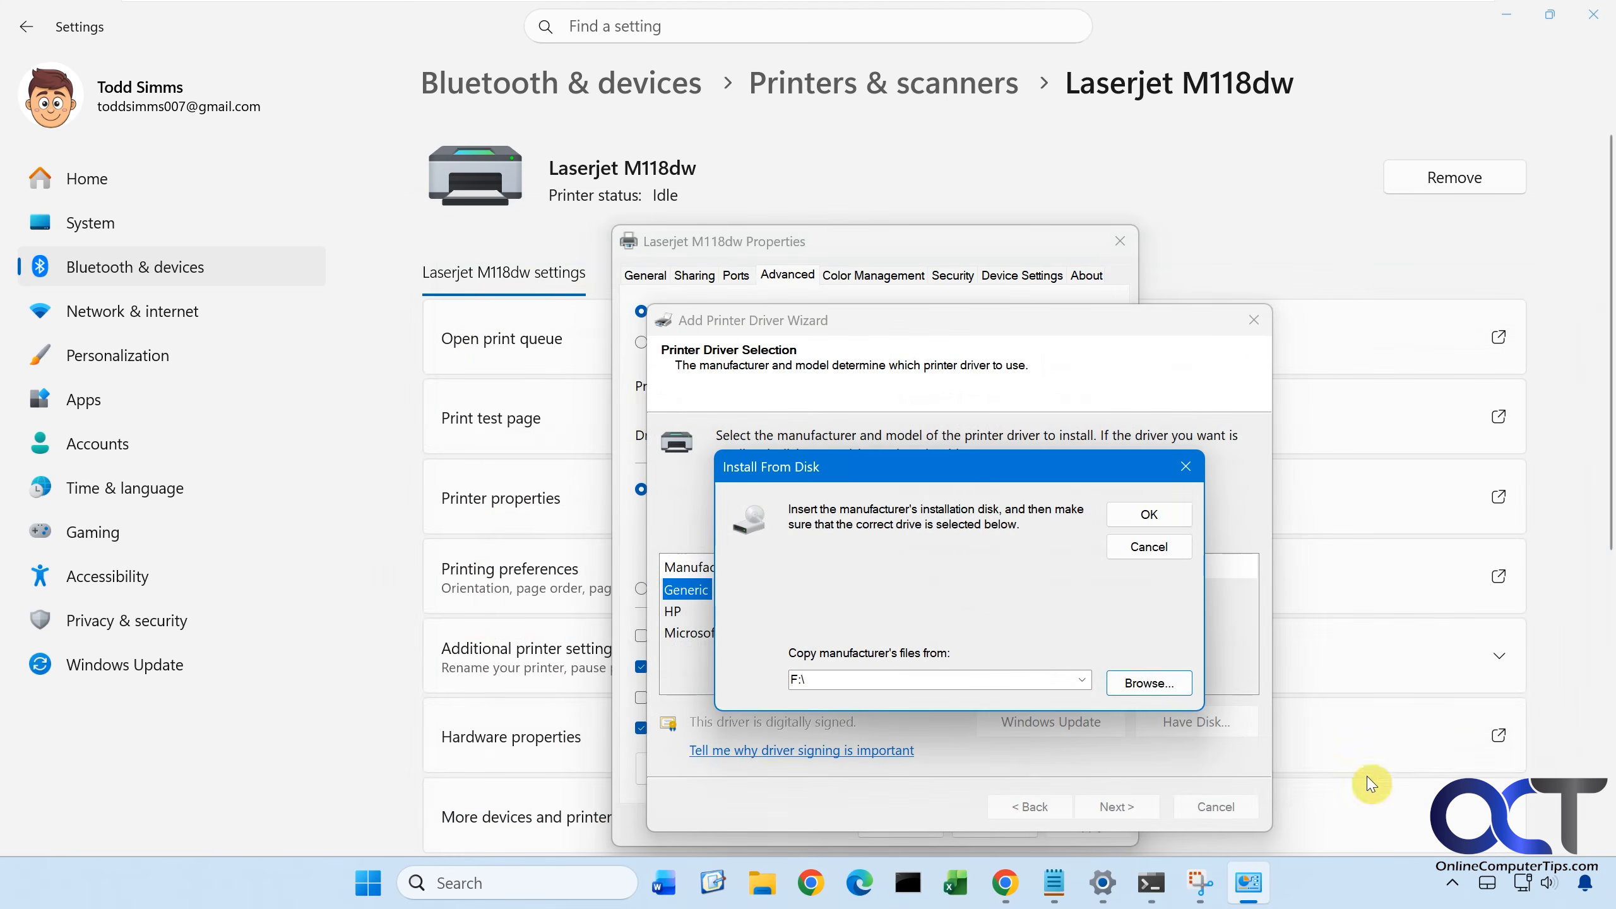
click(1174, 549)
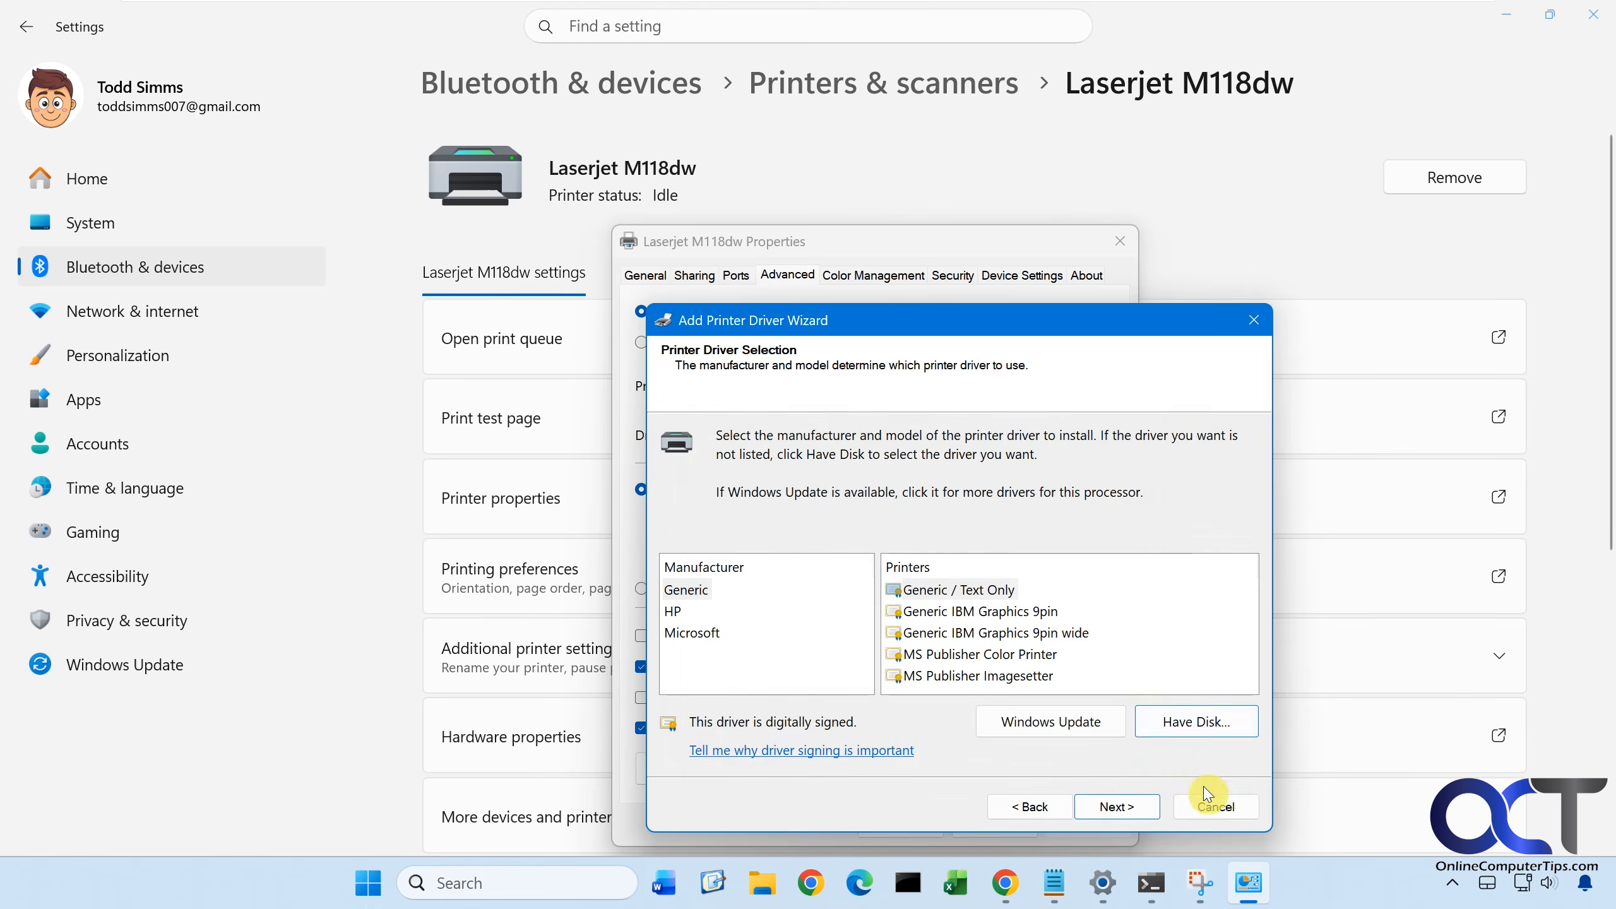
click(1215, 807)
click(1021, 825)
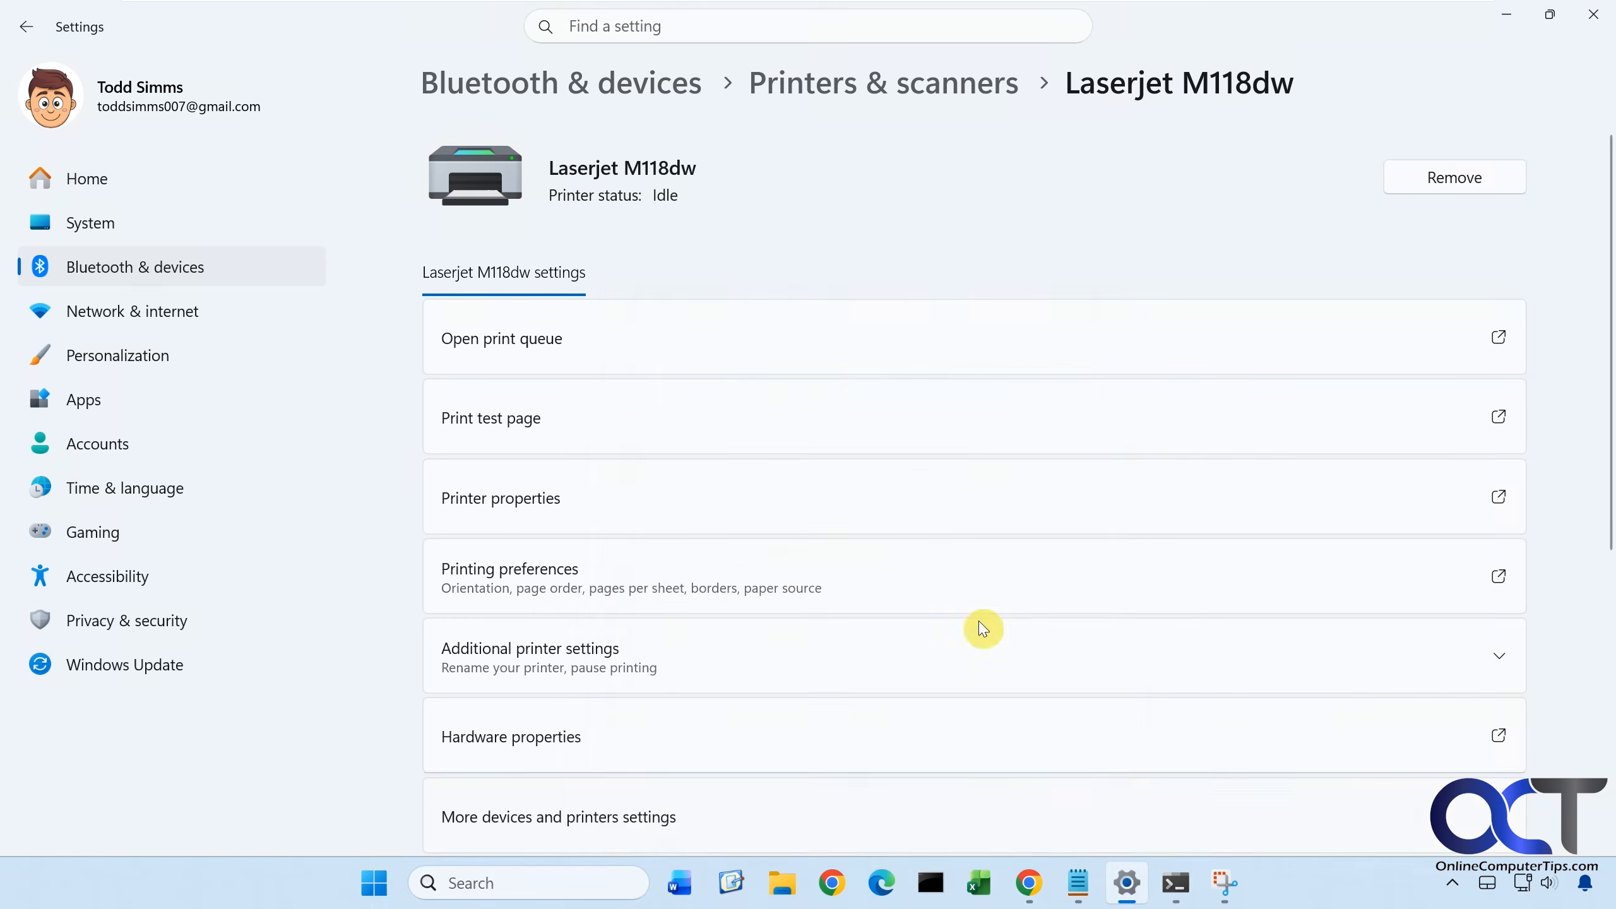
Return to Printers & scanners, start adding a new device manually and choose to add a printer using an IP address or hostname.
click(884, 89)
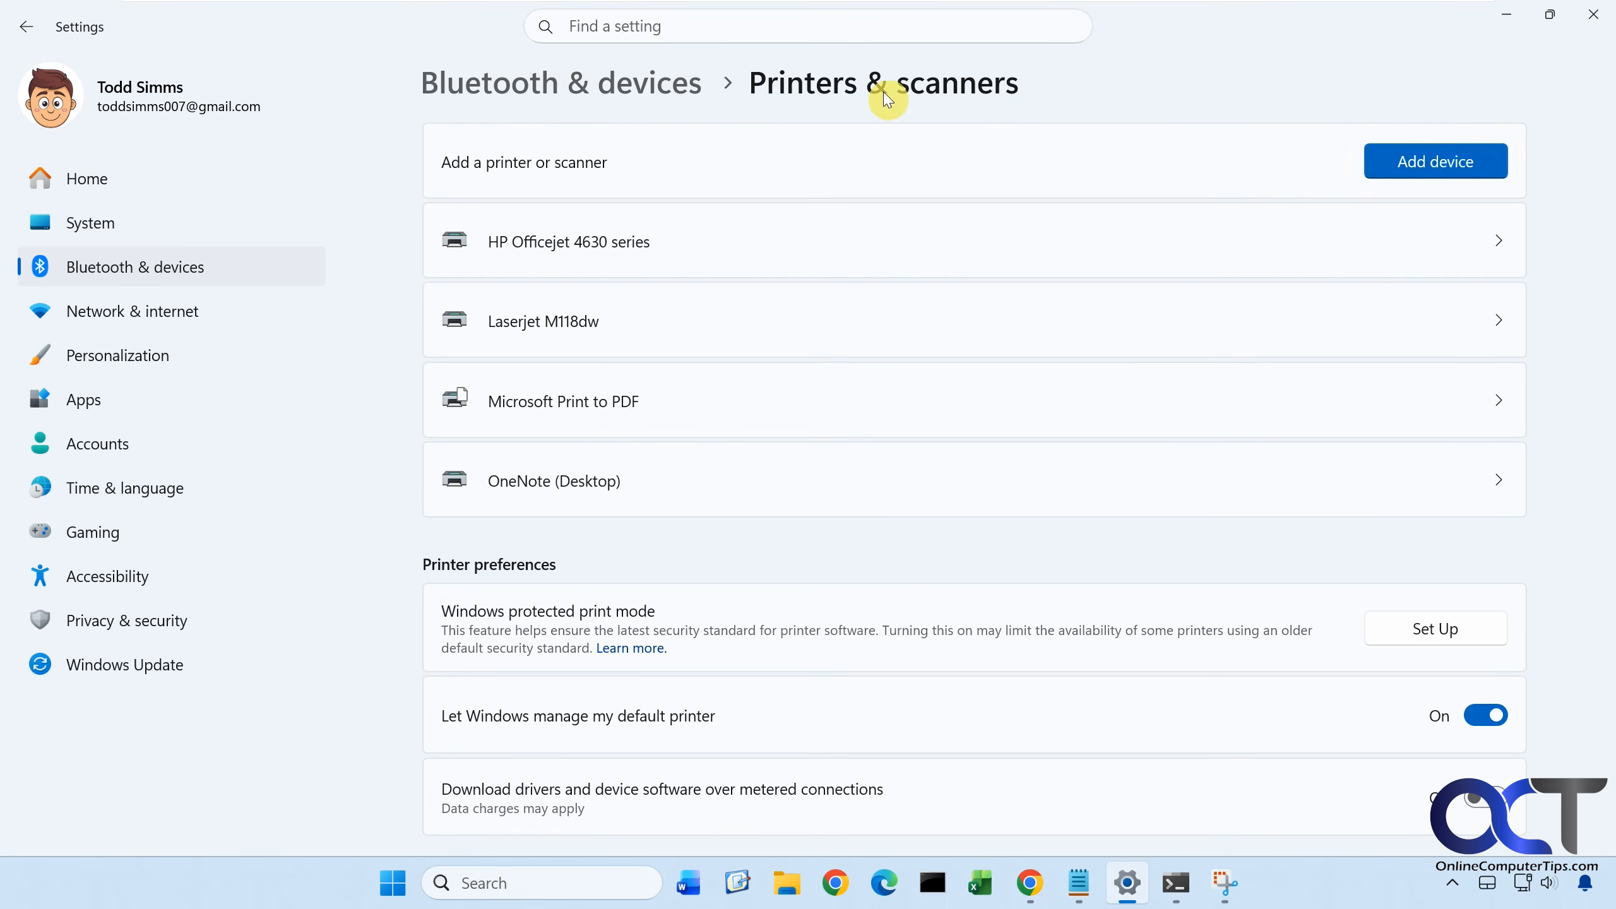
click(1411, 161)
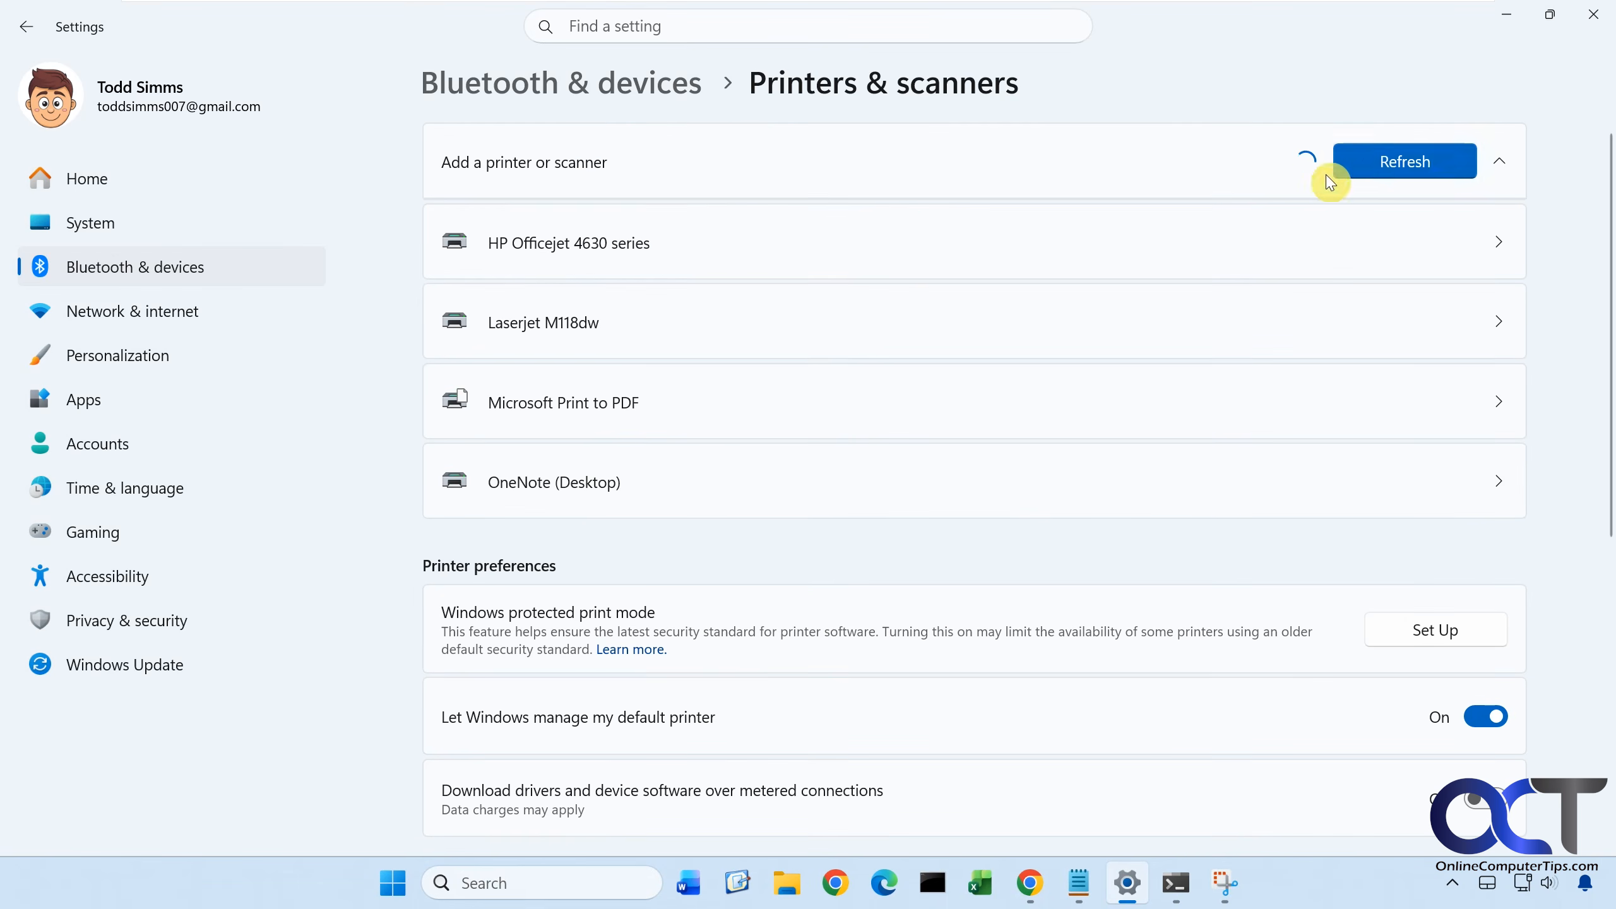
click(1344, 228)
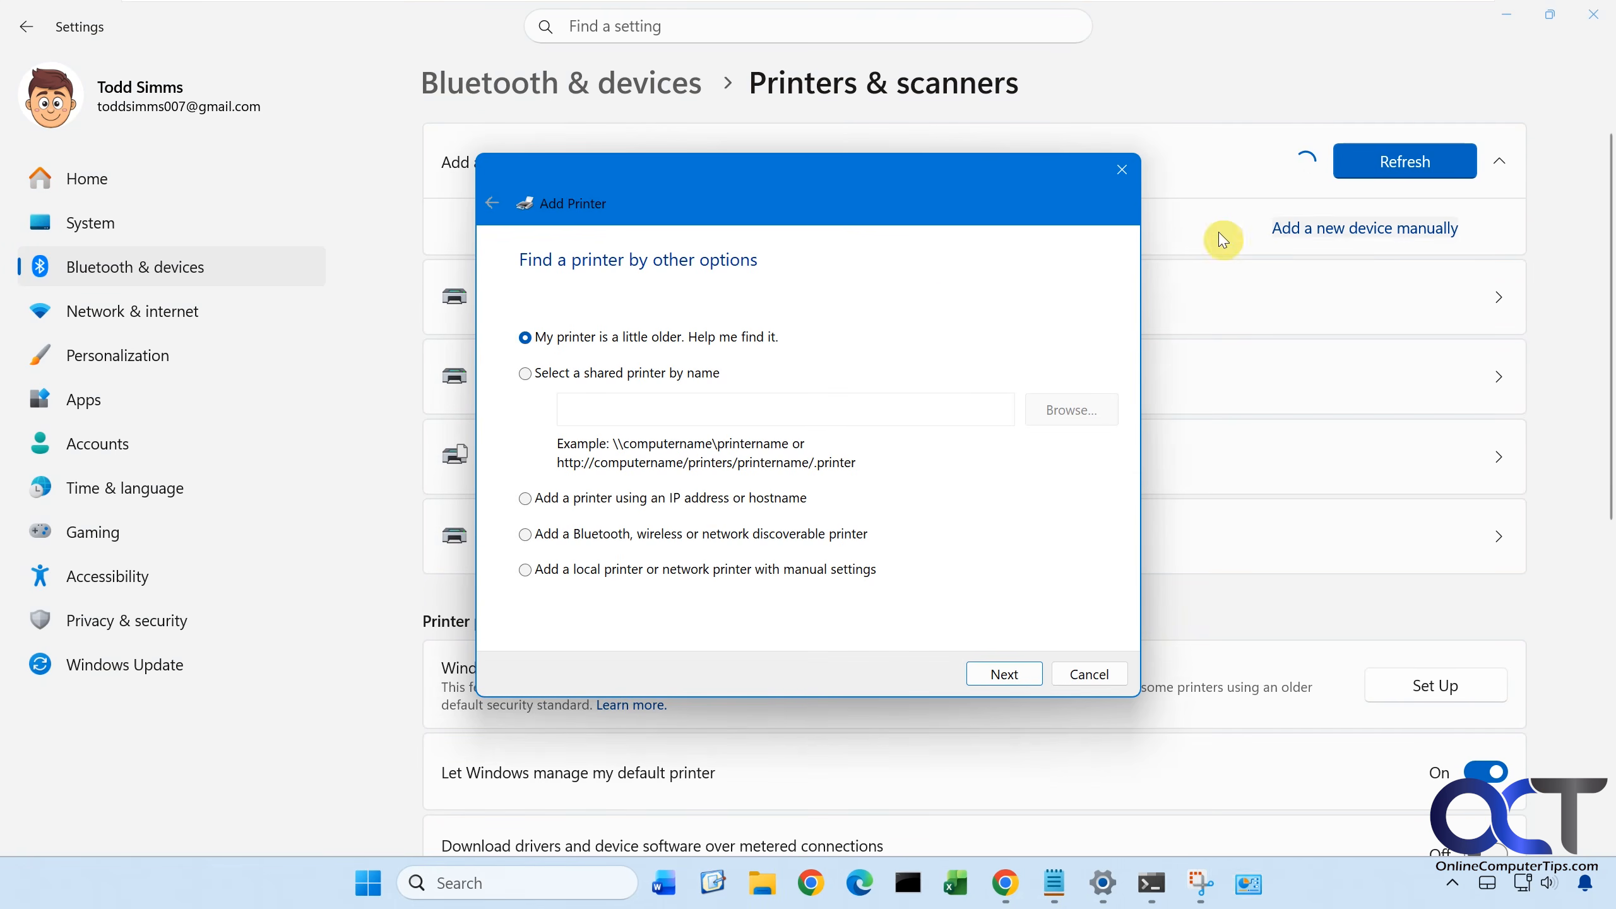
click(664, 500)
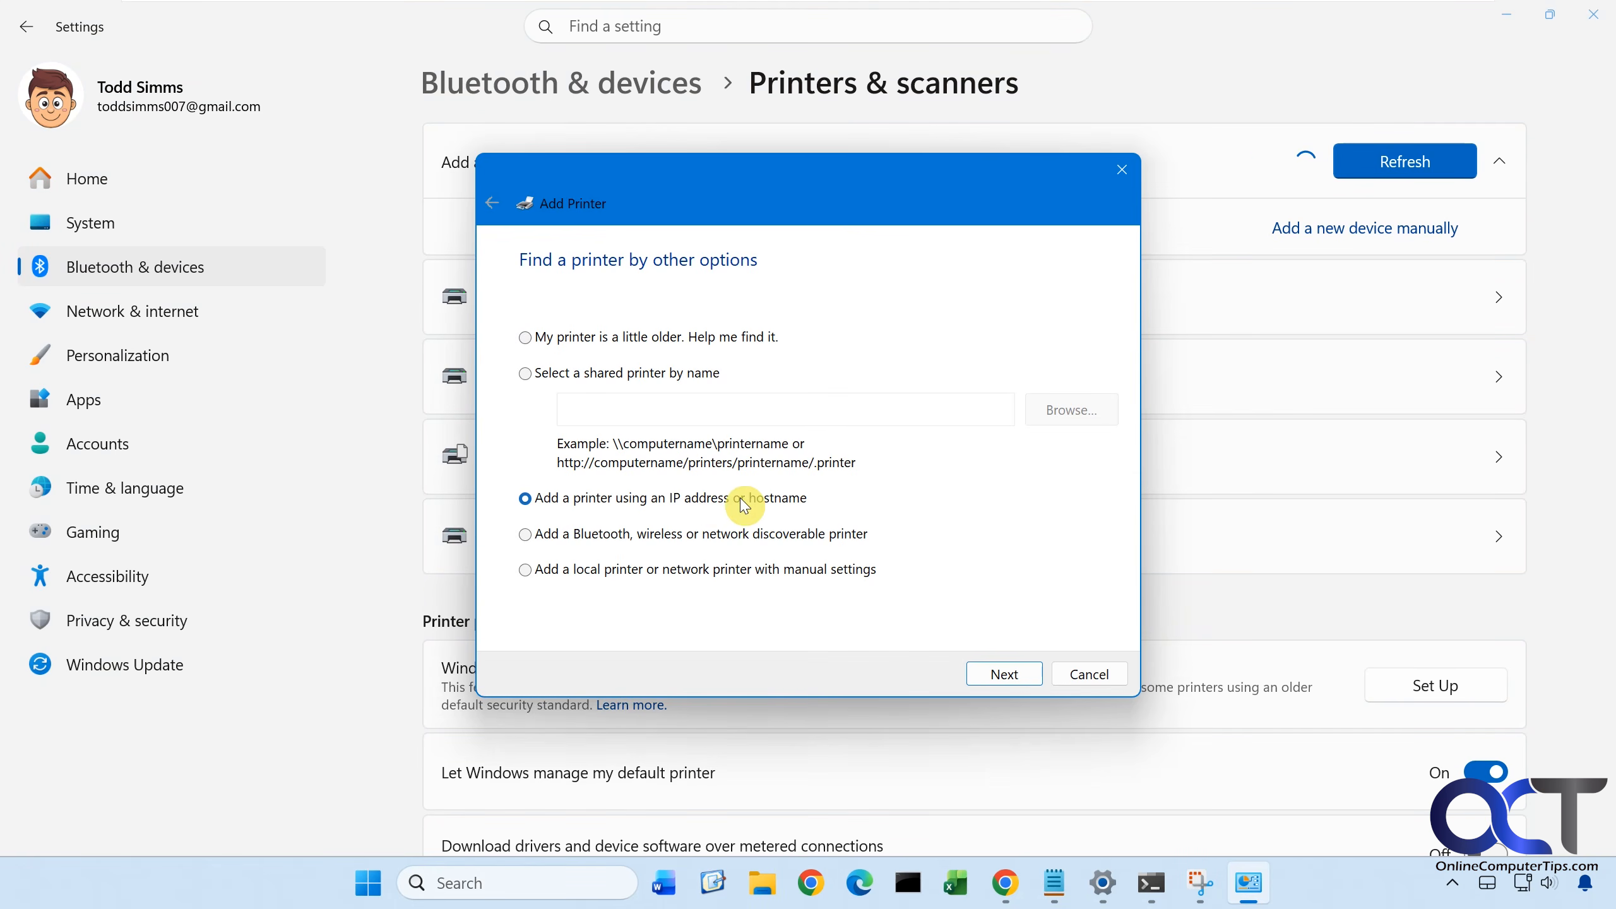